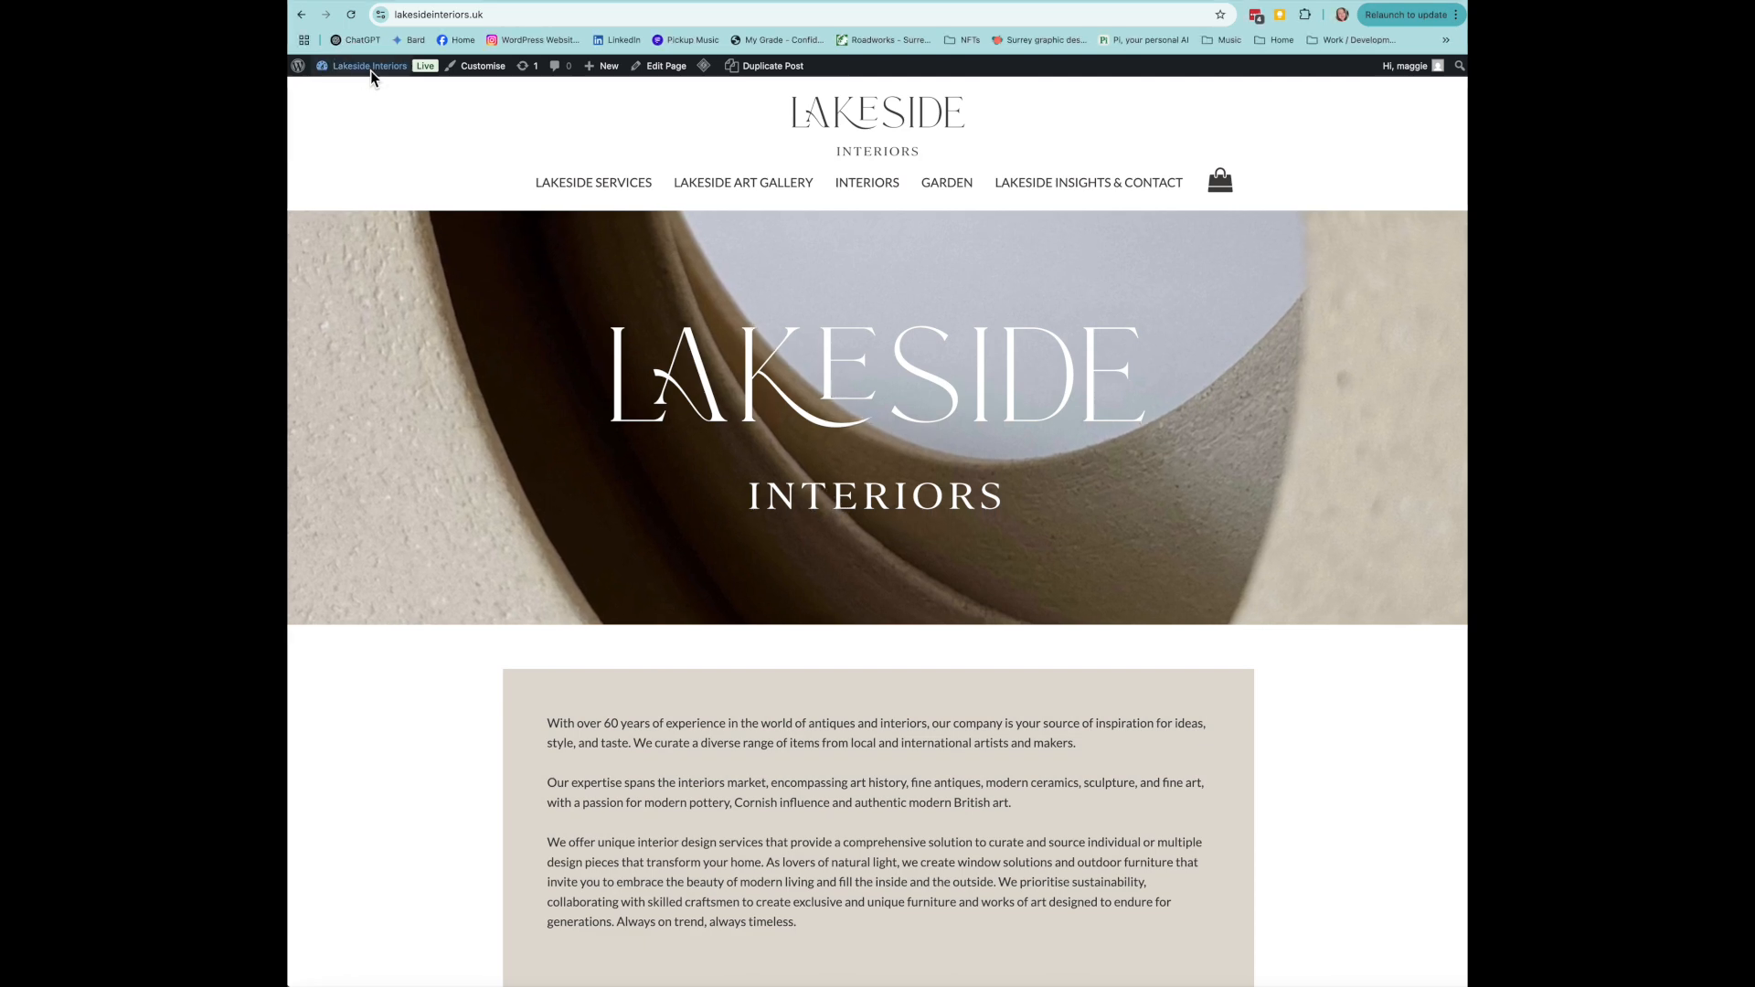
- Open the WordPress dashboard from the Lakeside Interiors site name in the admin bar
click(362, 92)
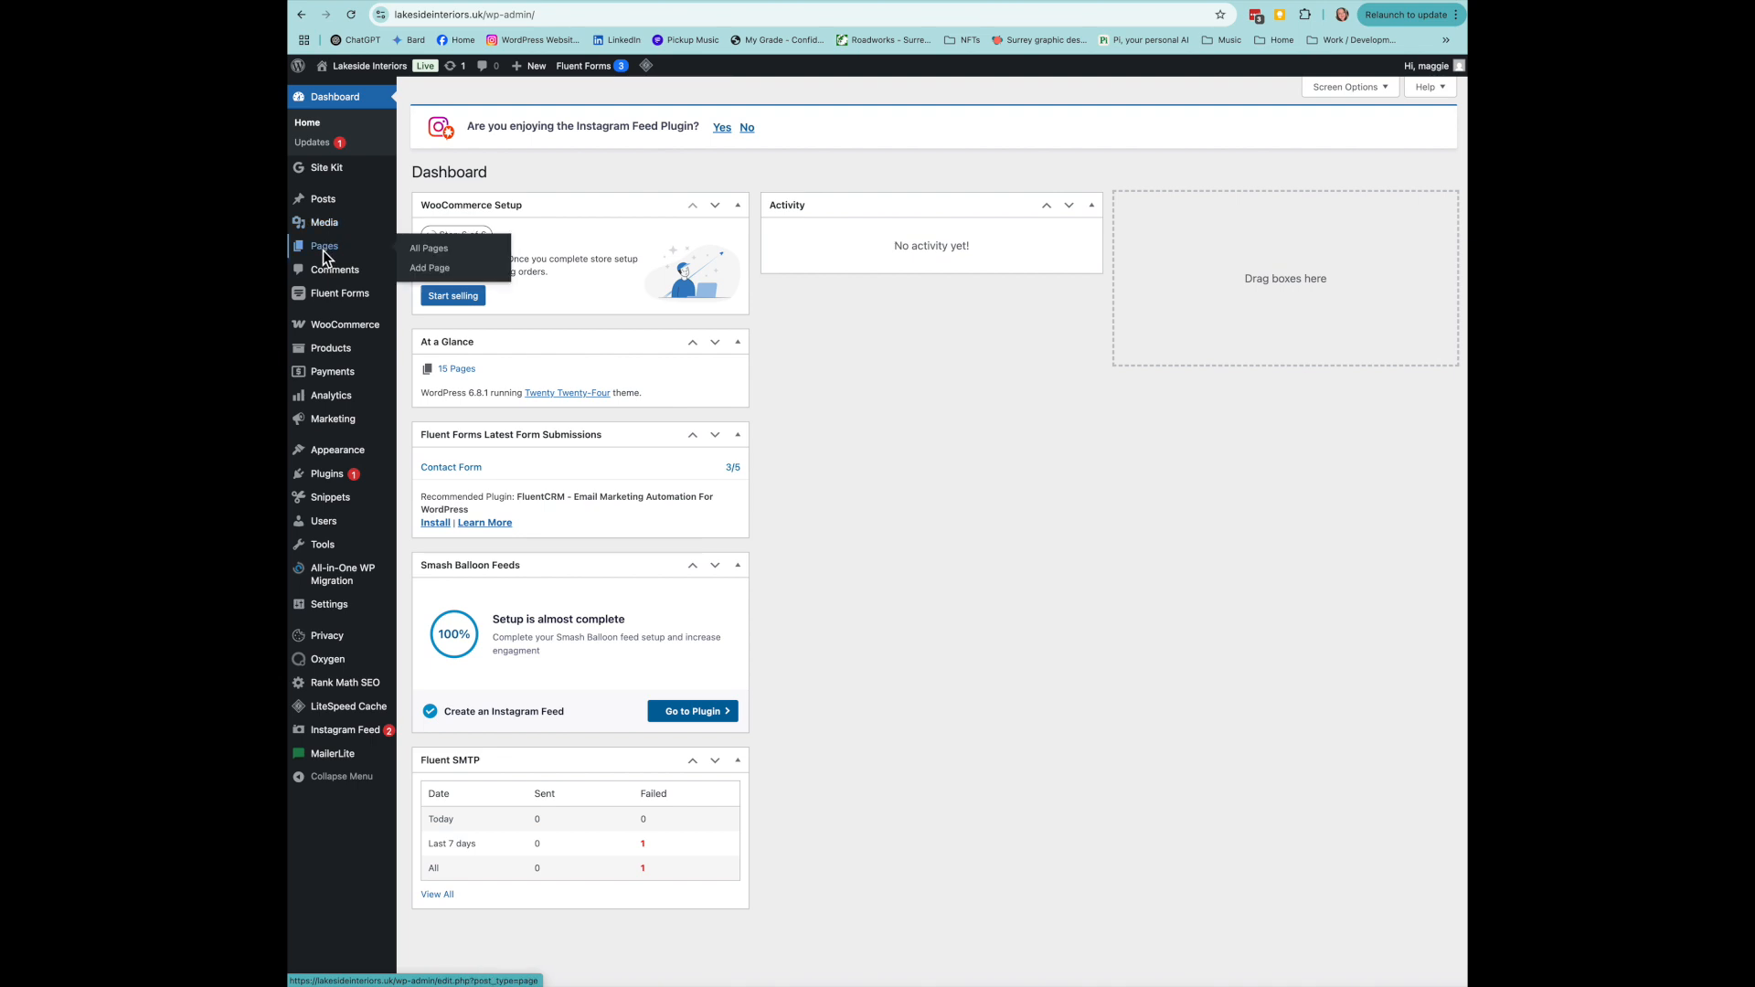
- Open the All Pages list in the WordPress admin
click(437, 252)
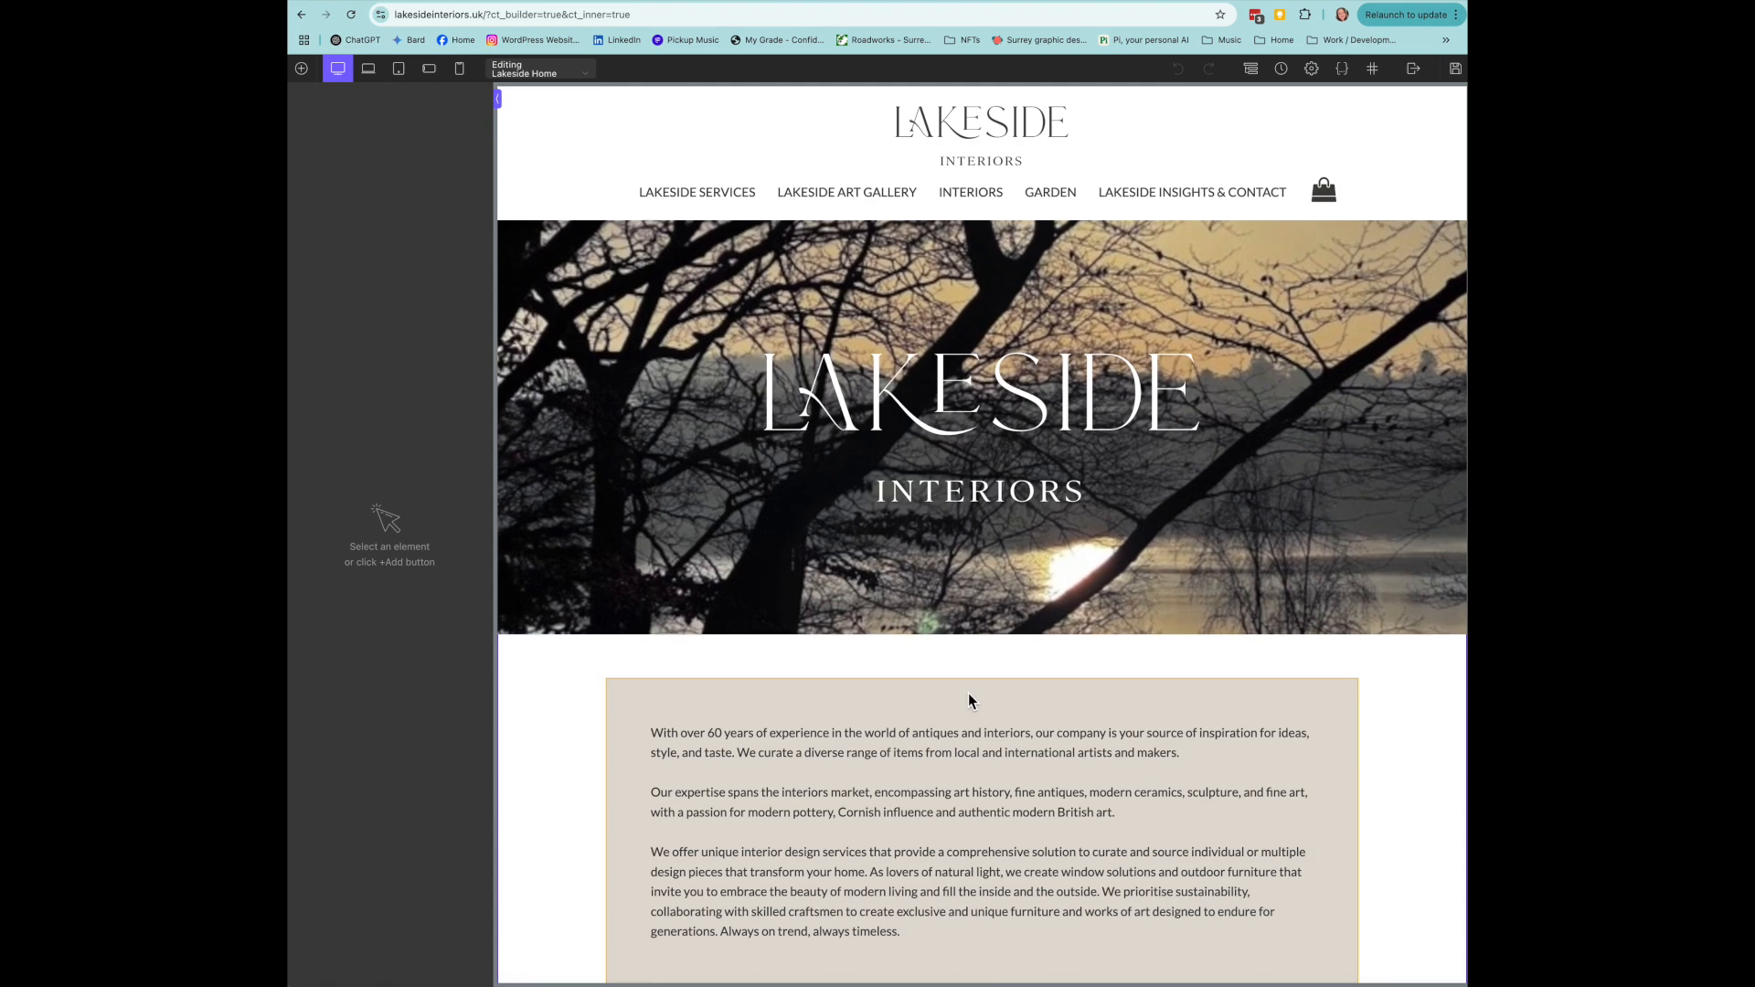
- Inspect the intro text block's Size & Spacing and Background settings unchanged, returning to its content
click(968, 700)
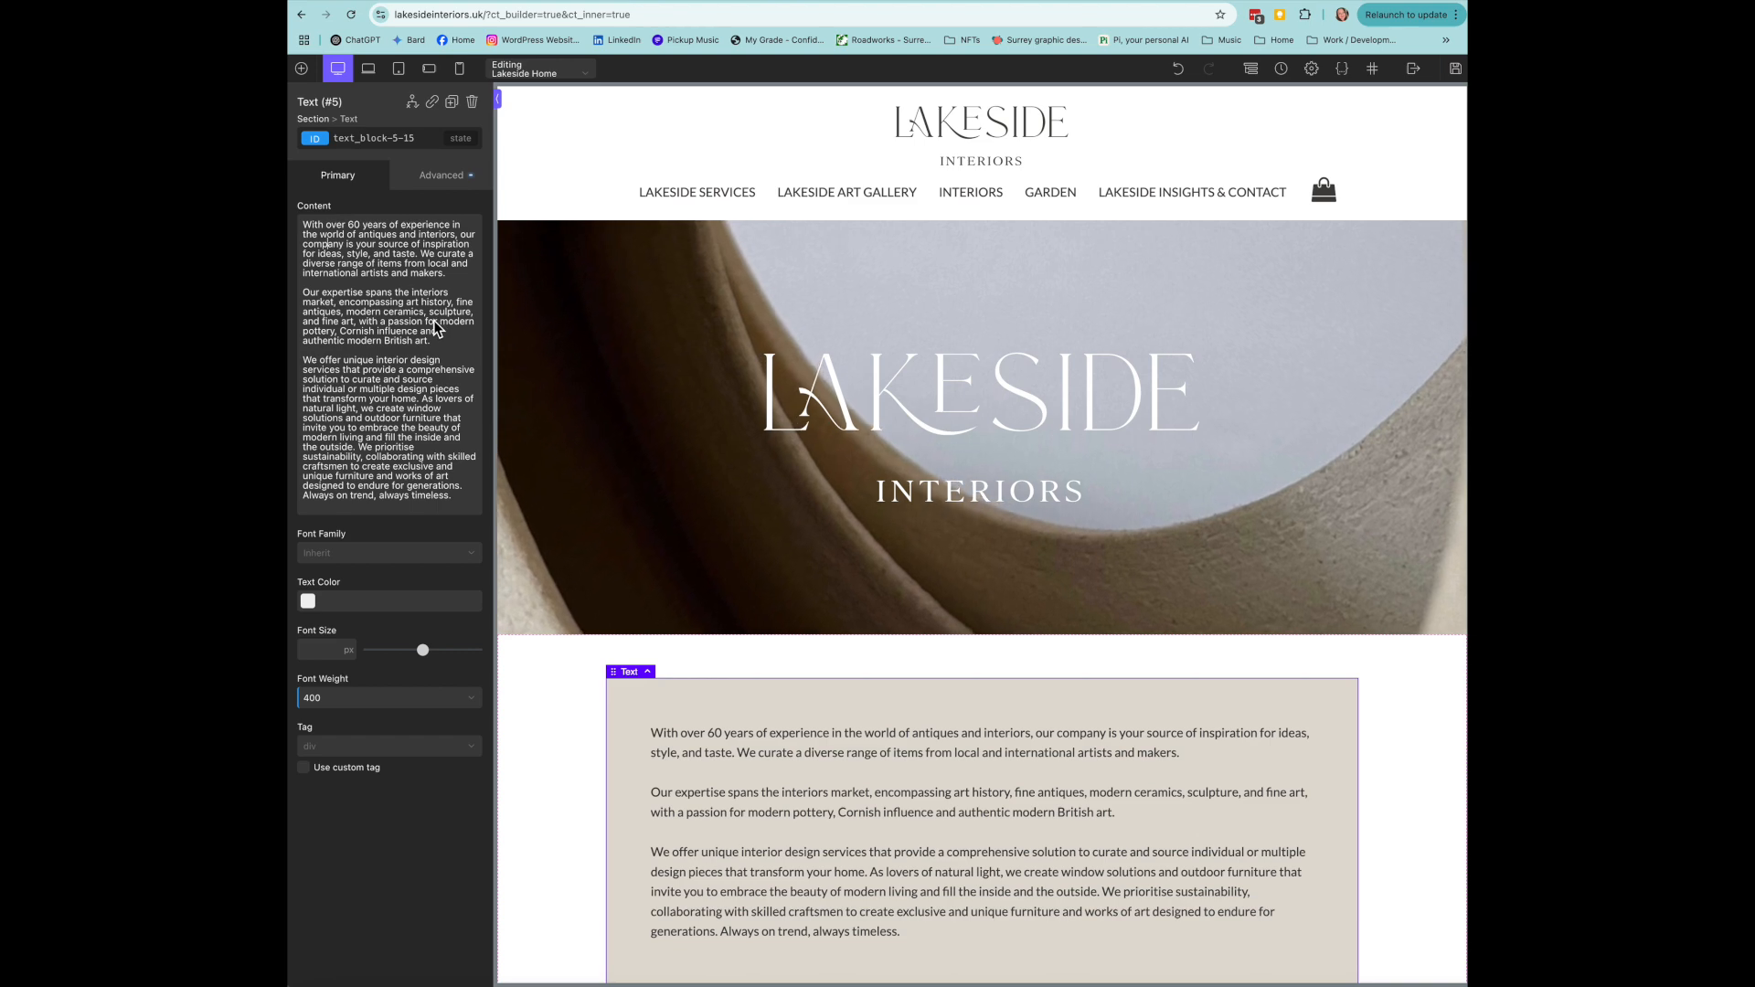
click(444, 178)
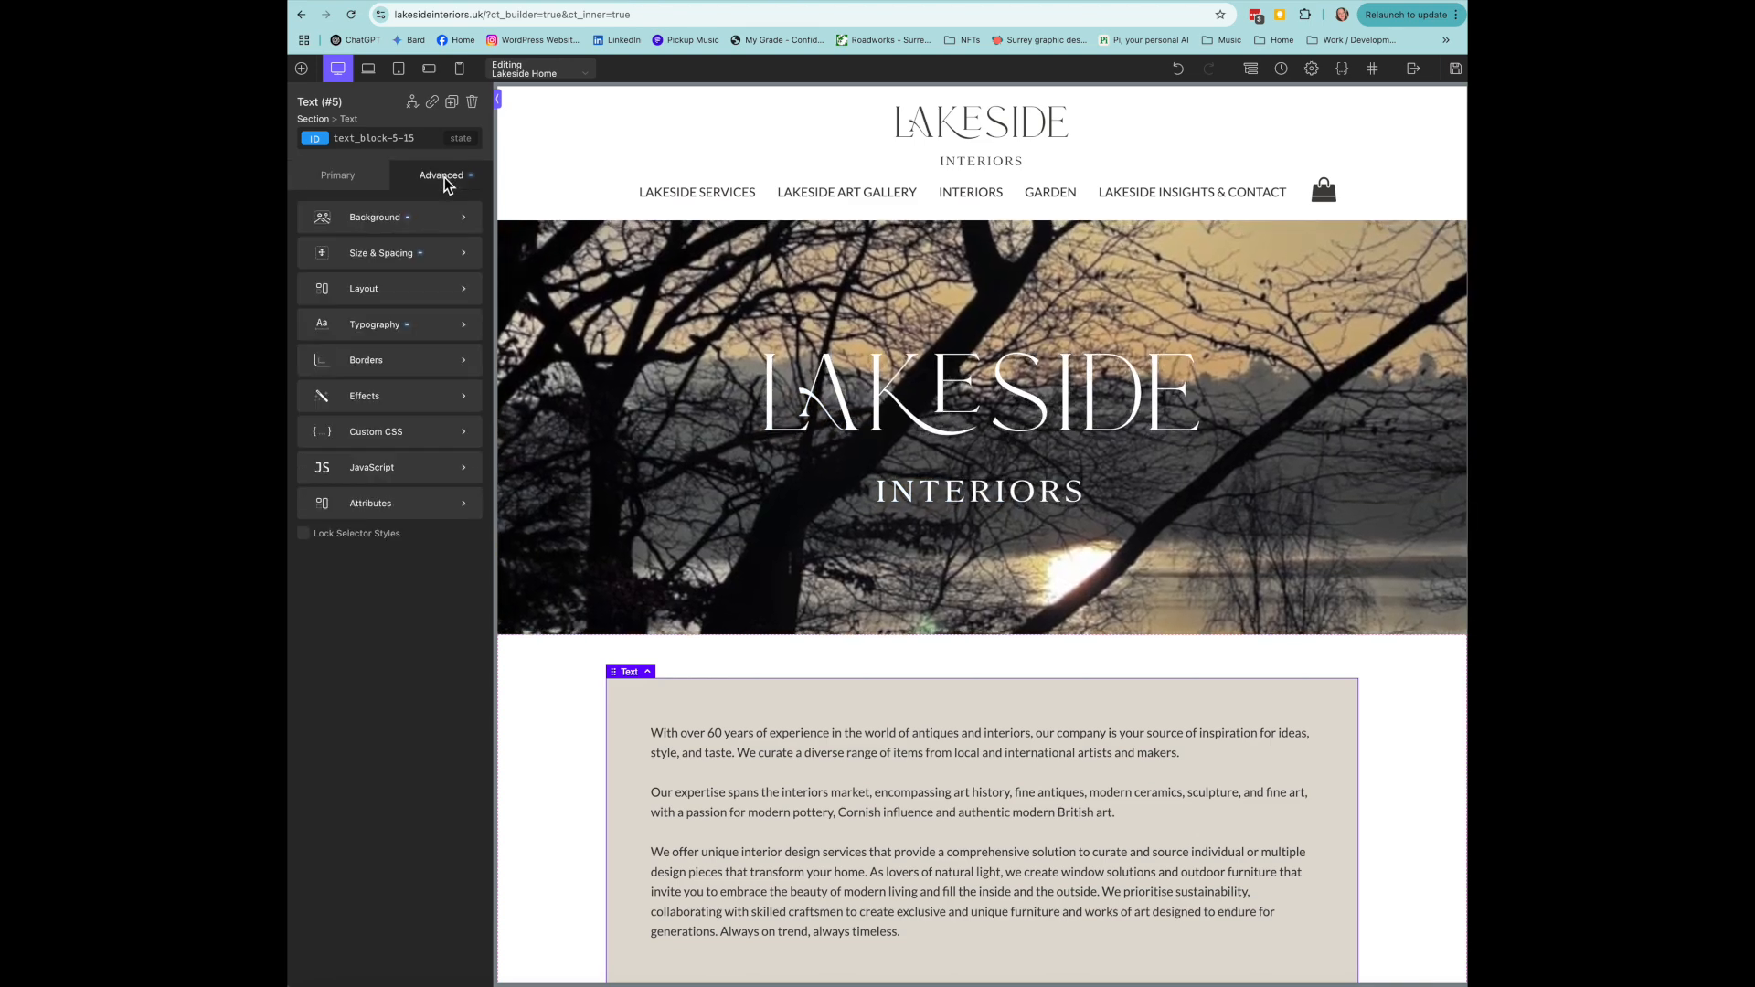
click(450, 259)
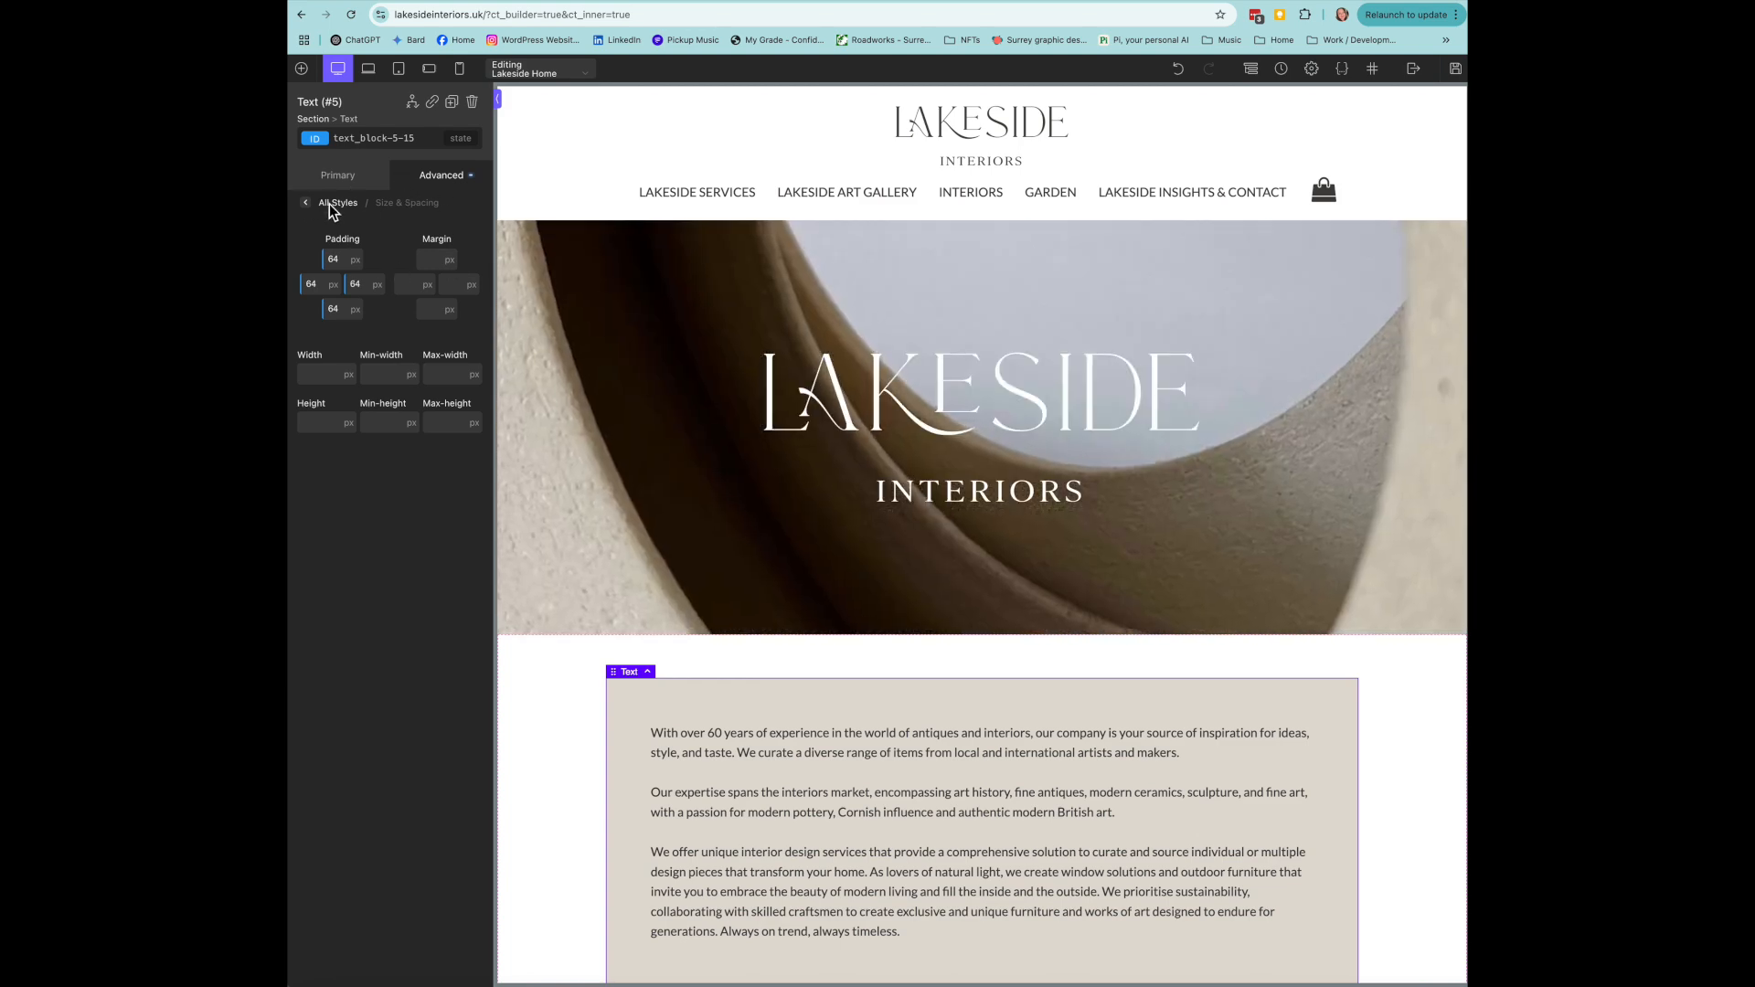
click(330, 204)
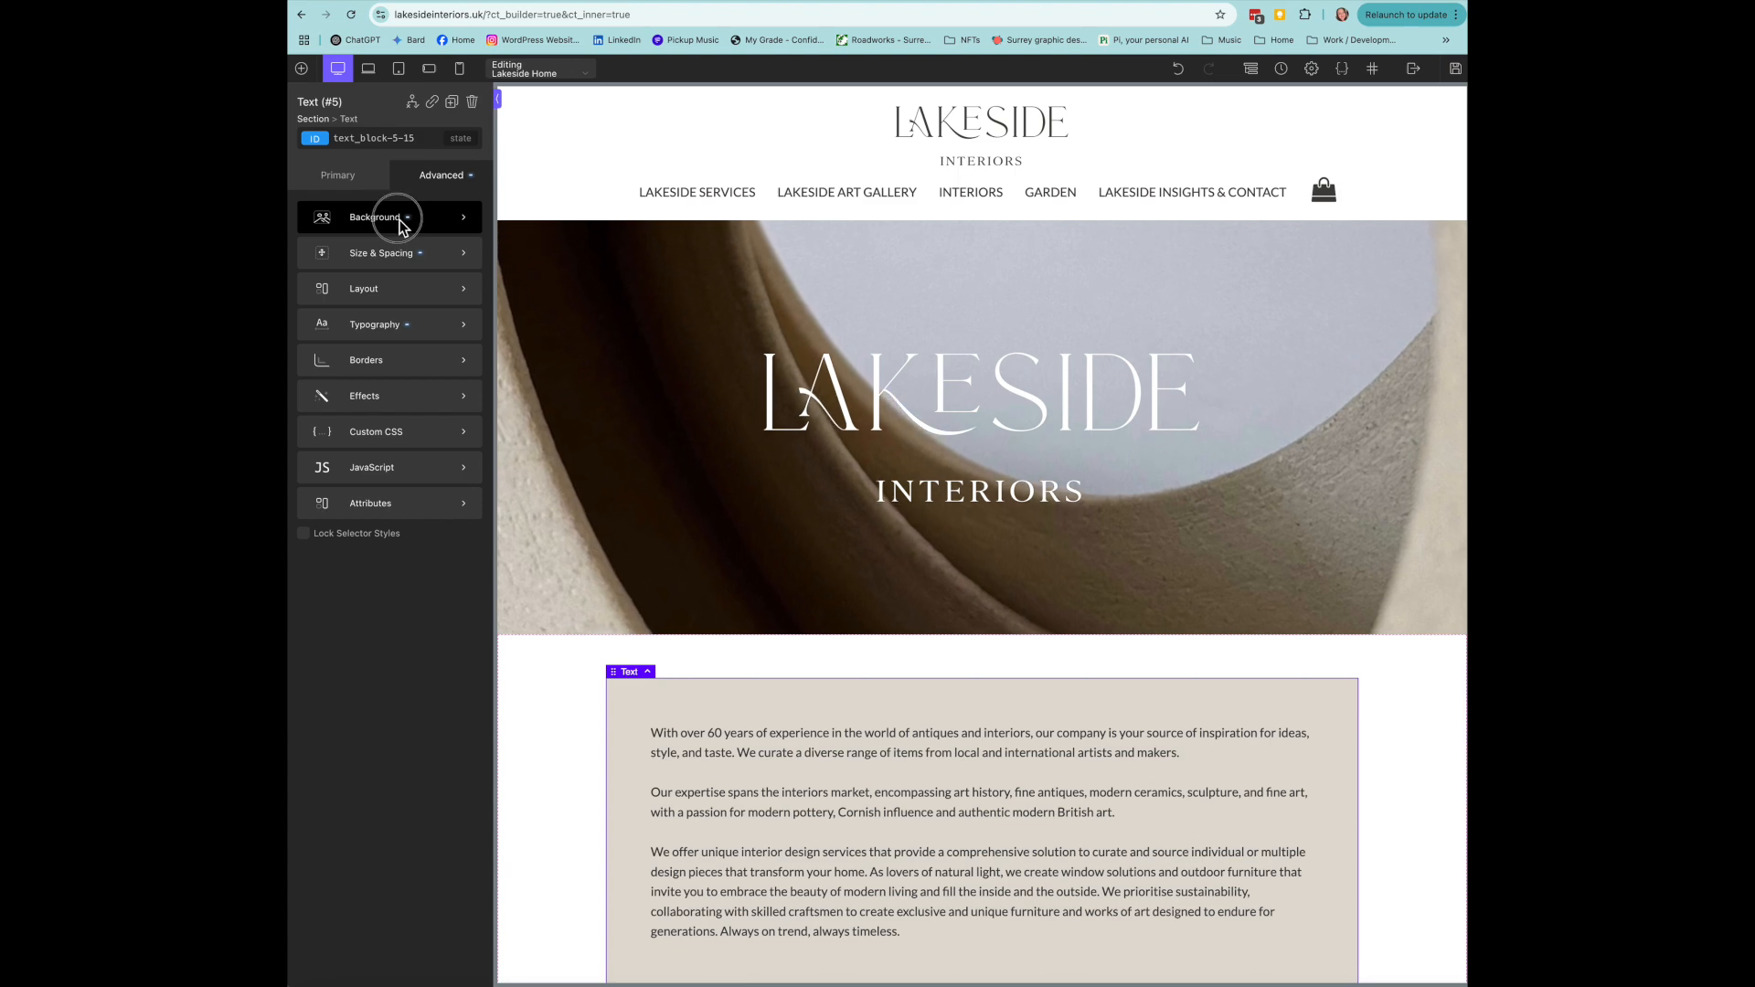
click(397, 226)
click(338, 203)
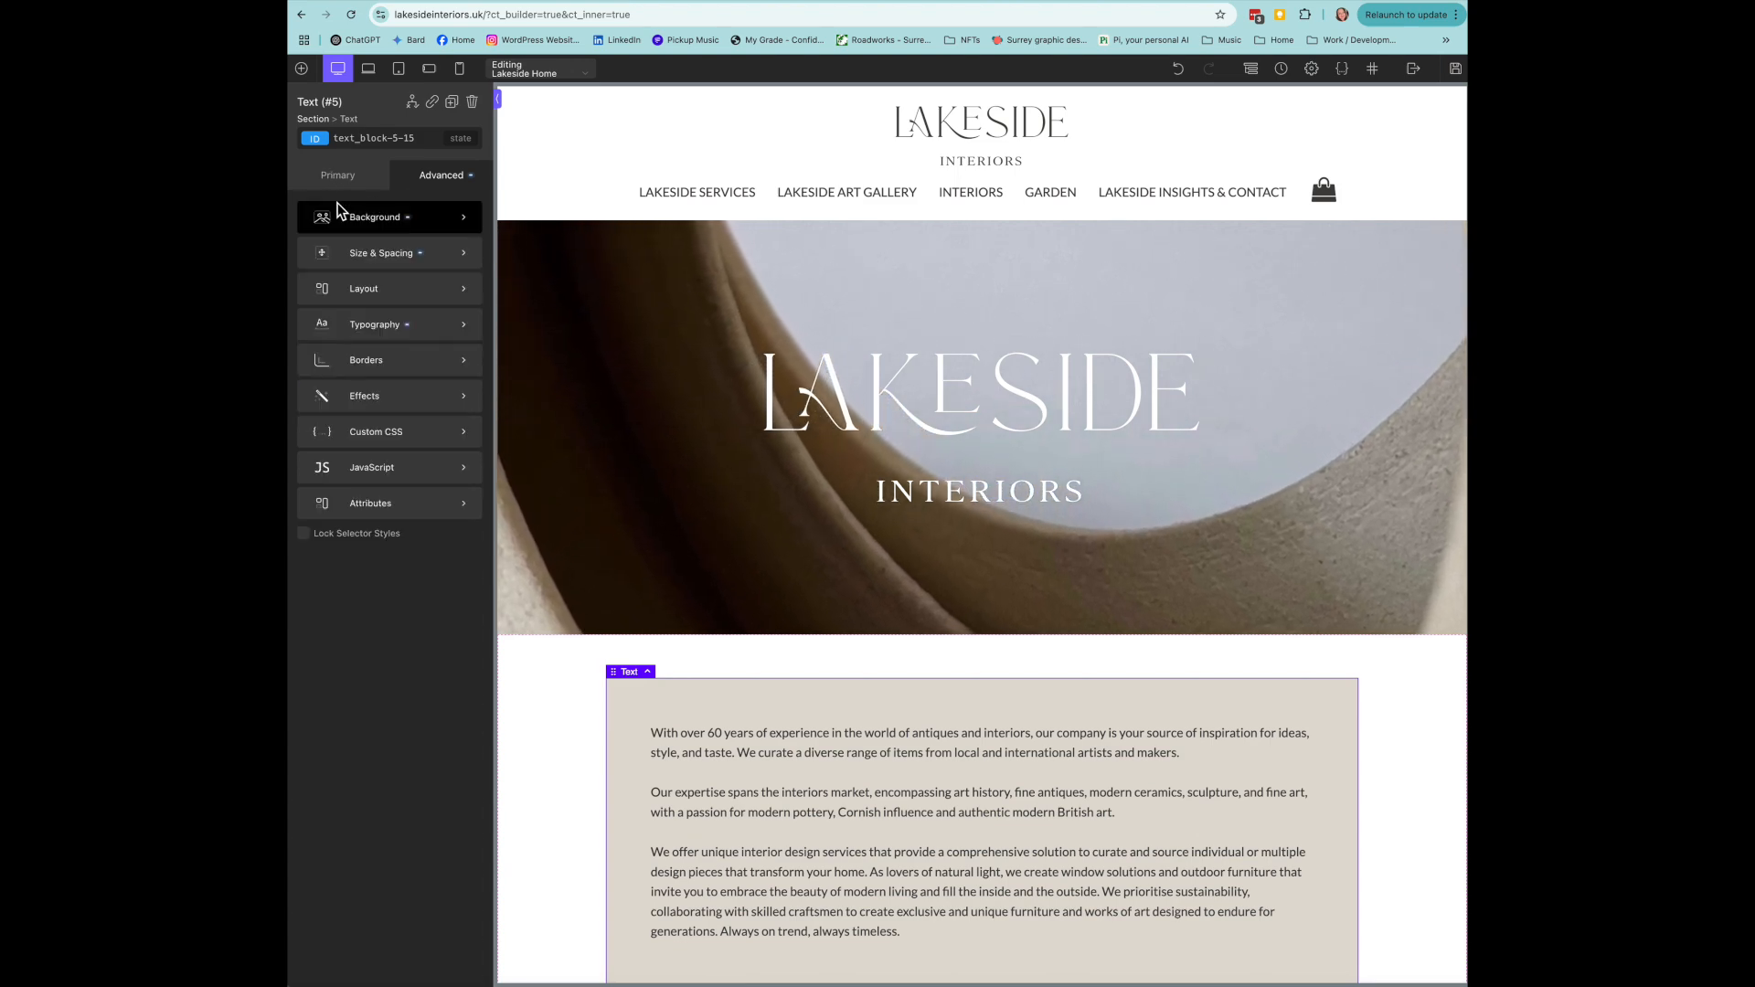
click(339, 172)
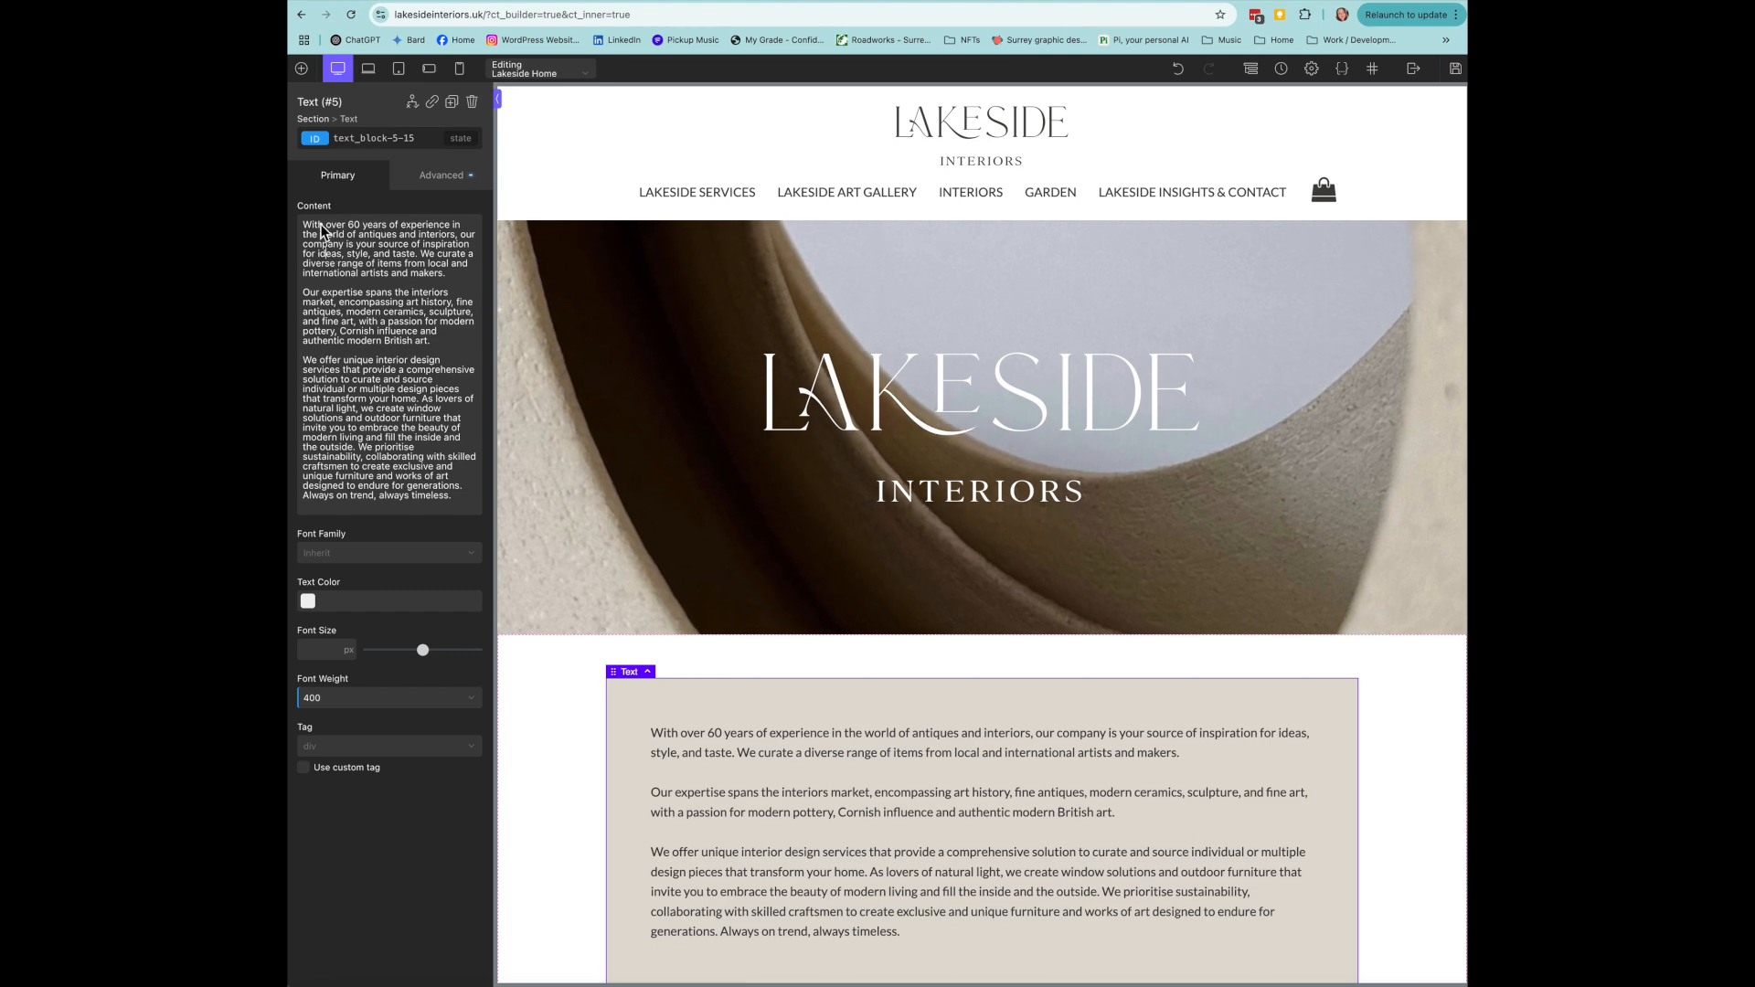
double_click(357, 254)
- Type test letters into the intro text on the canvas and delete them, keeping the wording
text(style)
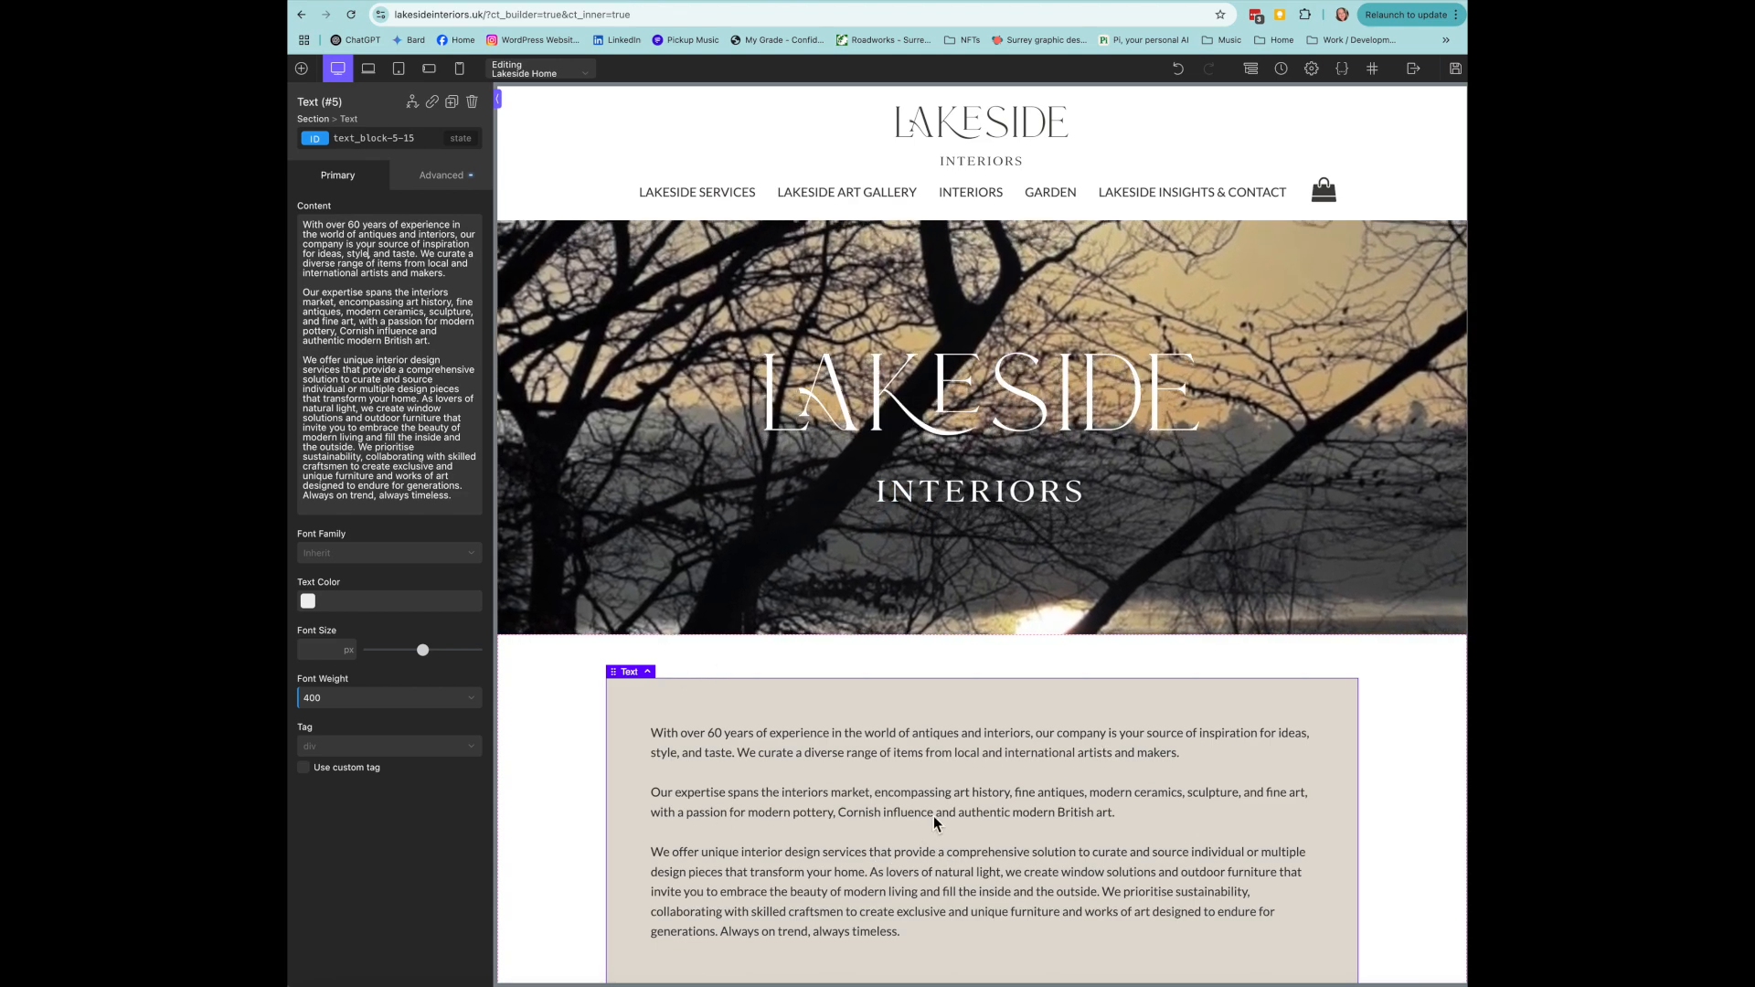
click(937, 813)
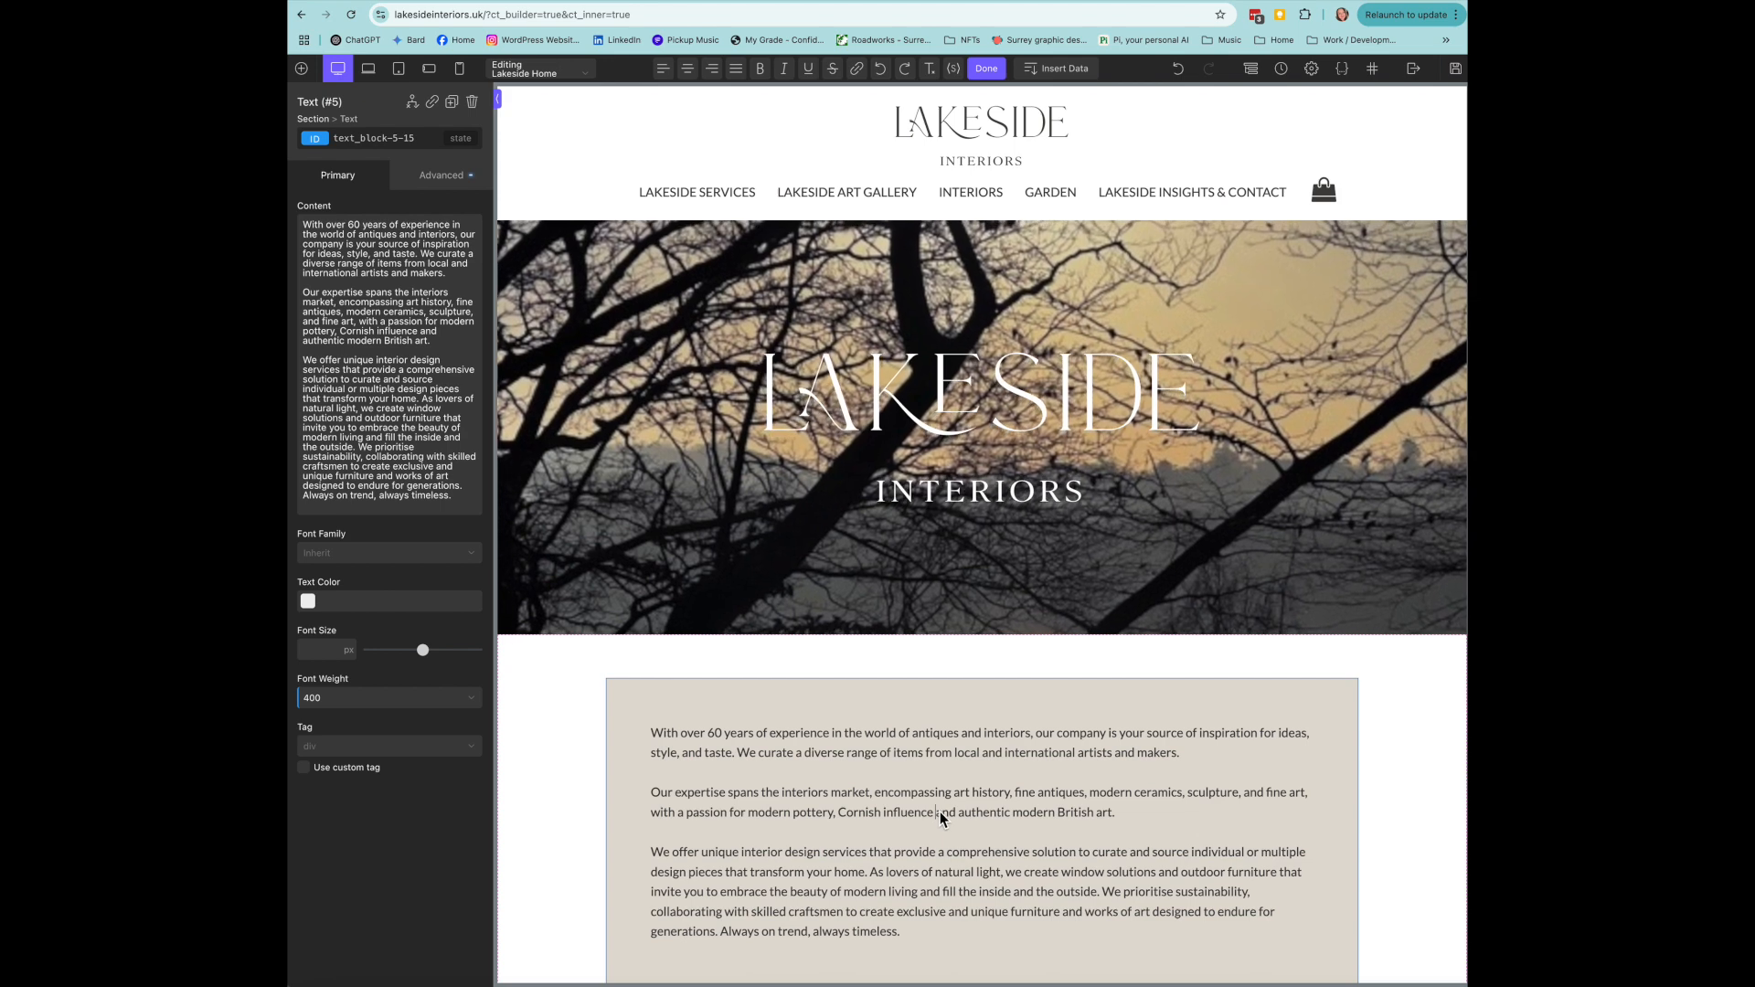
text(kdkdk)
key(BackSpace)
key(BackSpace)
key(BackSpace)
key(BackSpace)
key(BackSpace)
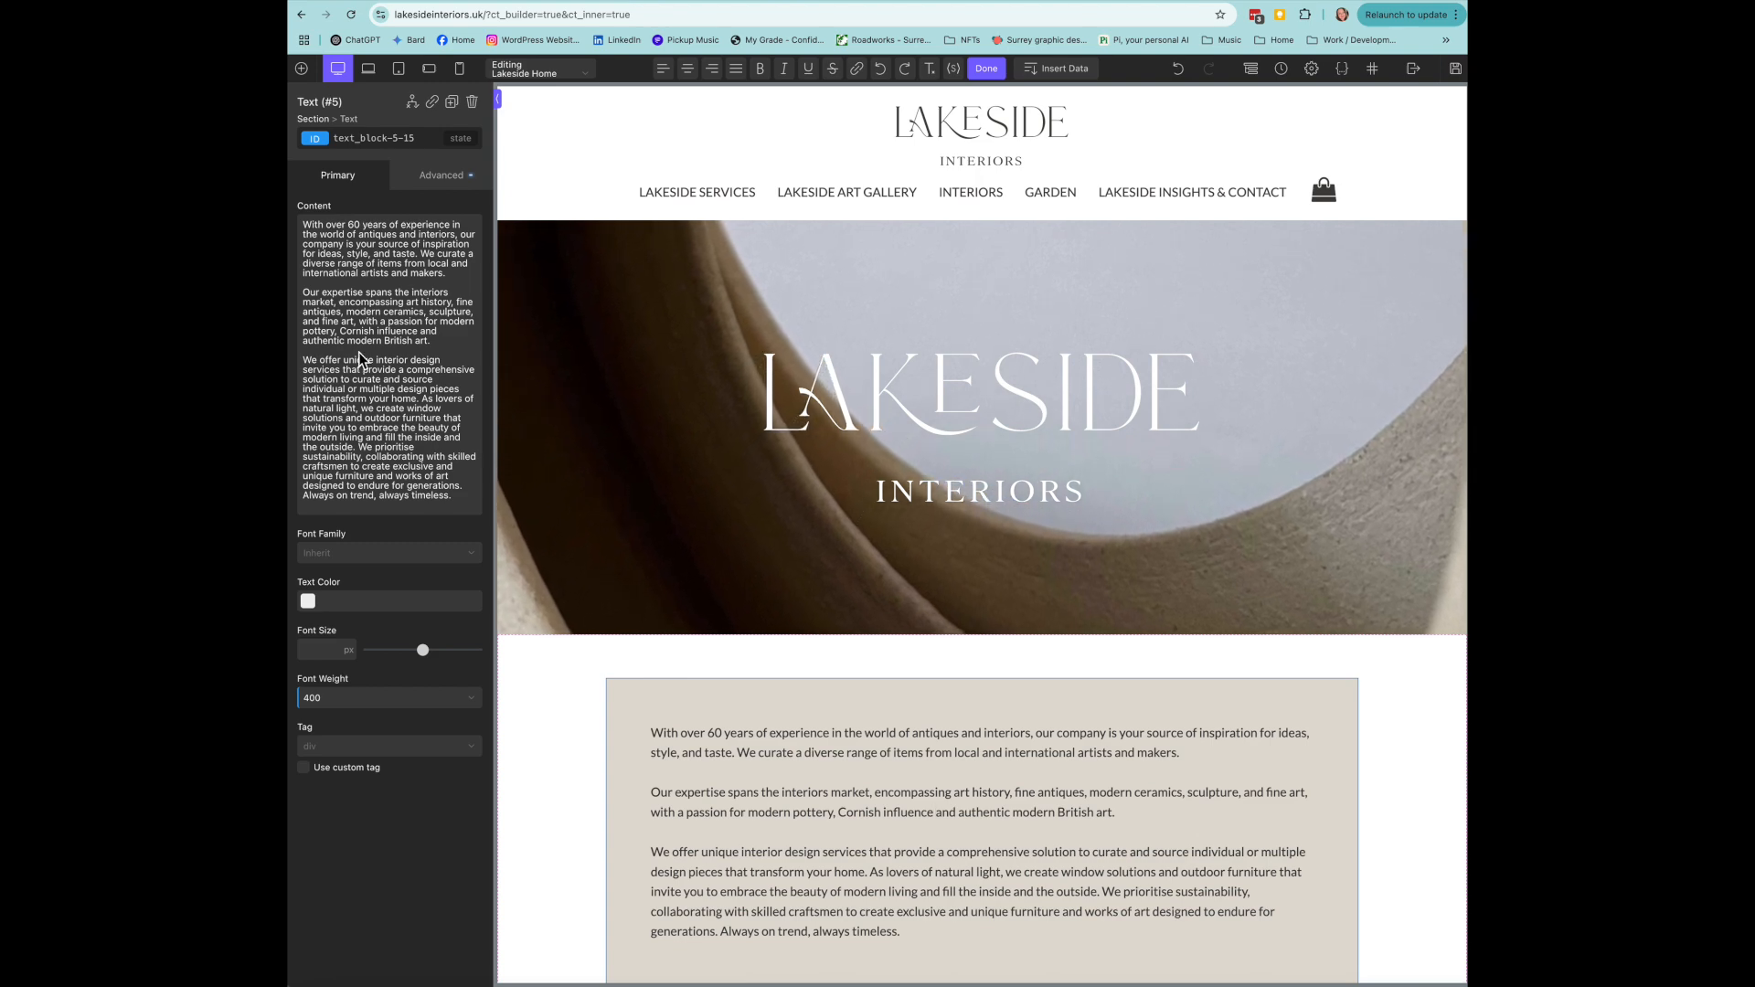
click(960, 471)
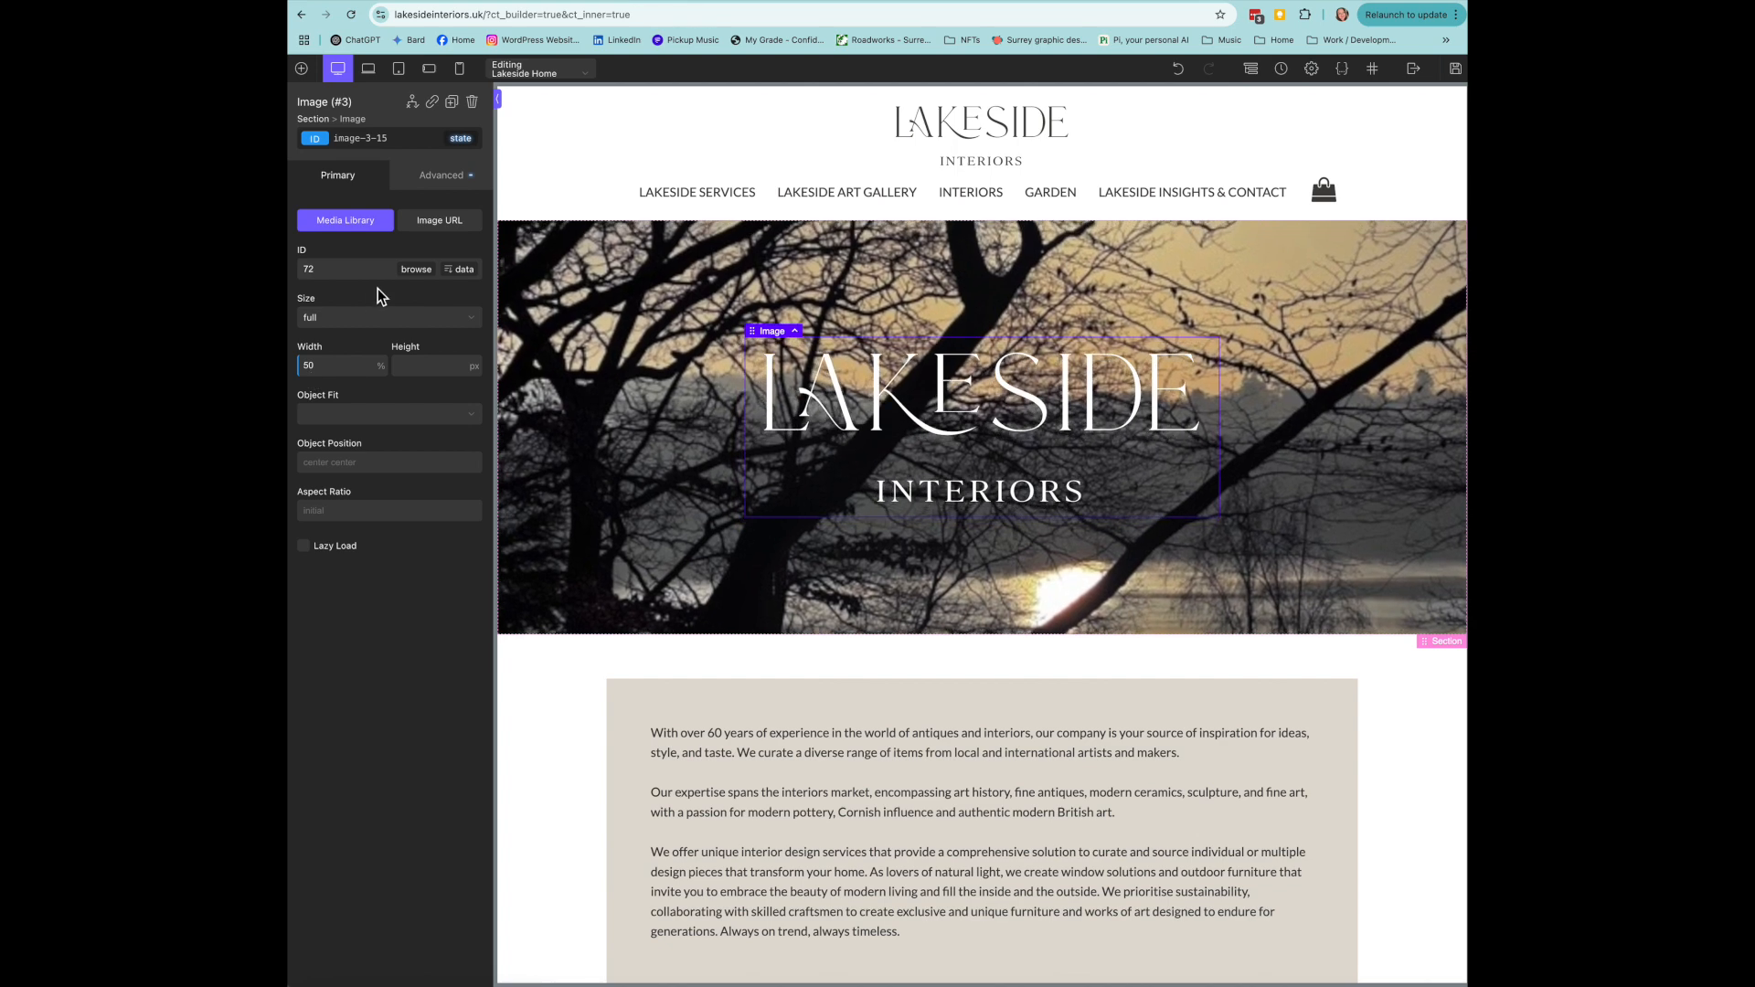
- Browse the media library for the hero logo and close it, keeping the existing image
click(414, 270)
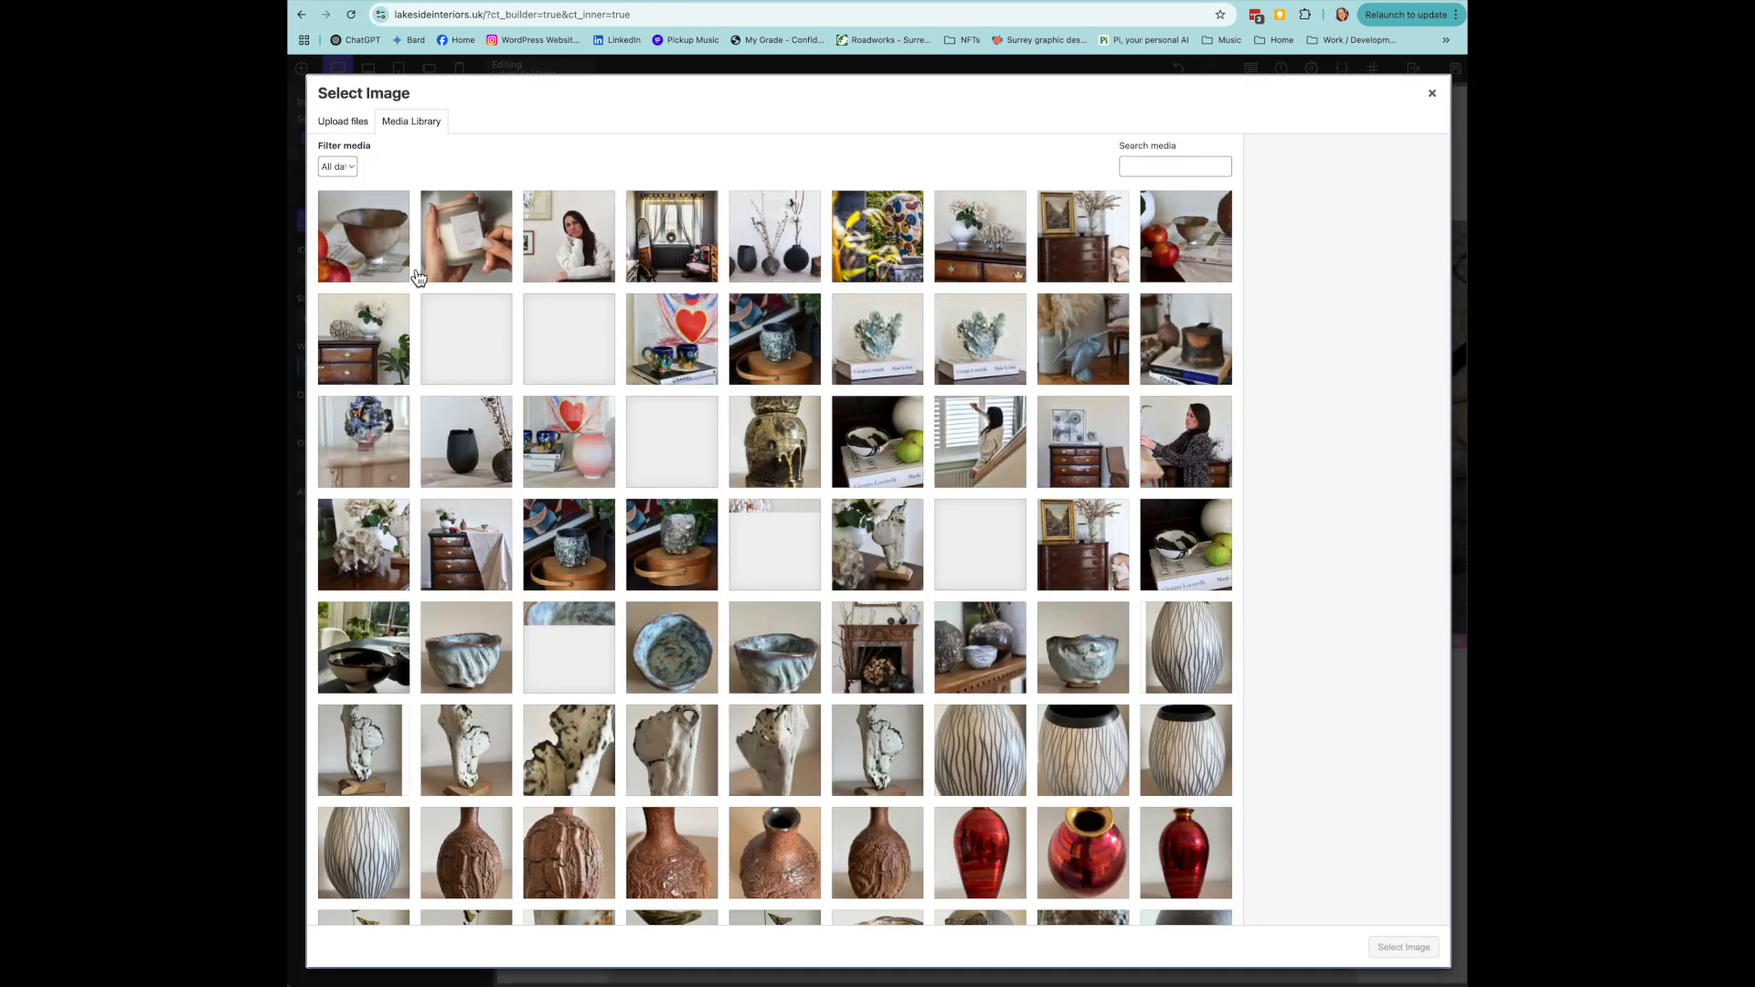
click(1434, 94)
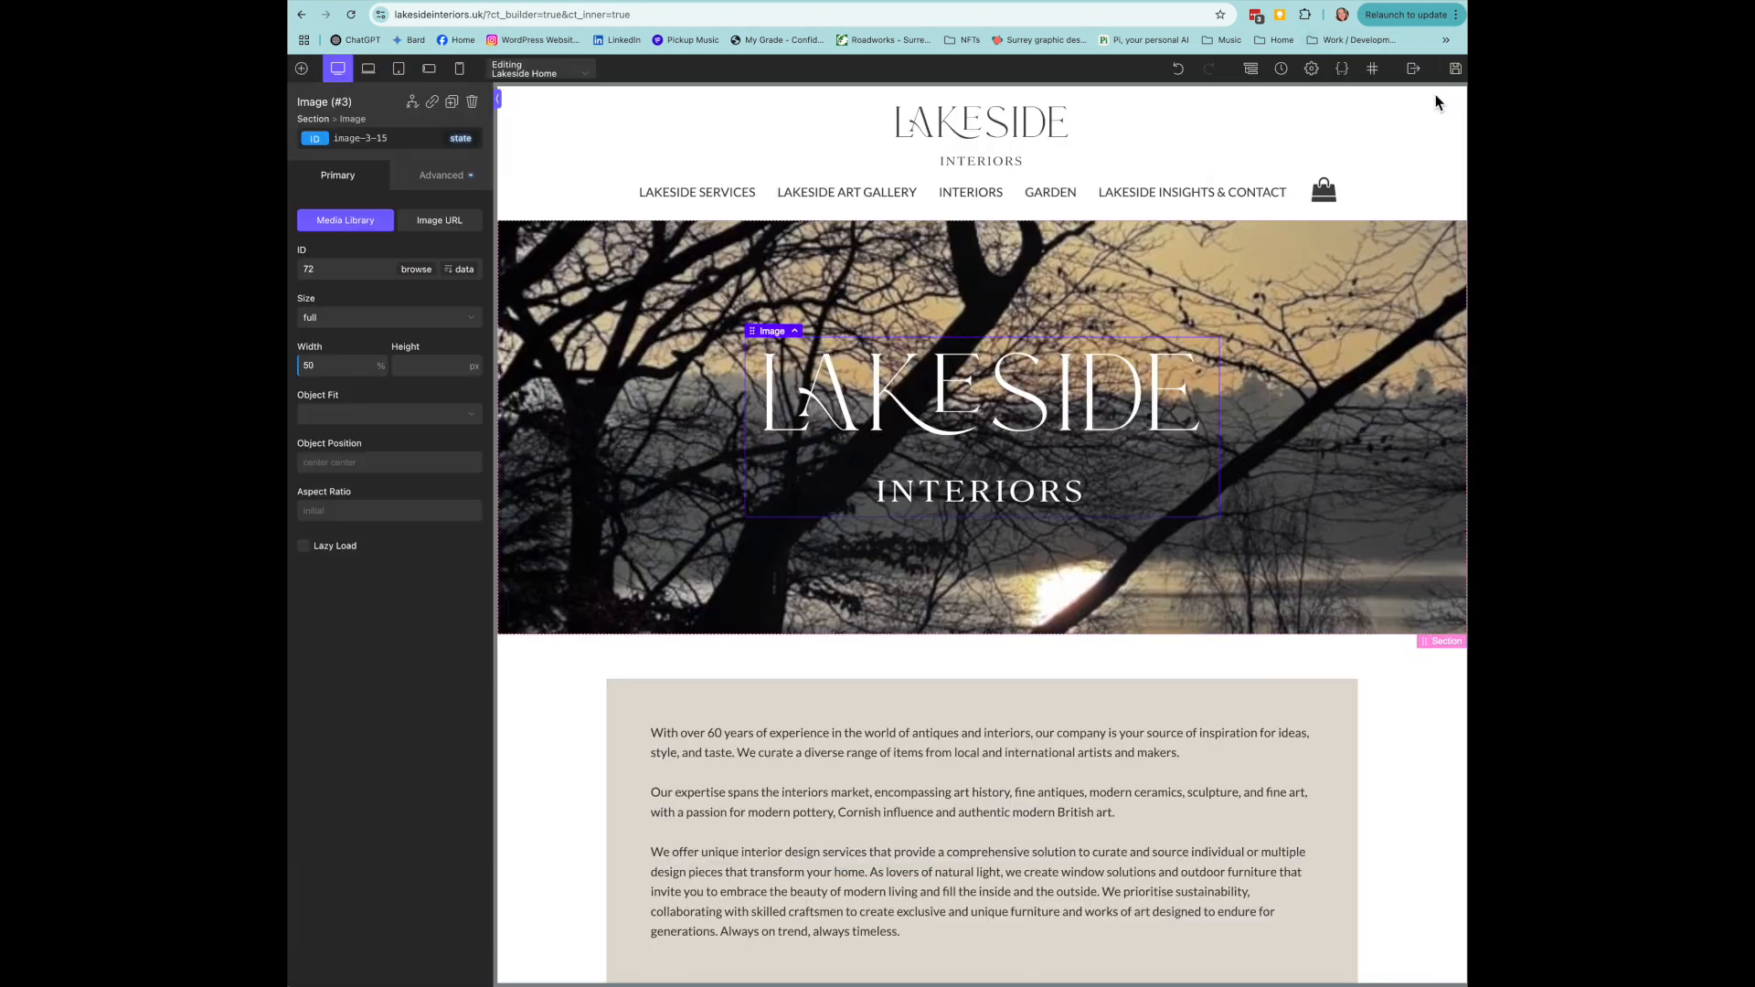
- Scroll down to the Featured collection products shortcode block and select it
scroll(1396, 785, down, 10)
scroll(1391, 771, down, 2)
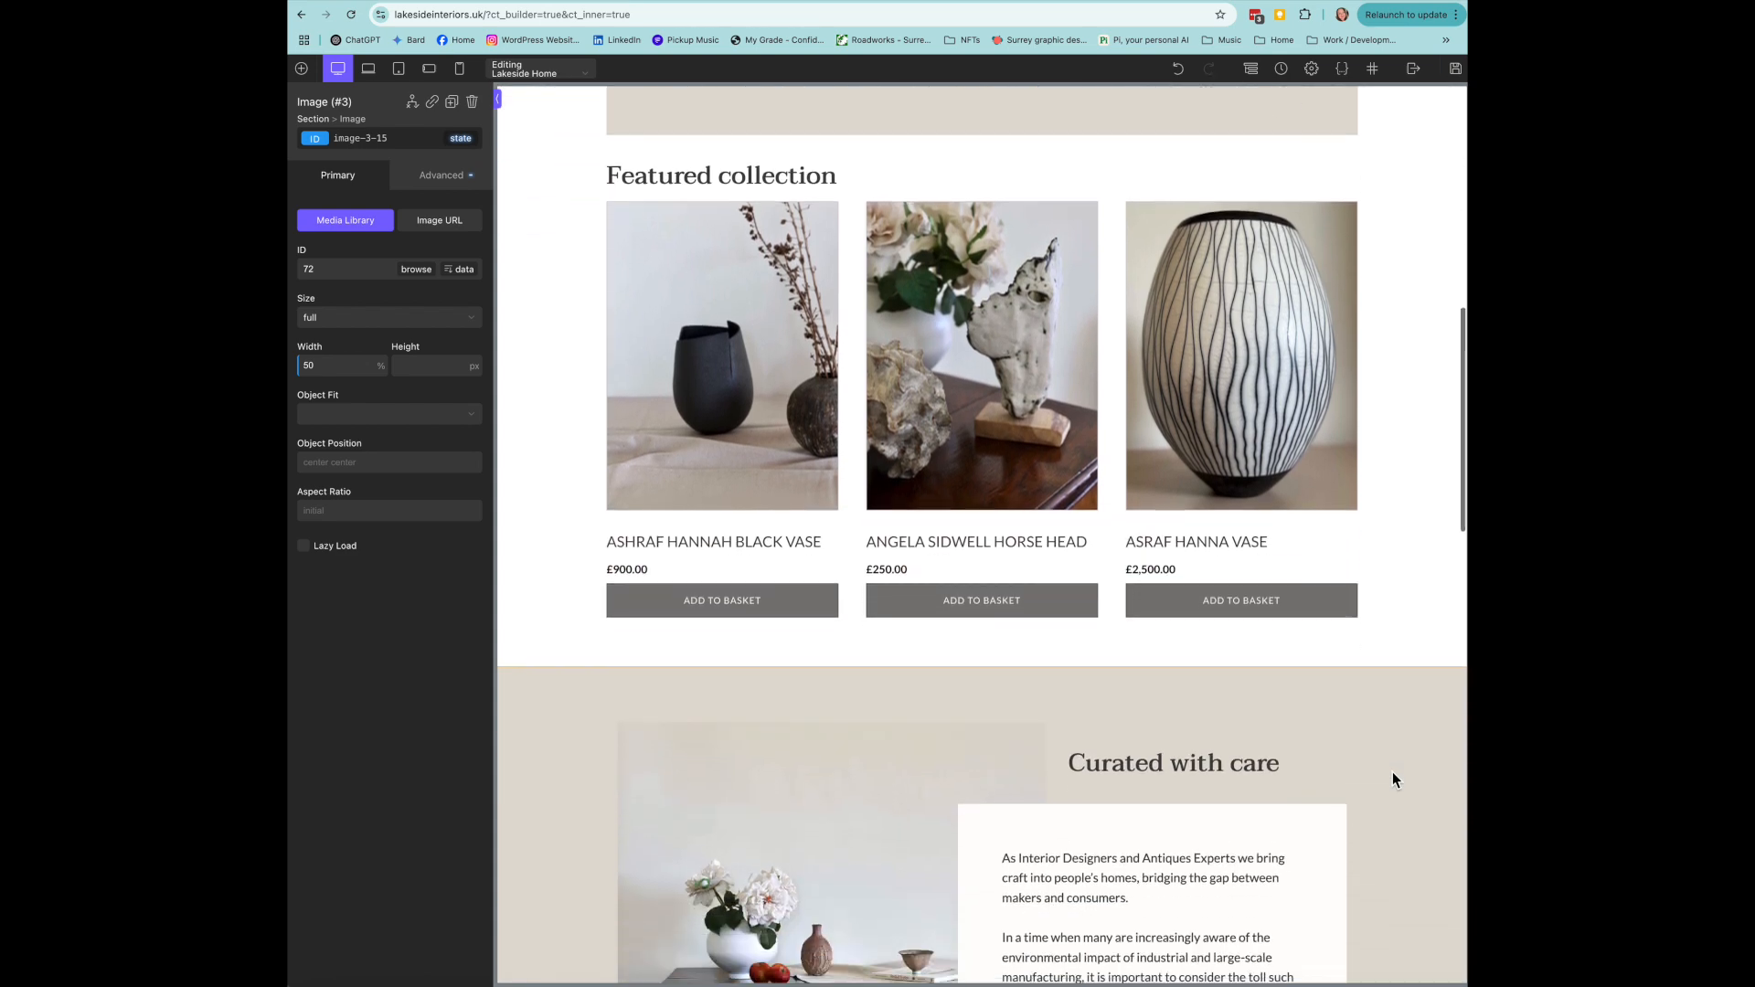
click(748, 407)
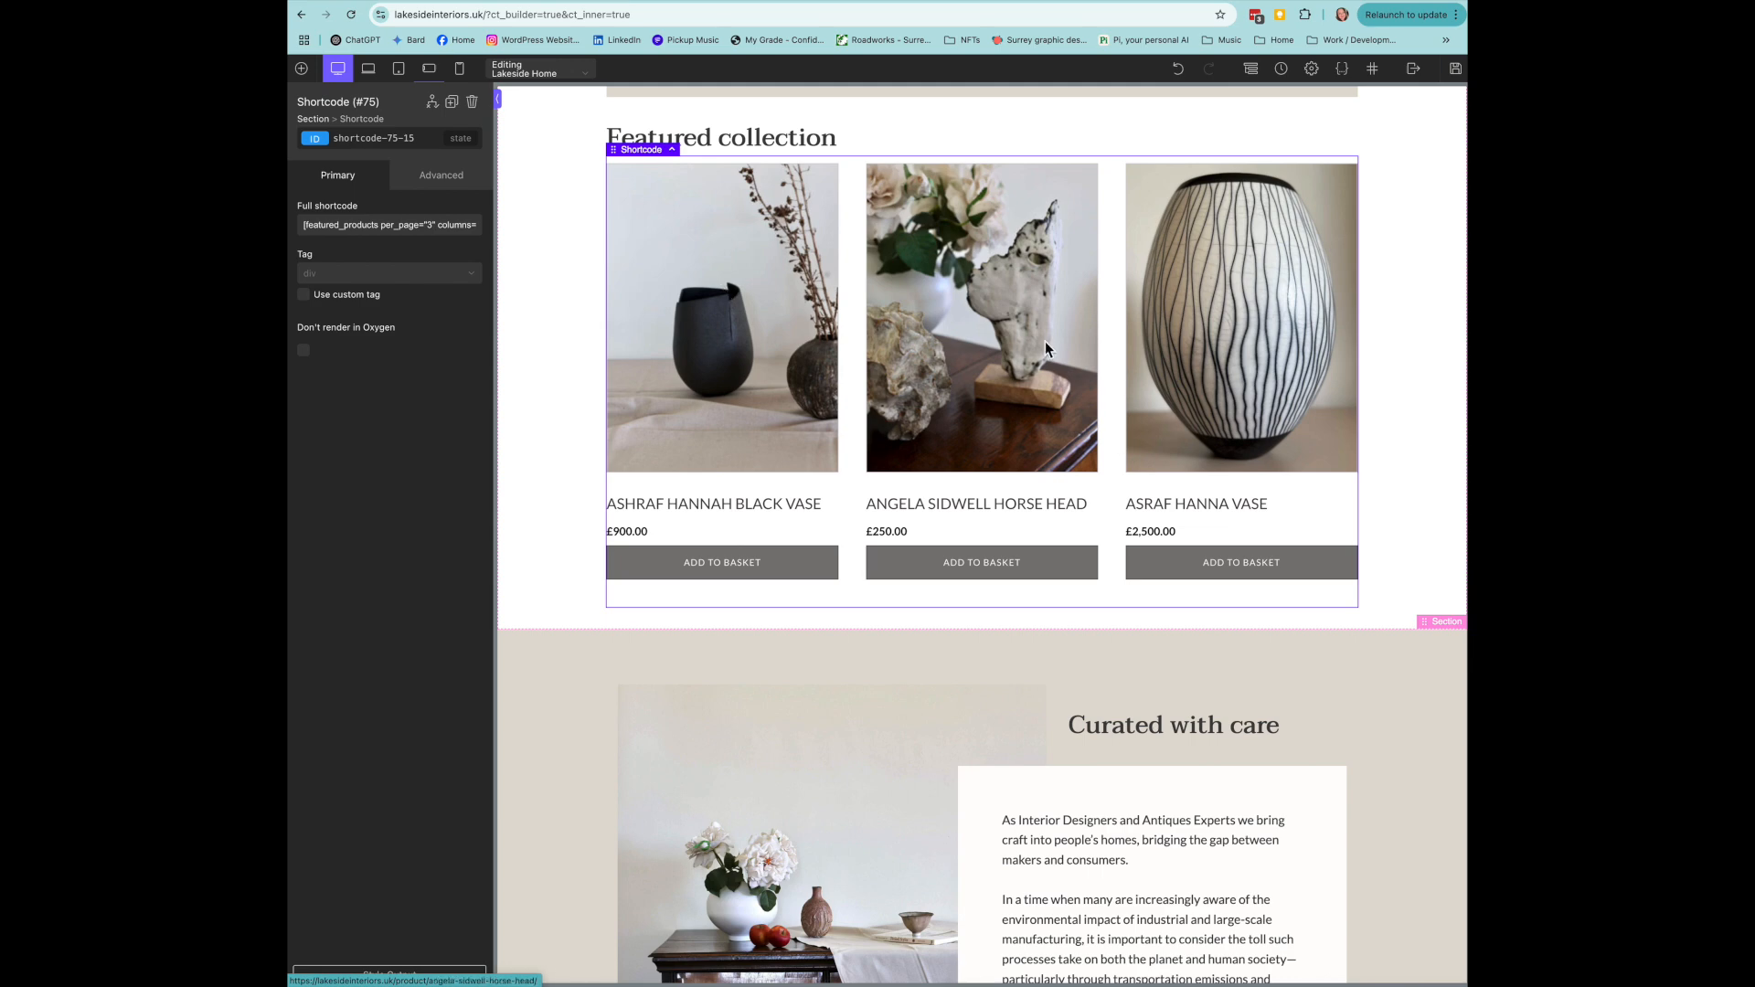
- Inspect the Curated with care photo, body text and heading, keeping the current photo
scroll(1045, 342, down, 5)
scroll(1045, 342, down, 2)
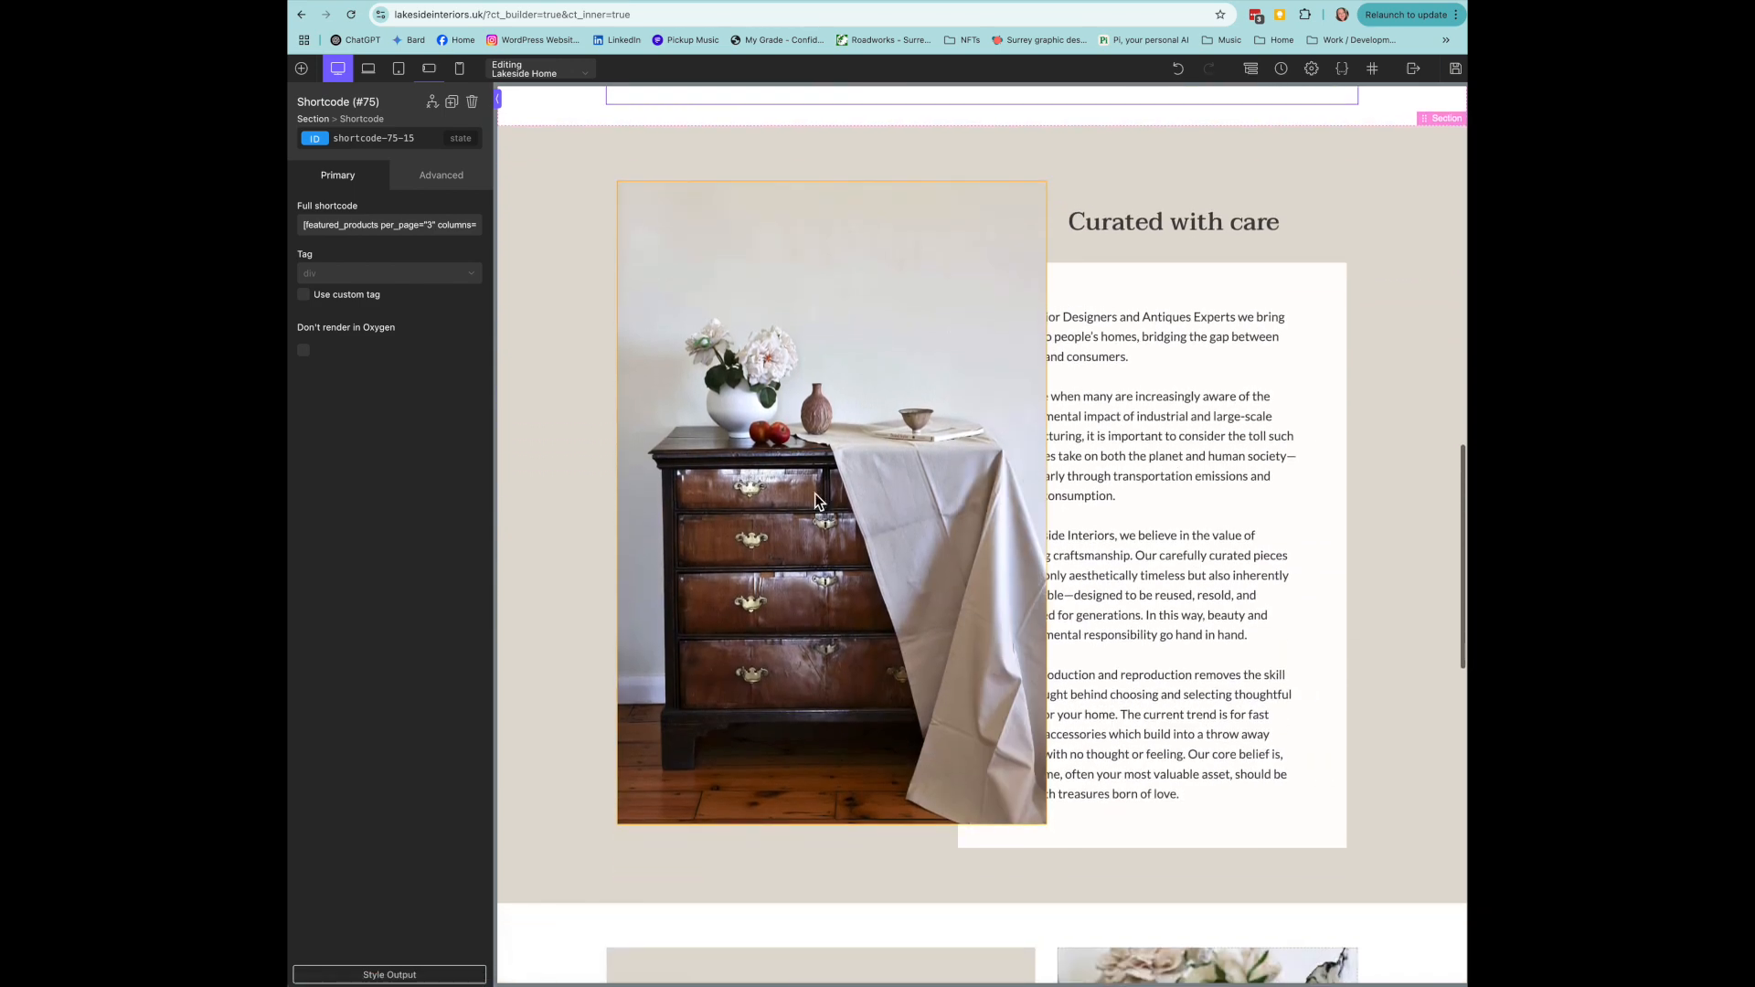
click(755, 442)
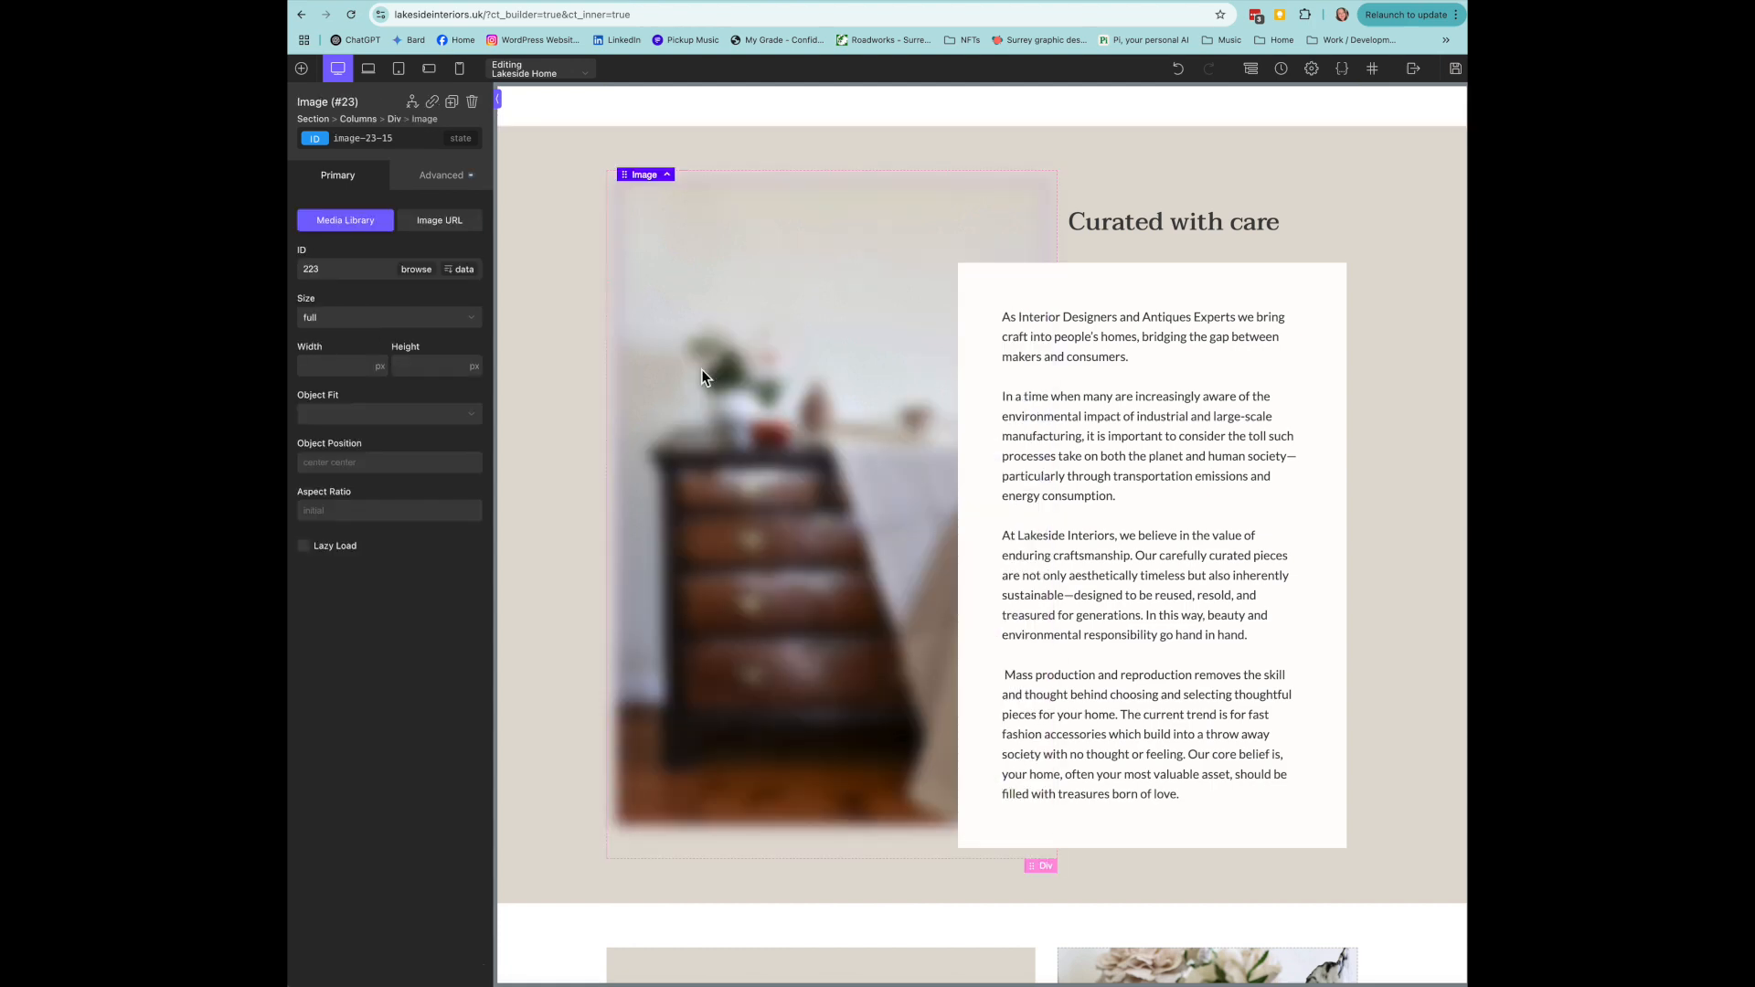
click(414, 271)
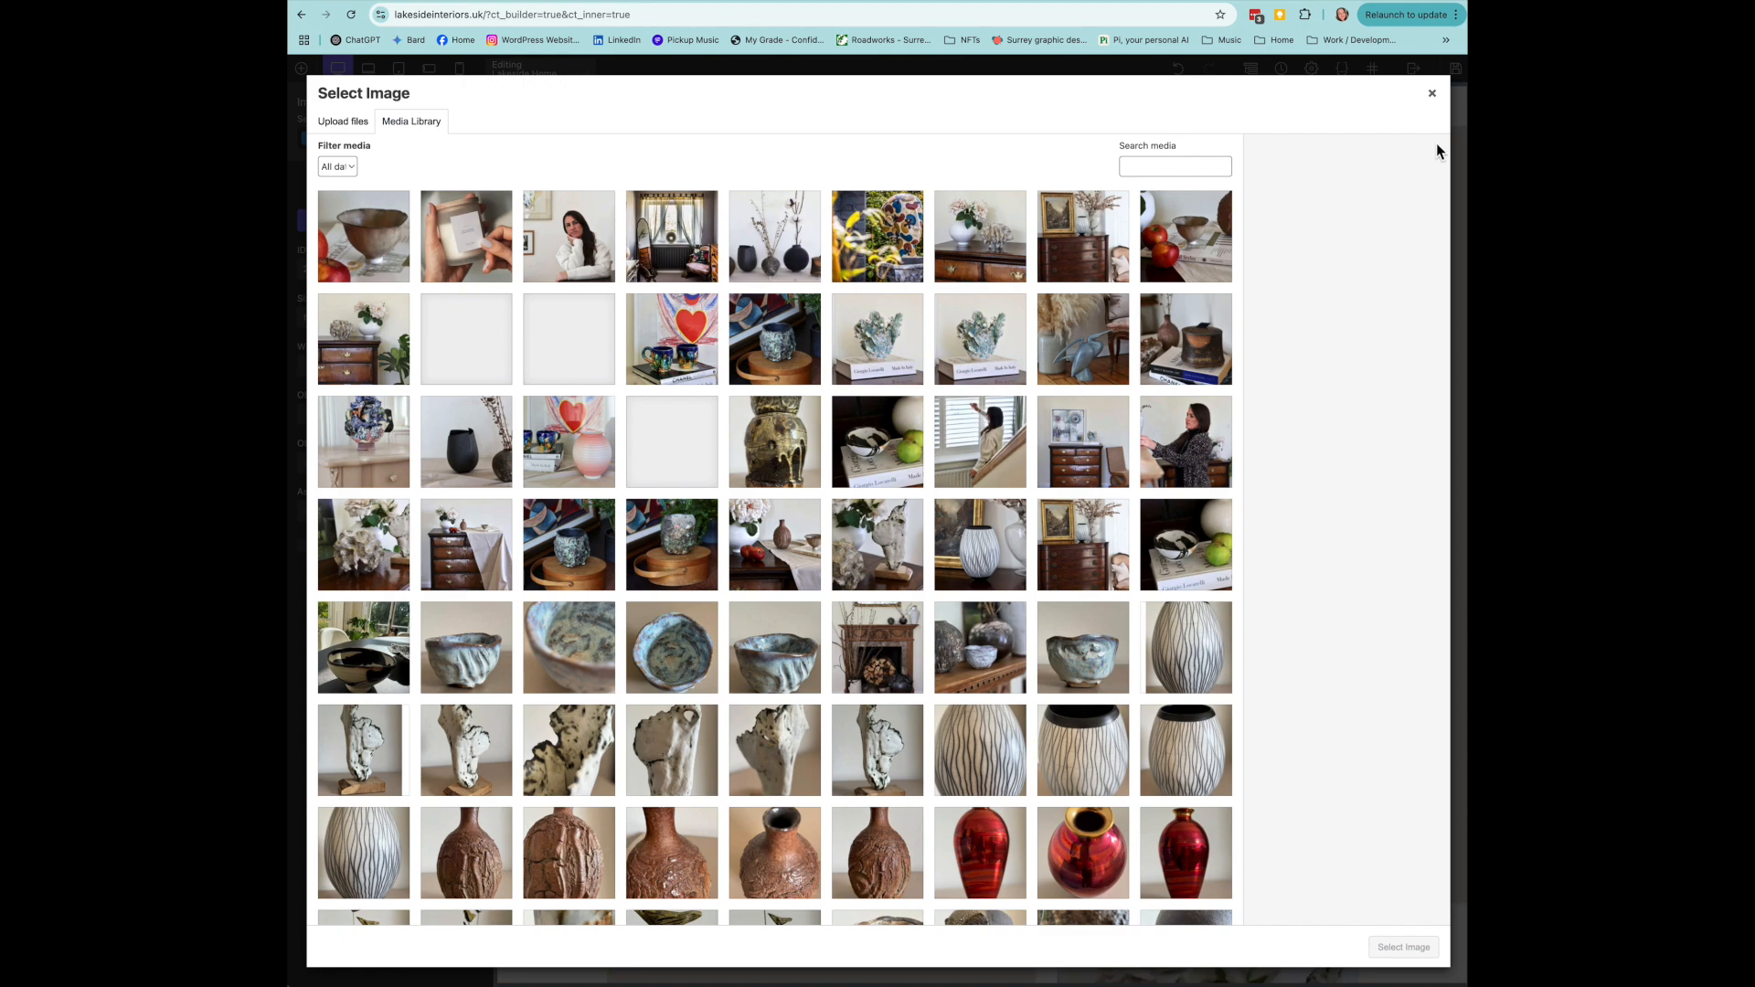
click(1432, 94)
click(1145, 530)
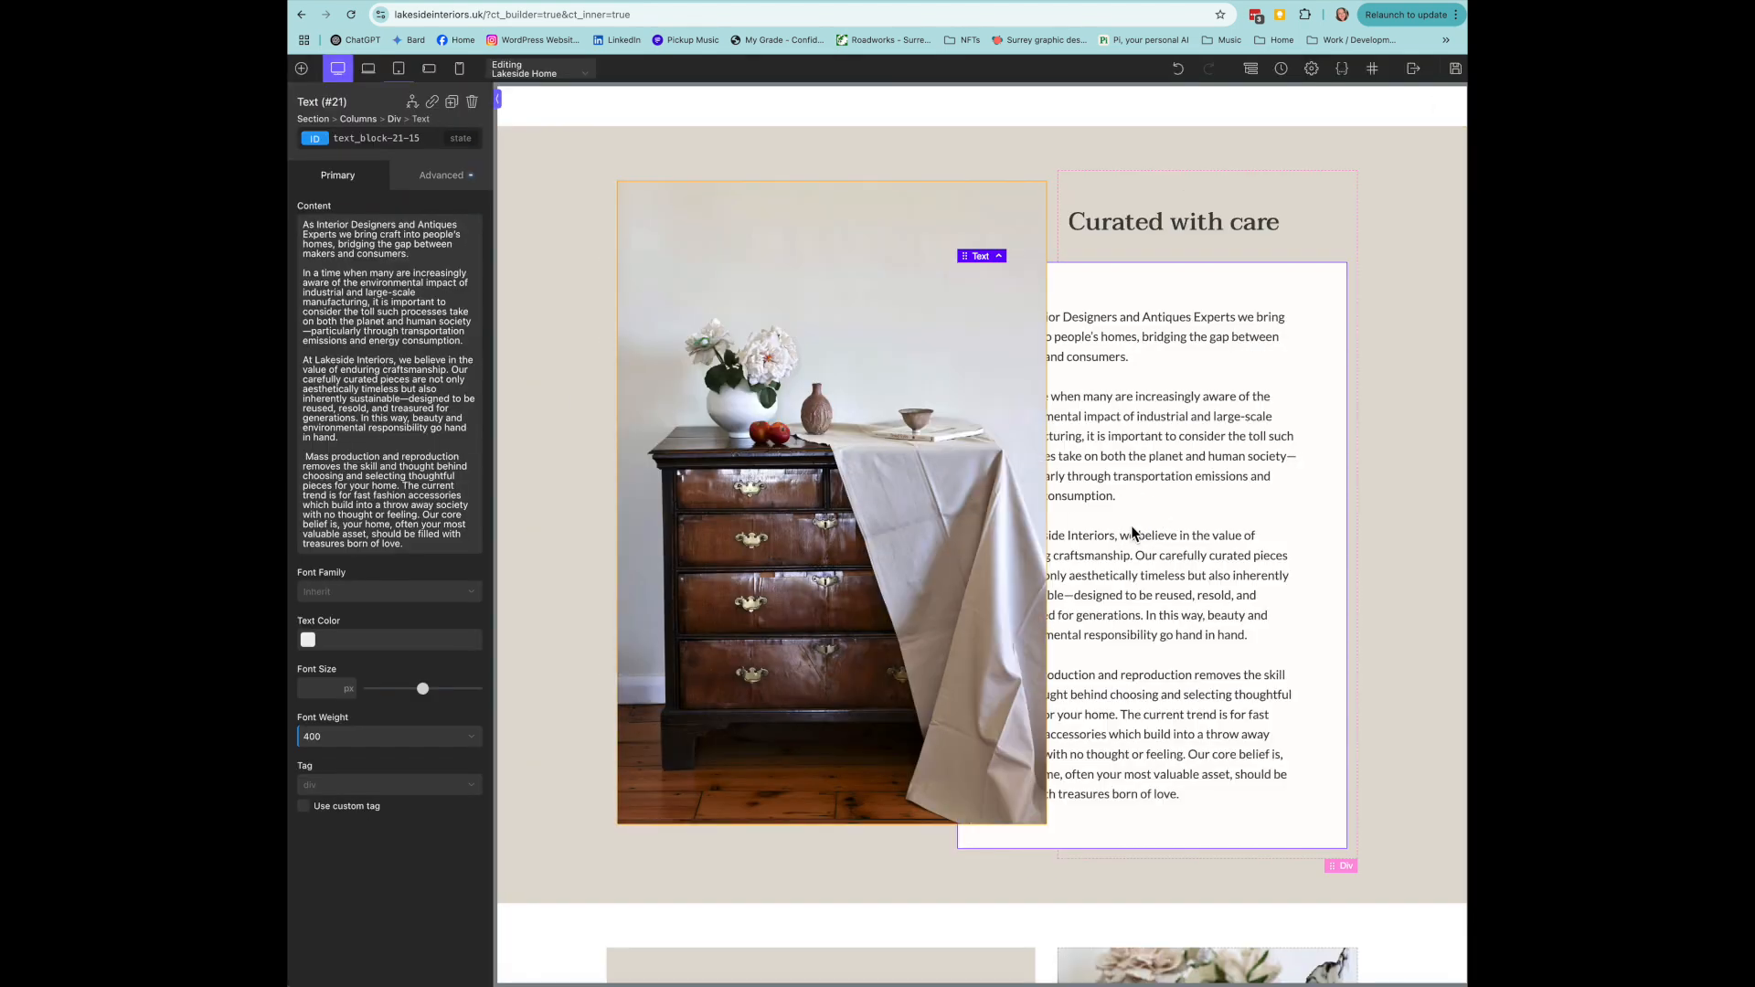
click(1166, 229)
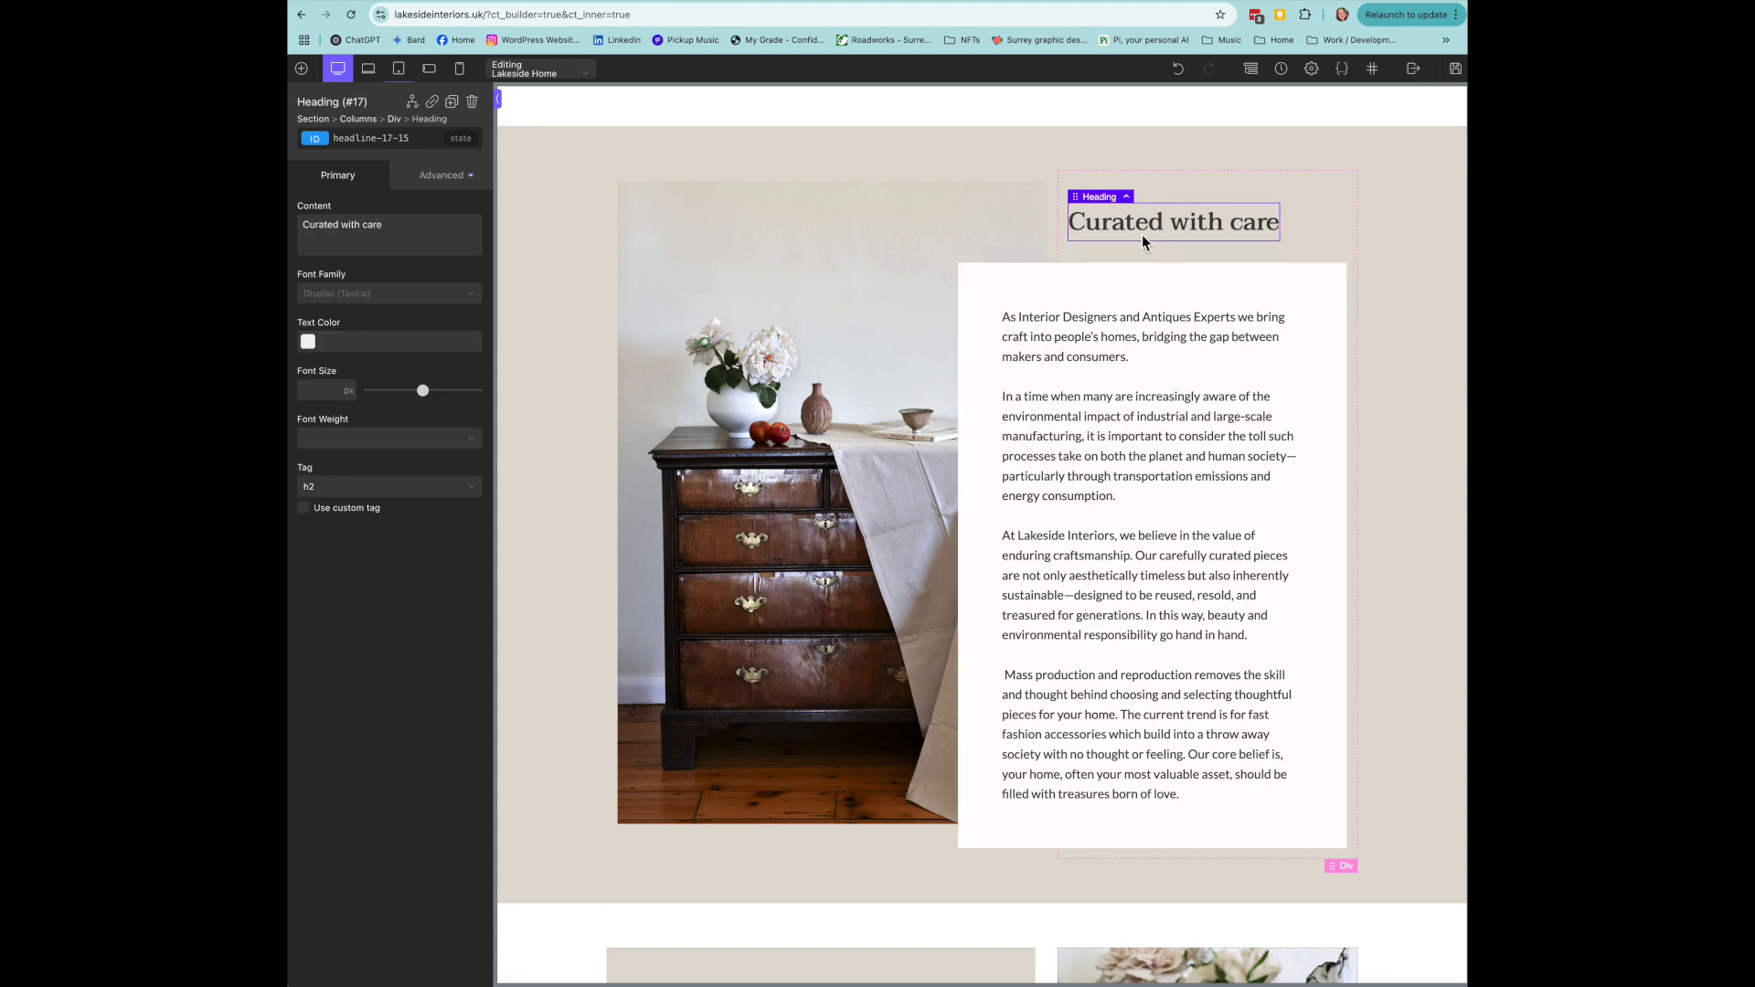
scroll(1039, 519, down, 3)
scroll(1038, 527, down, 8)
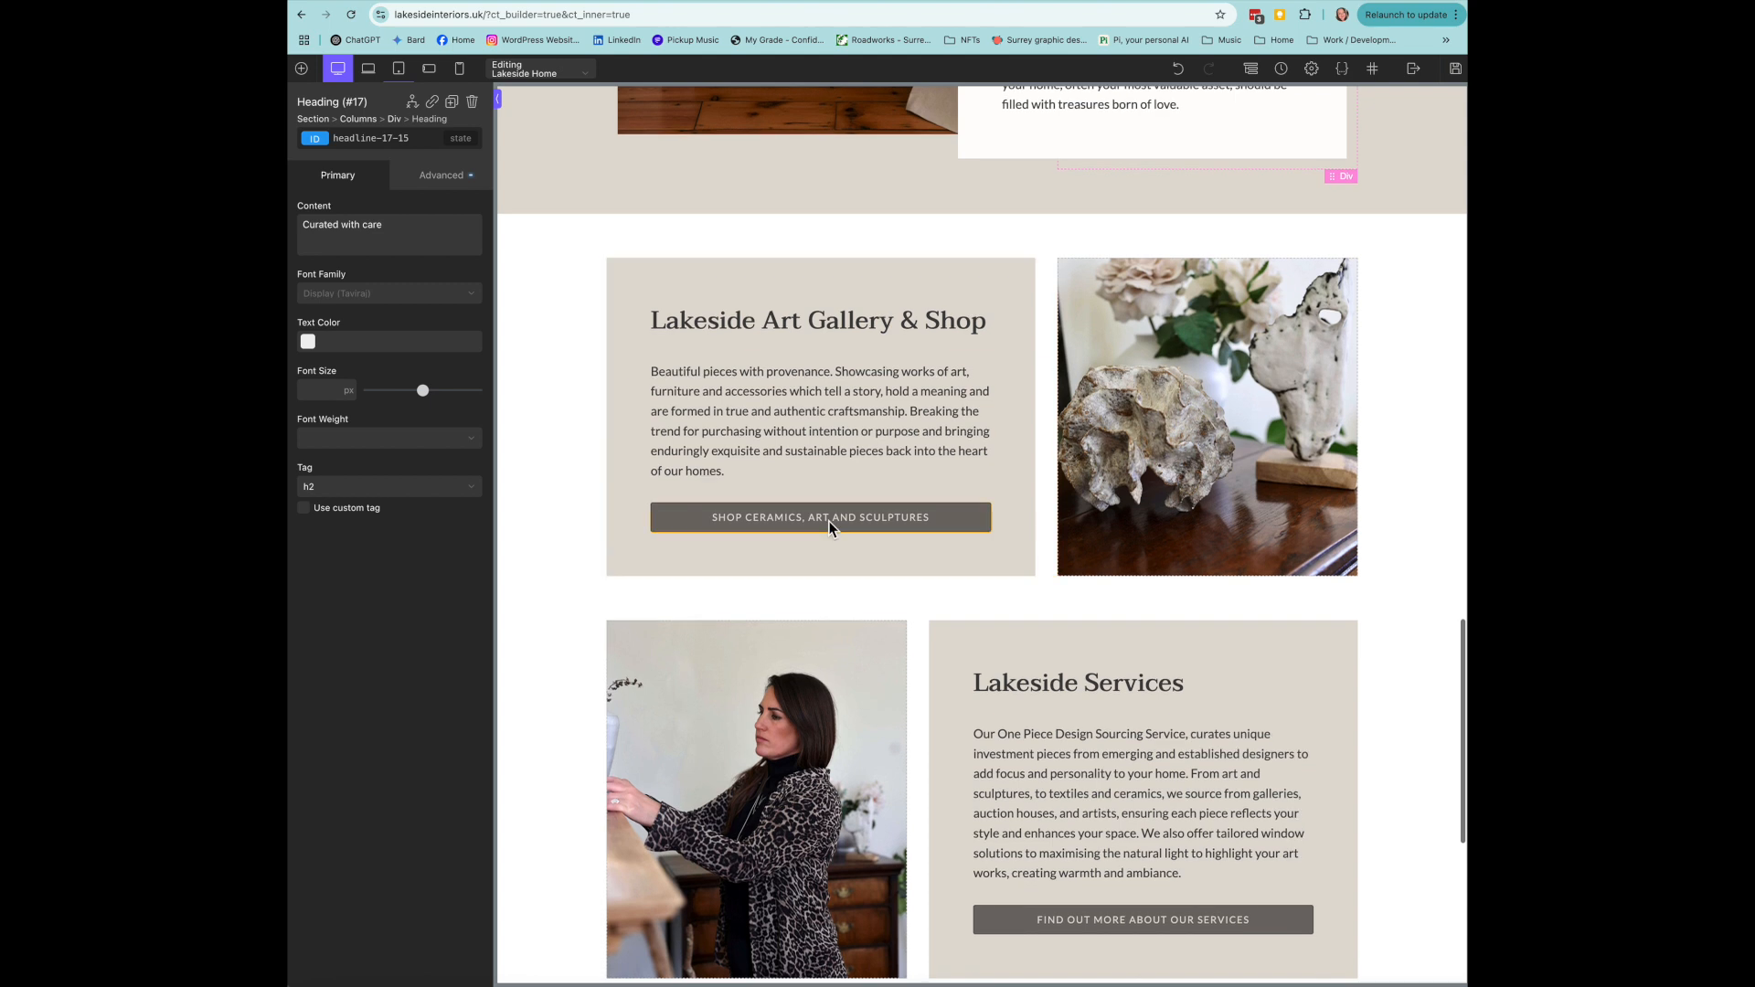
click(830, 521)
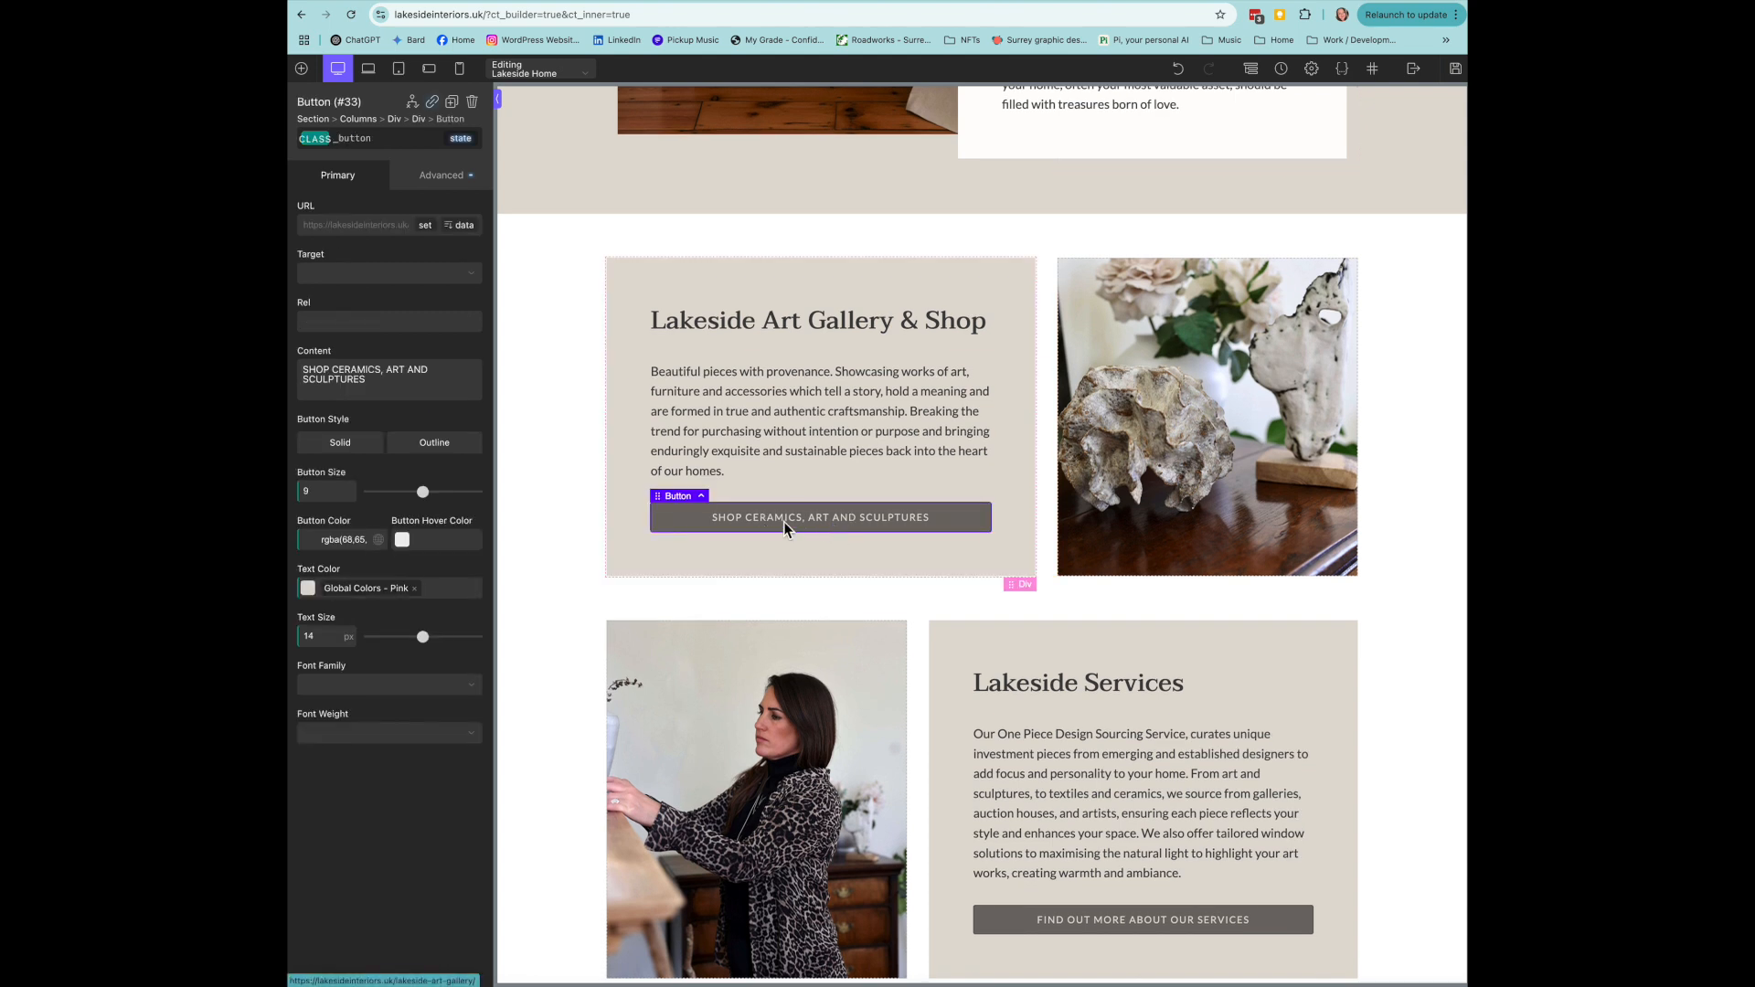
scroll(1070, 559, down, 8)
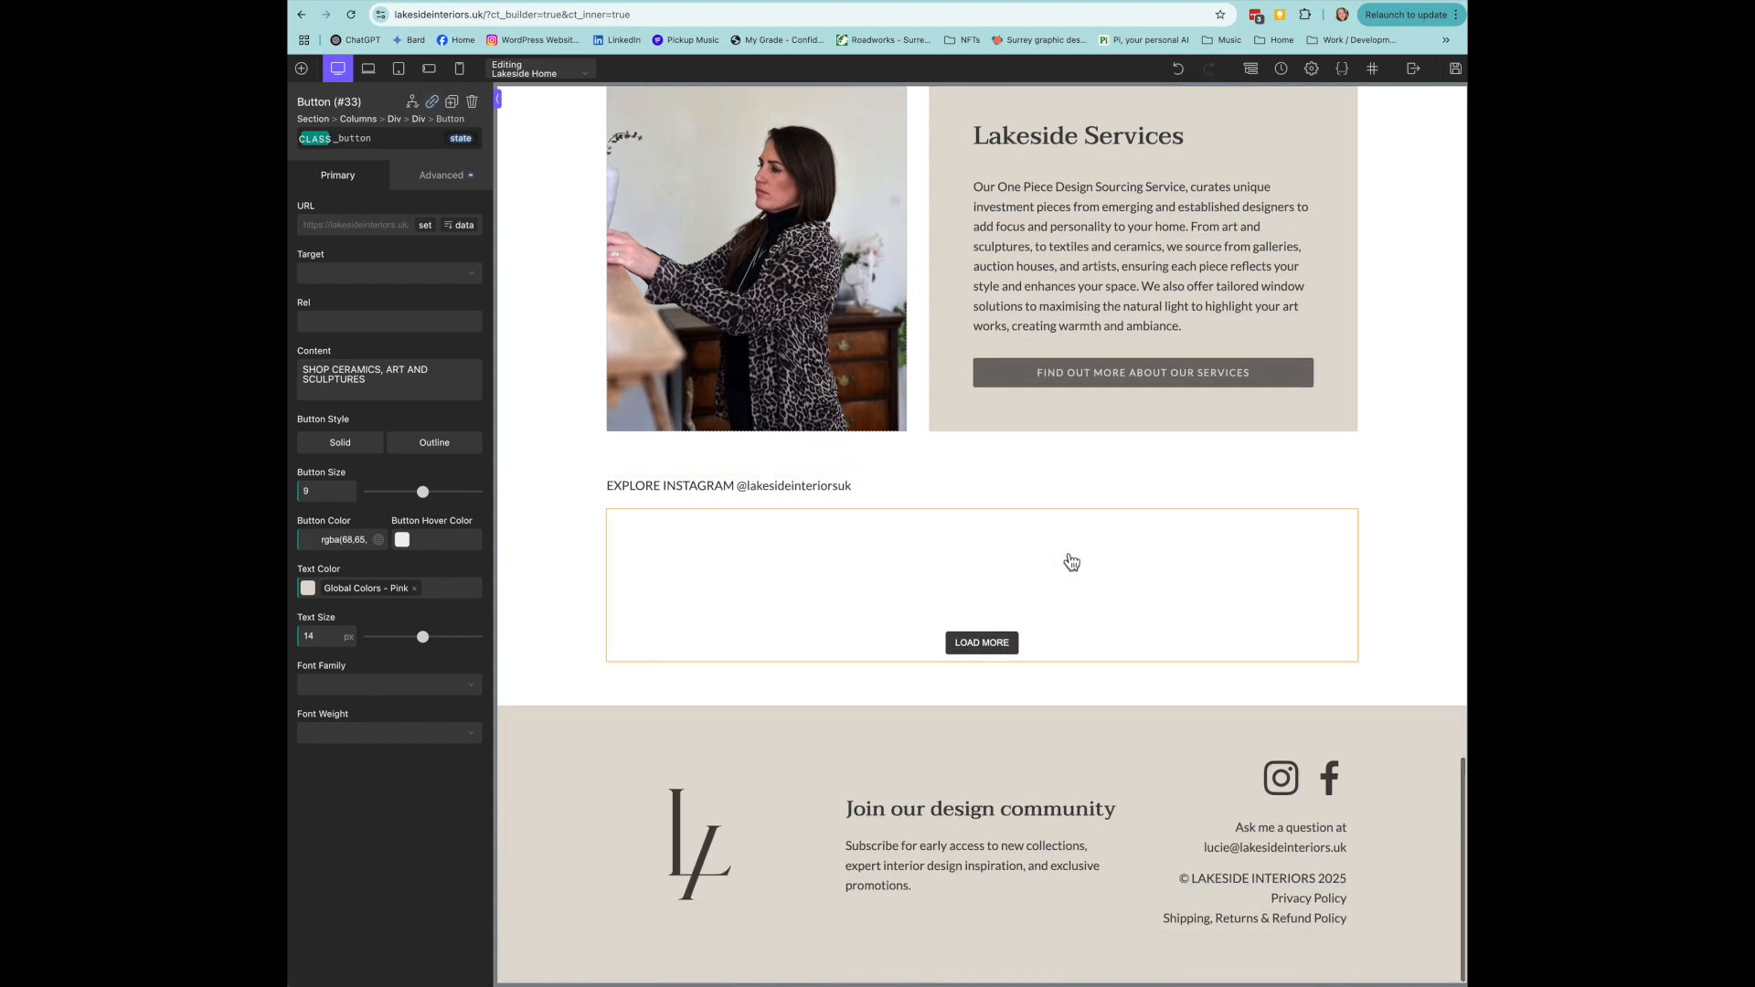
scroll(1071, 563, up, 20)
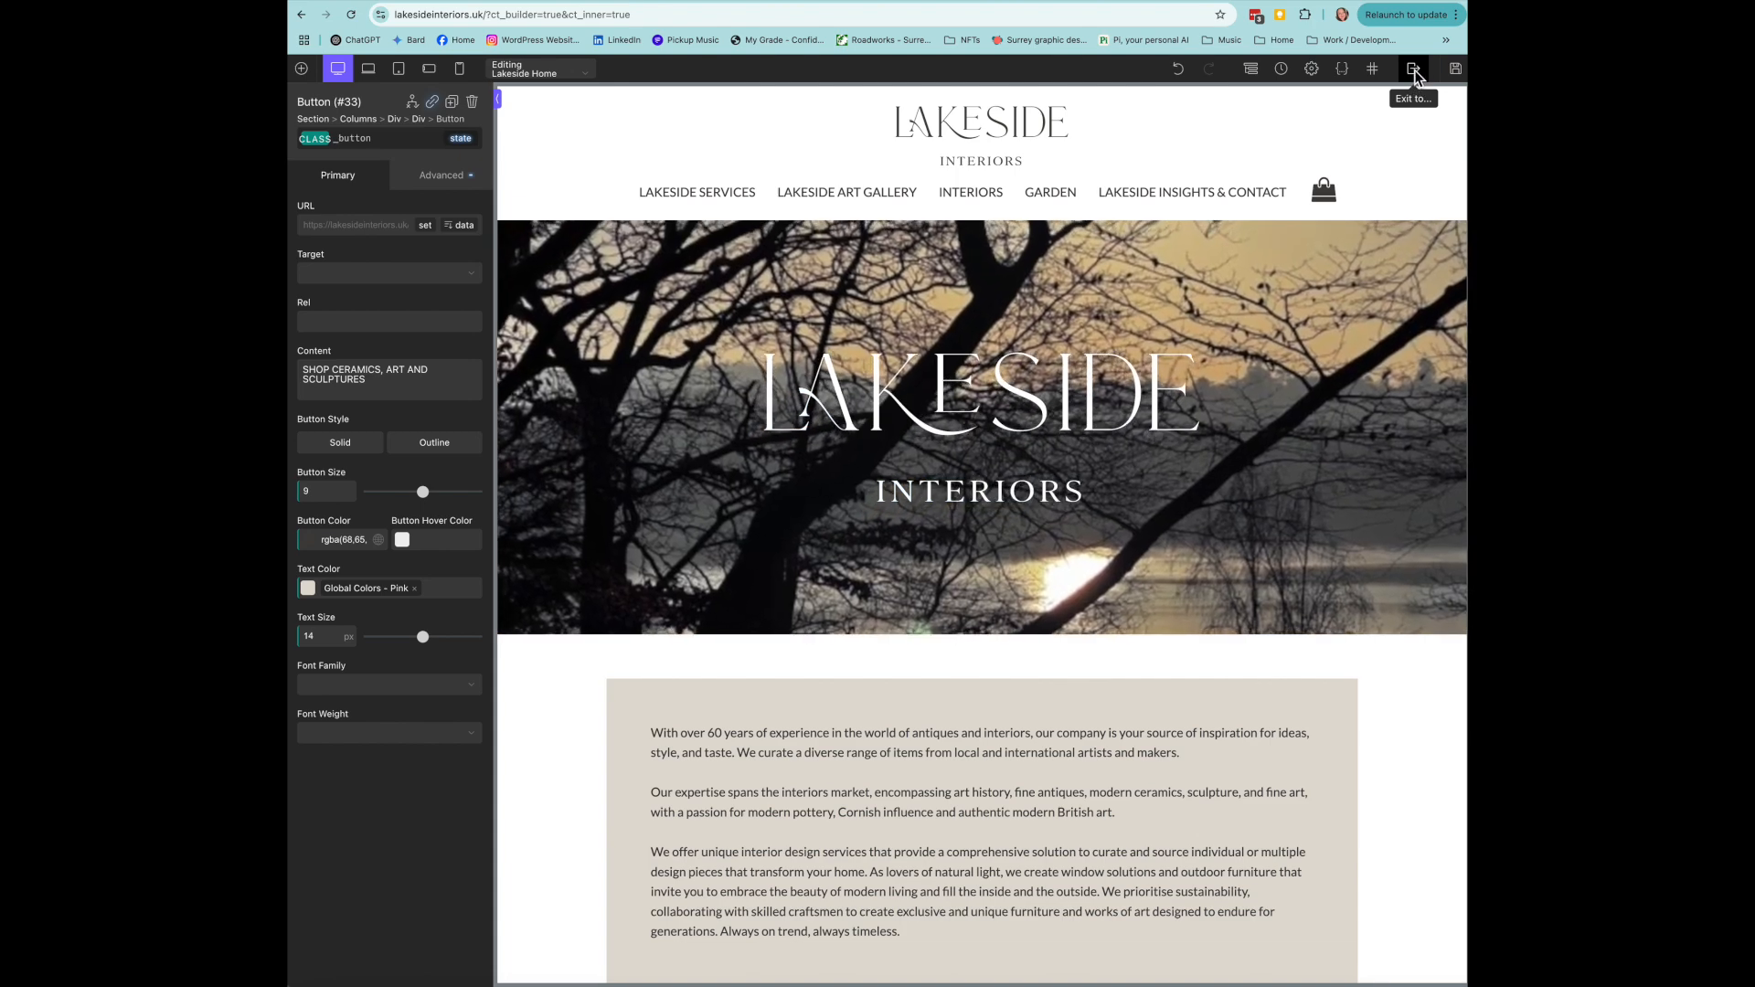
- Exit the builder to the live front end, confirming Leave despite unsaved changes
click(1415, 72)
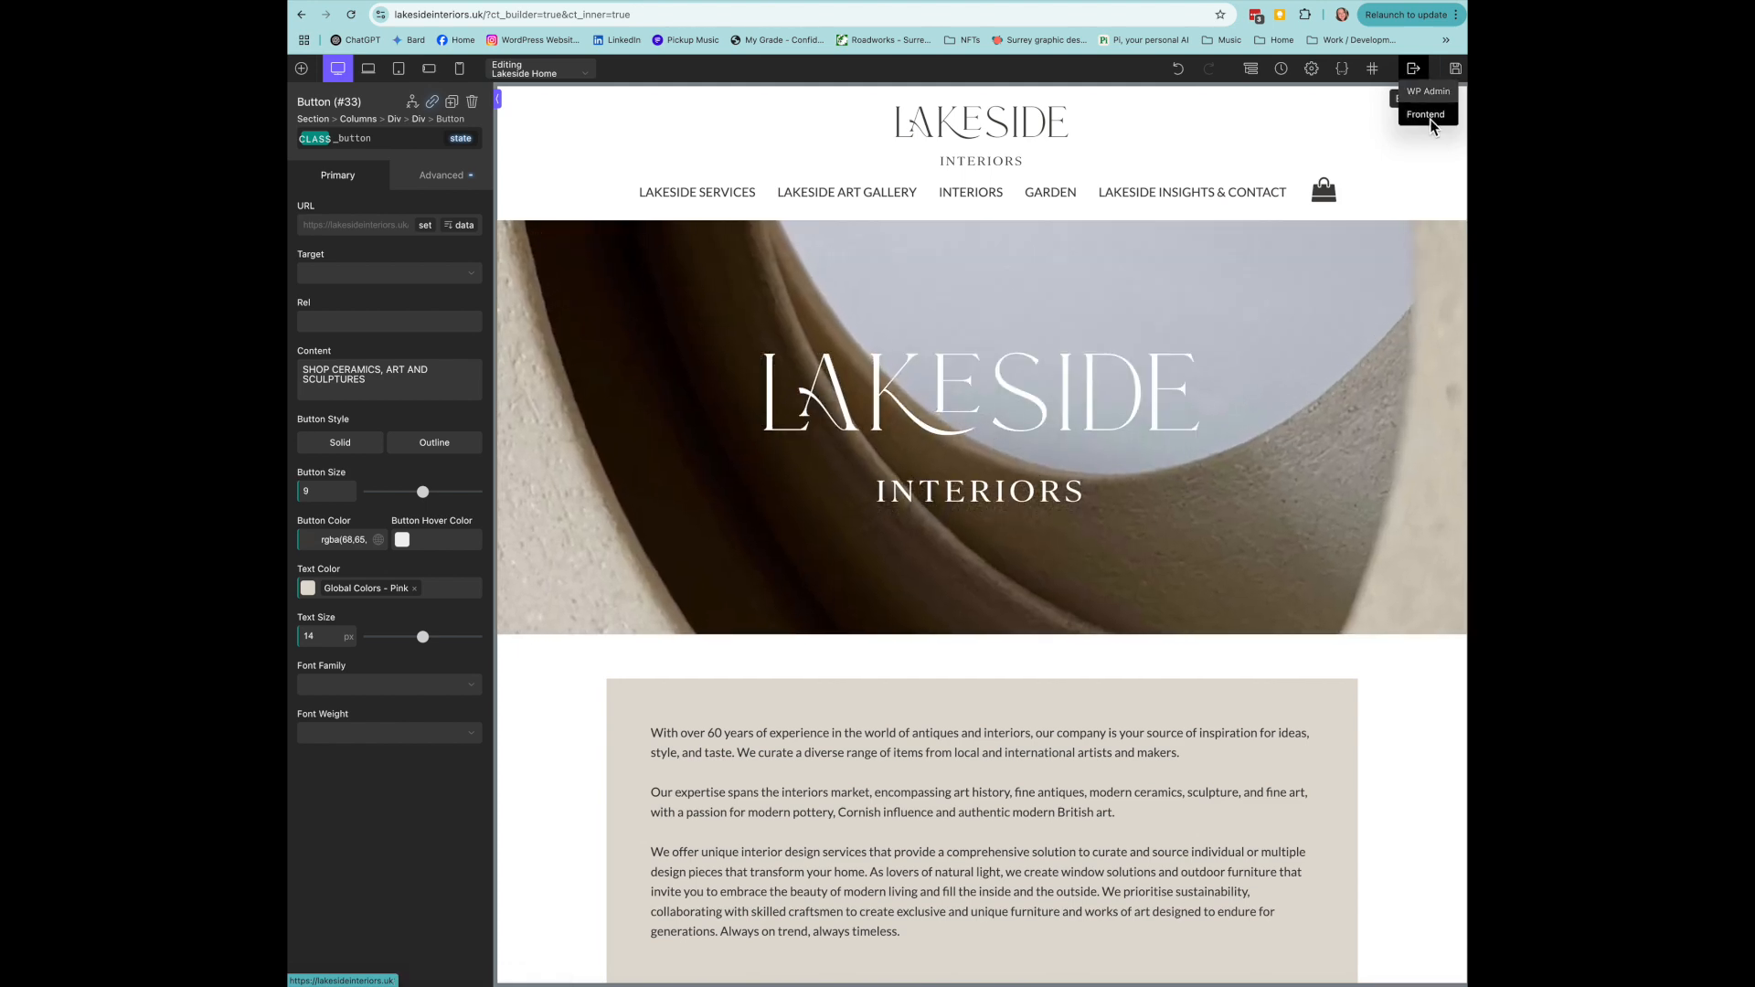
click(1430, 118)
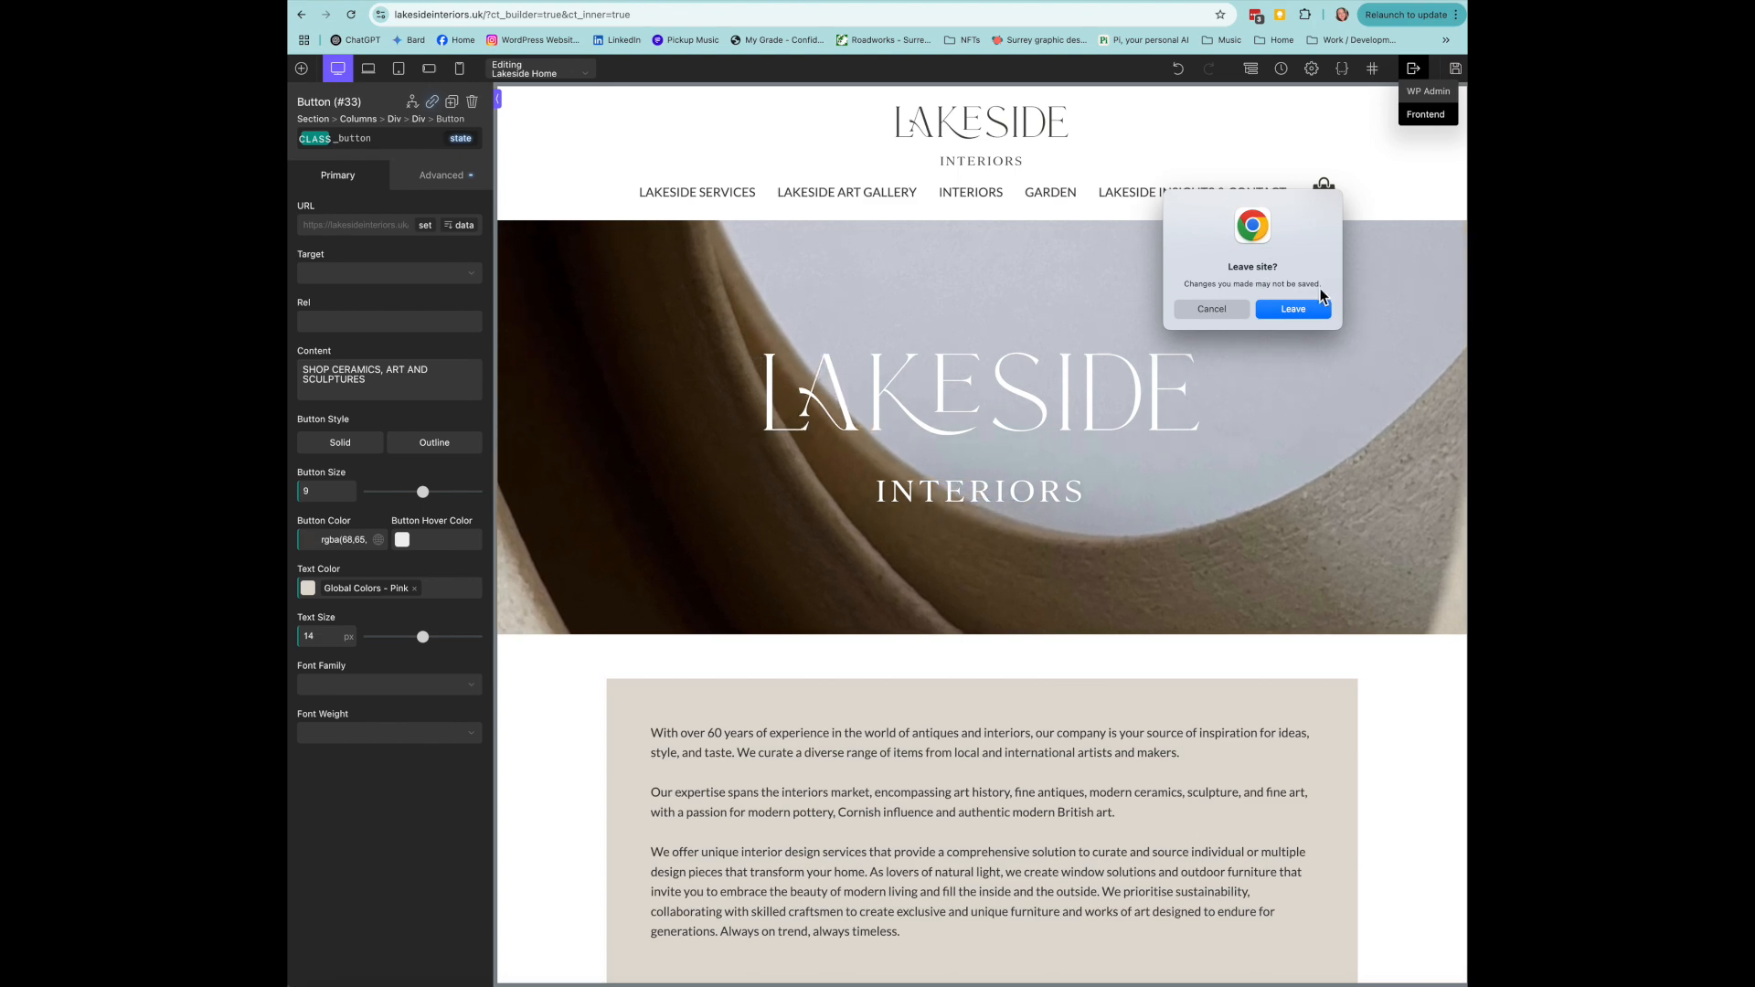
click(1293, 309)
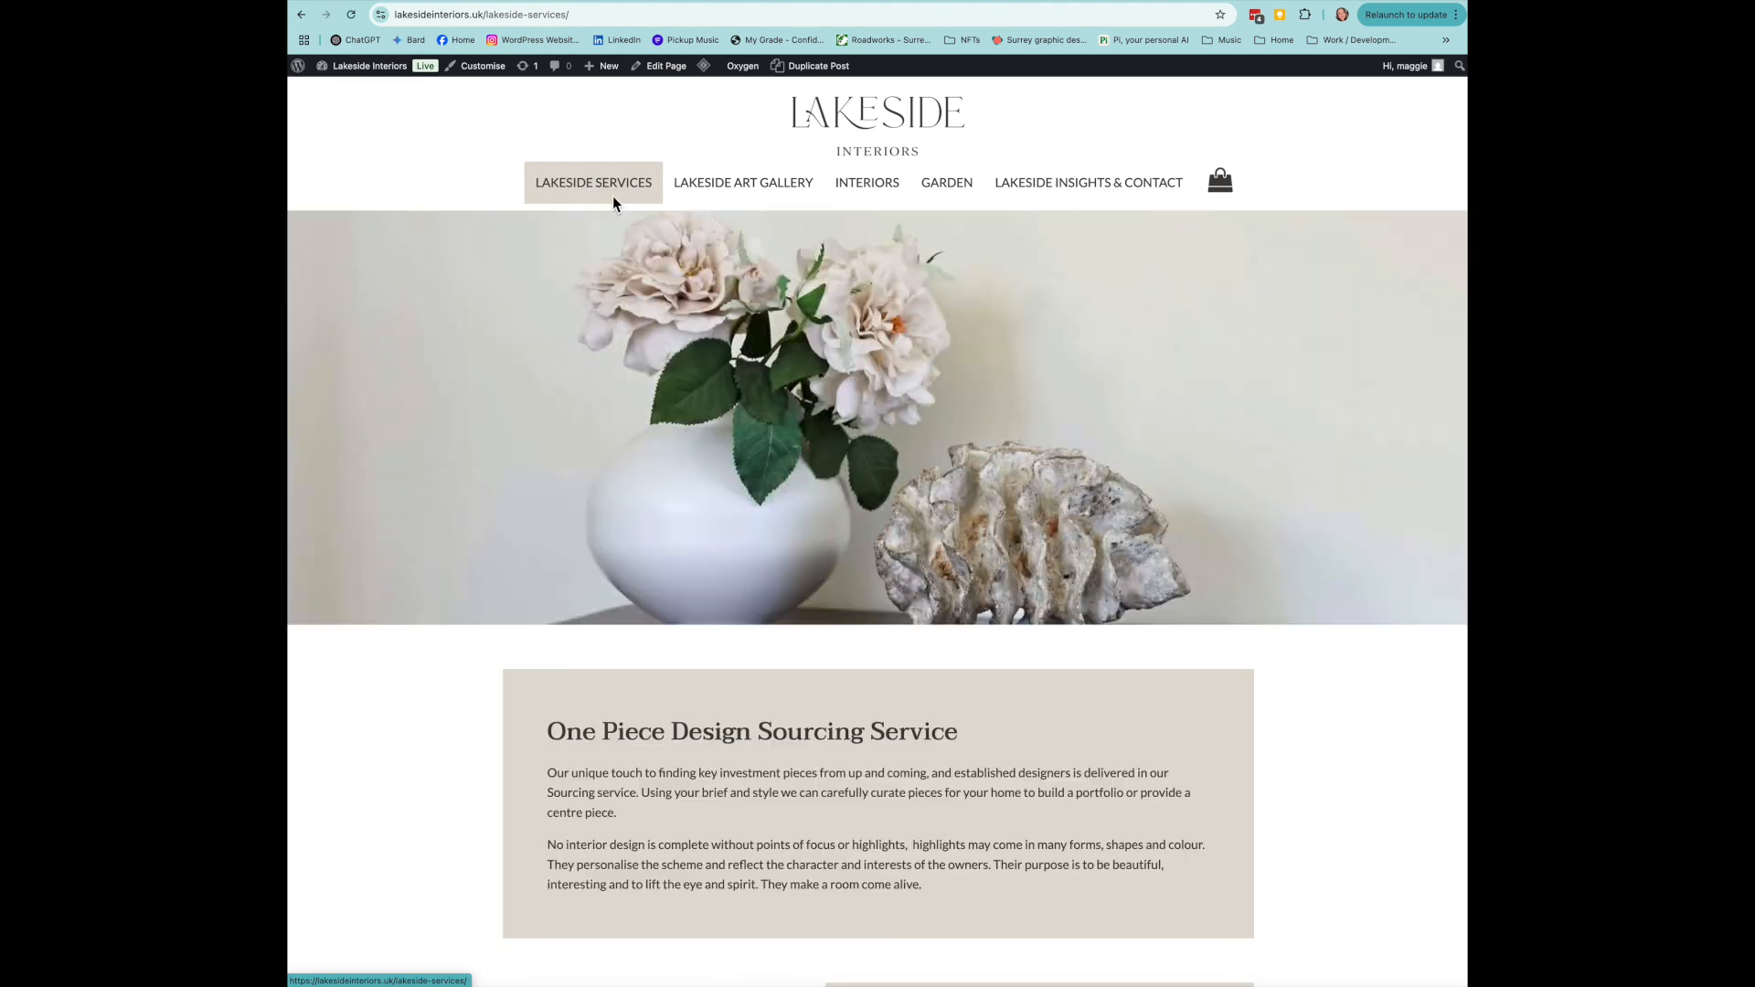
- Open Lakeside Services in Oxygen and select the One Piece Design Sourcing Service text blocks
scroll(617, 196, down, 7)
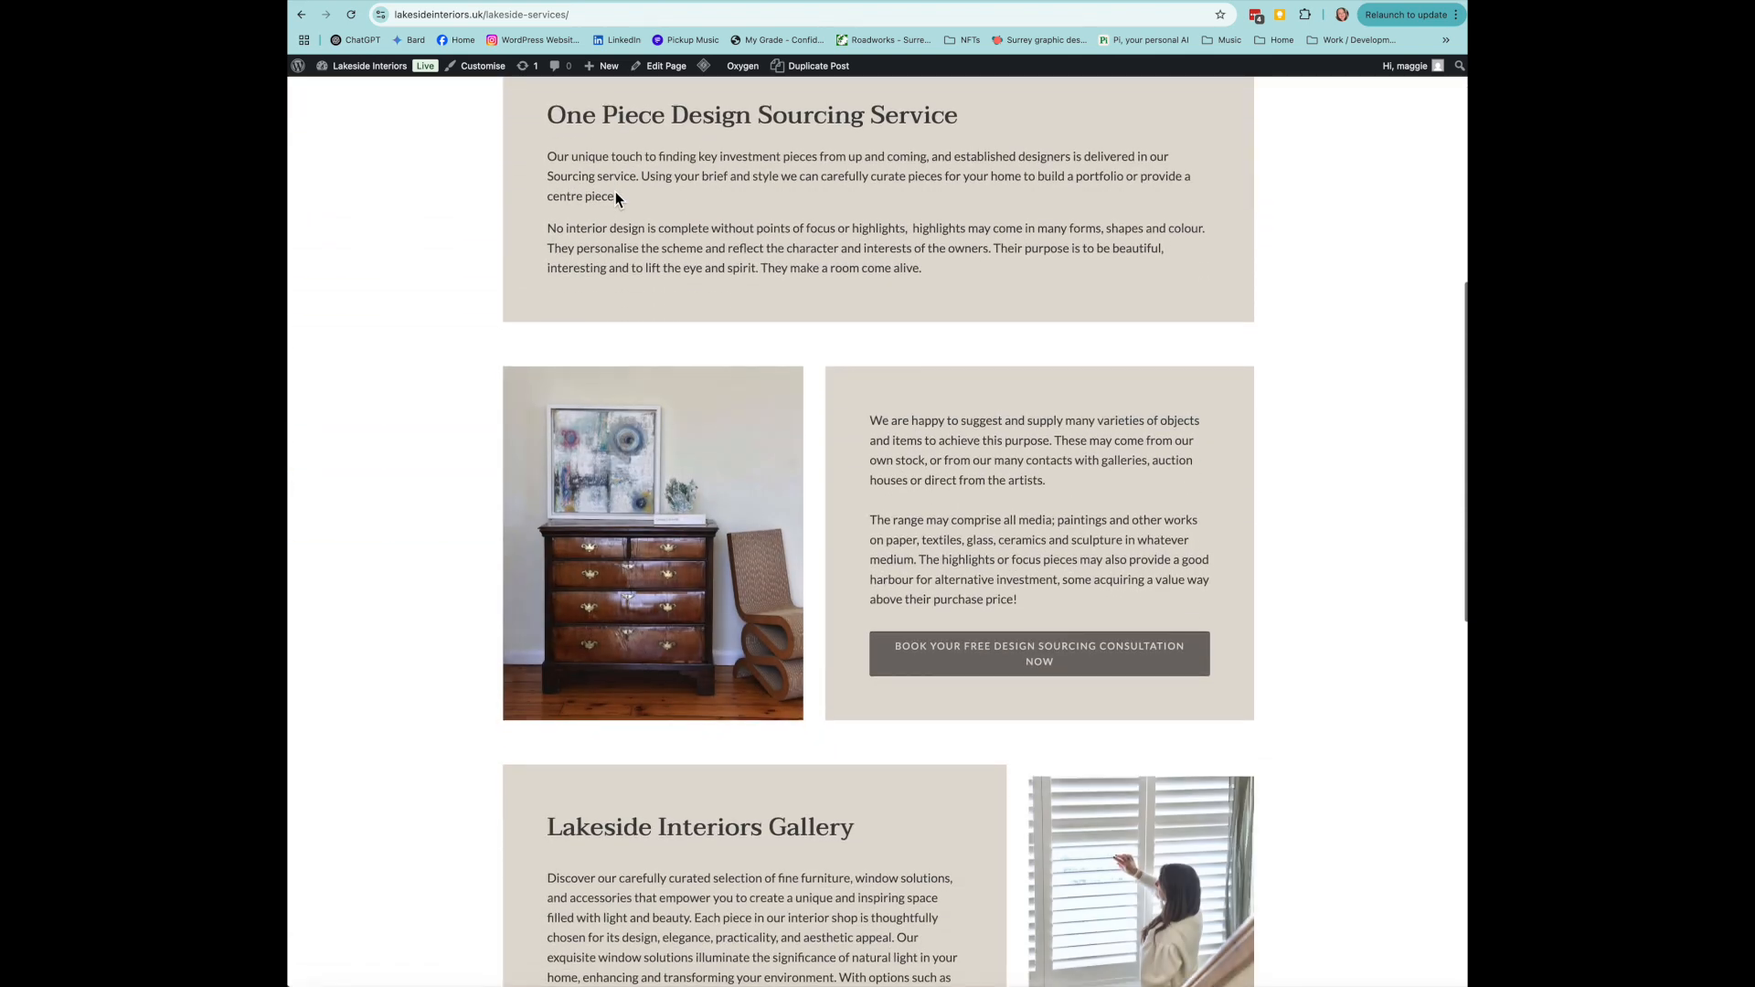
scroll(616, 194, up, 6)
scroll(617, 194, up, 1)
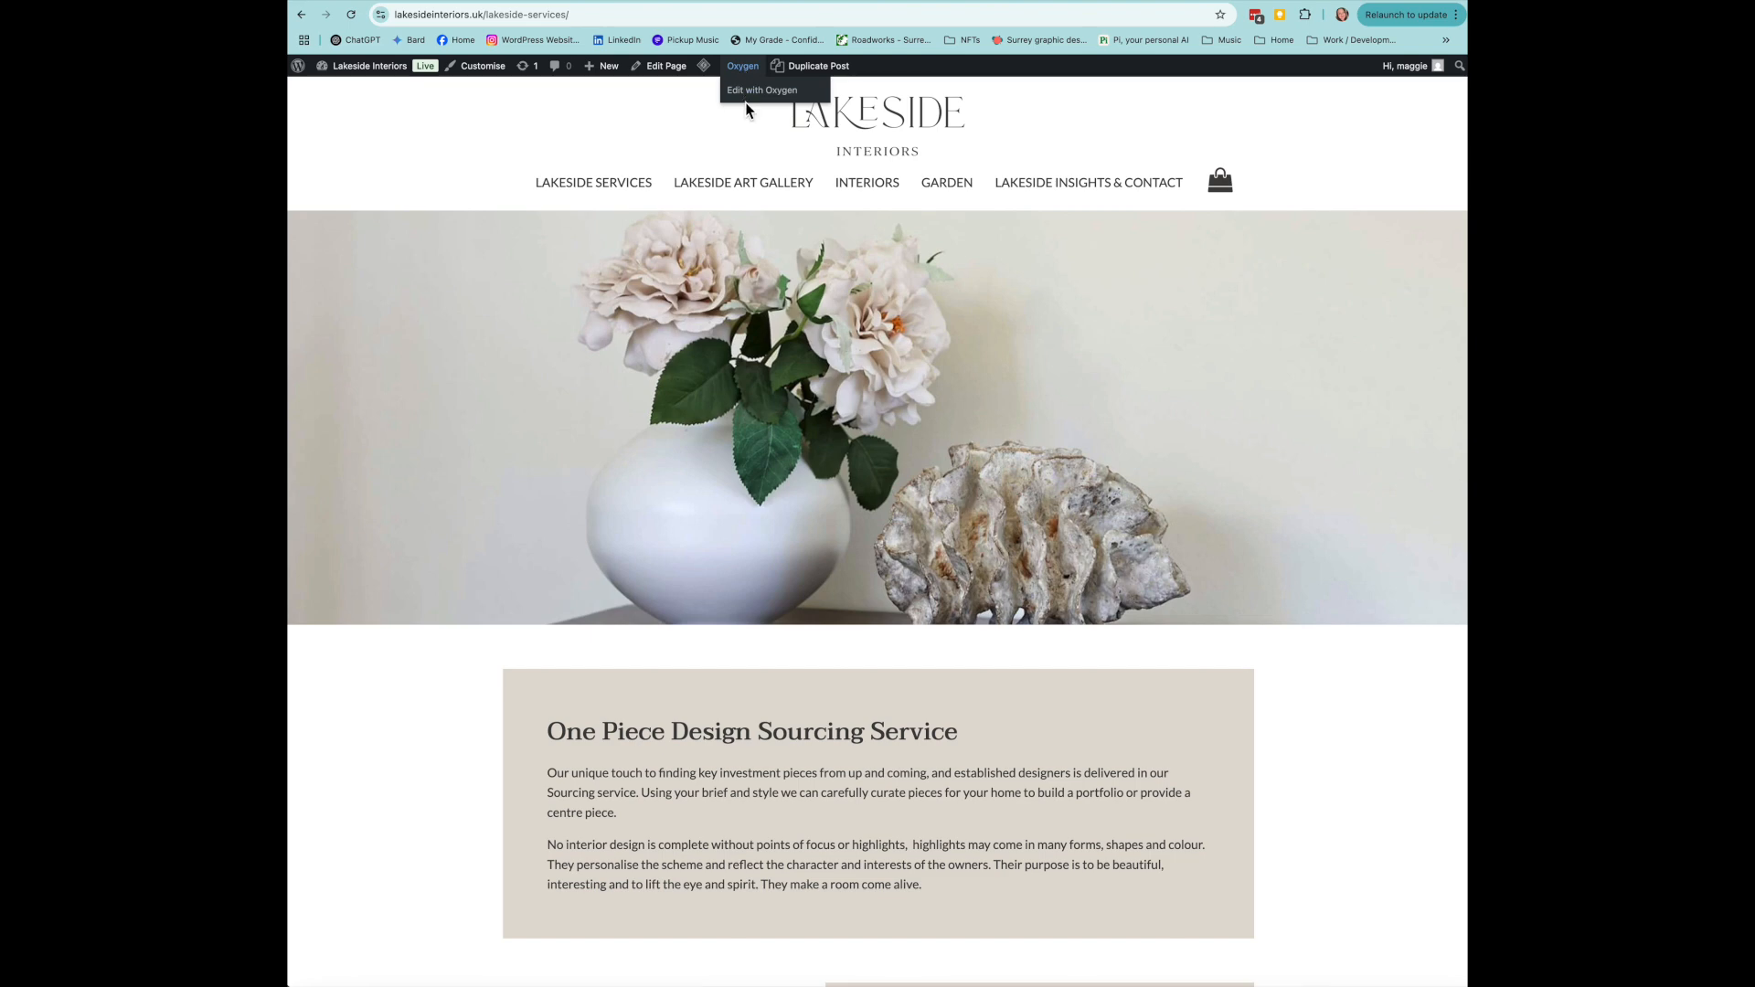
click(748, 95)
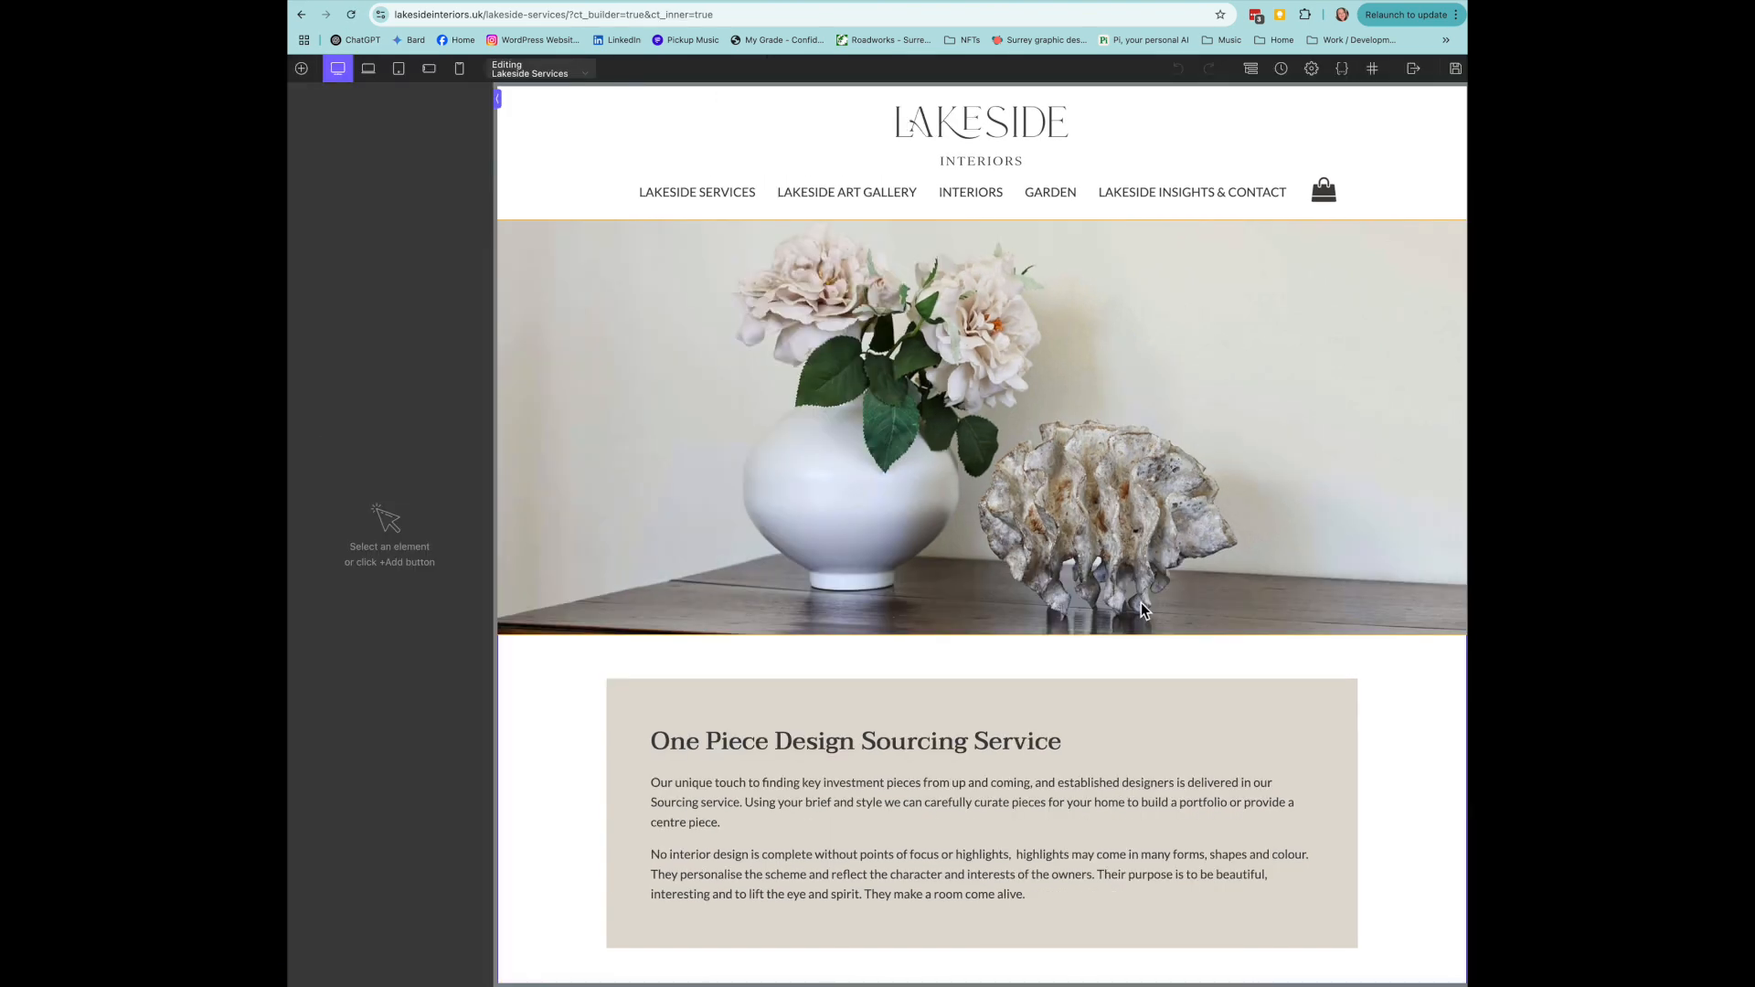
scroll(1141, 602, down, 5)
click(925, 558)
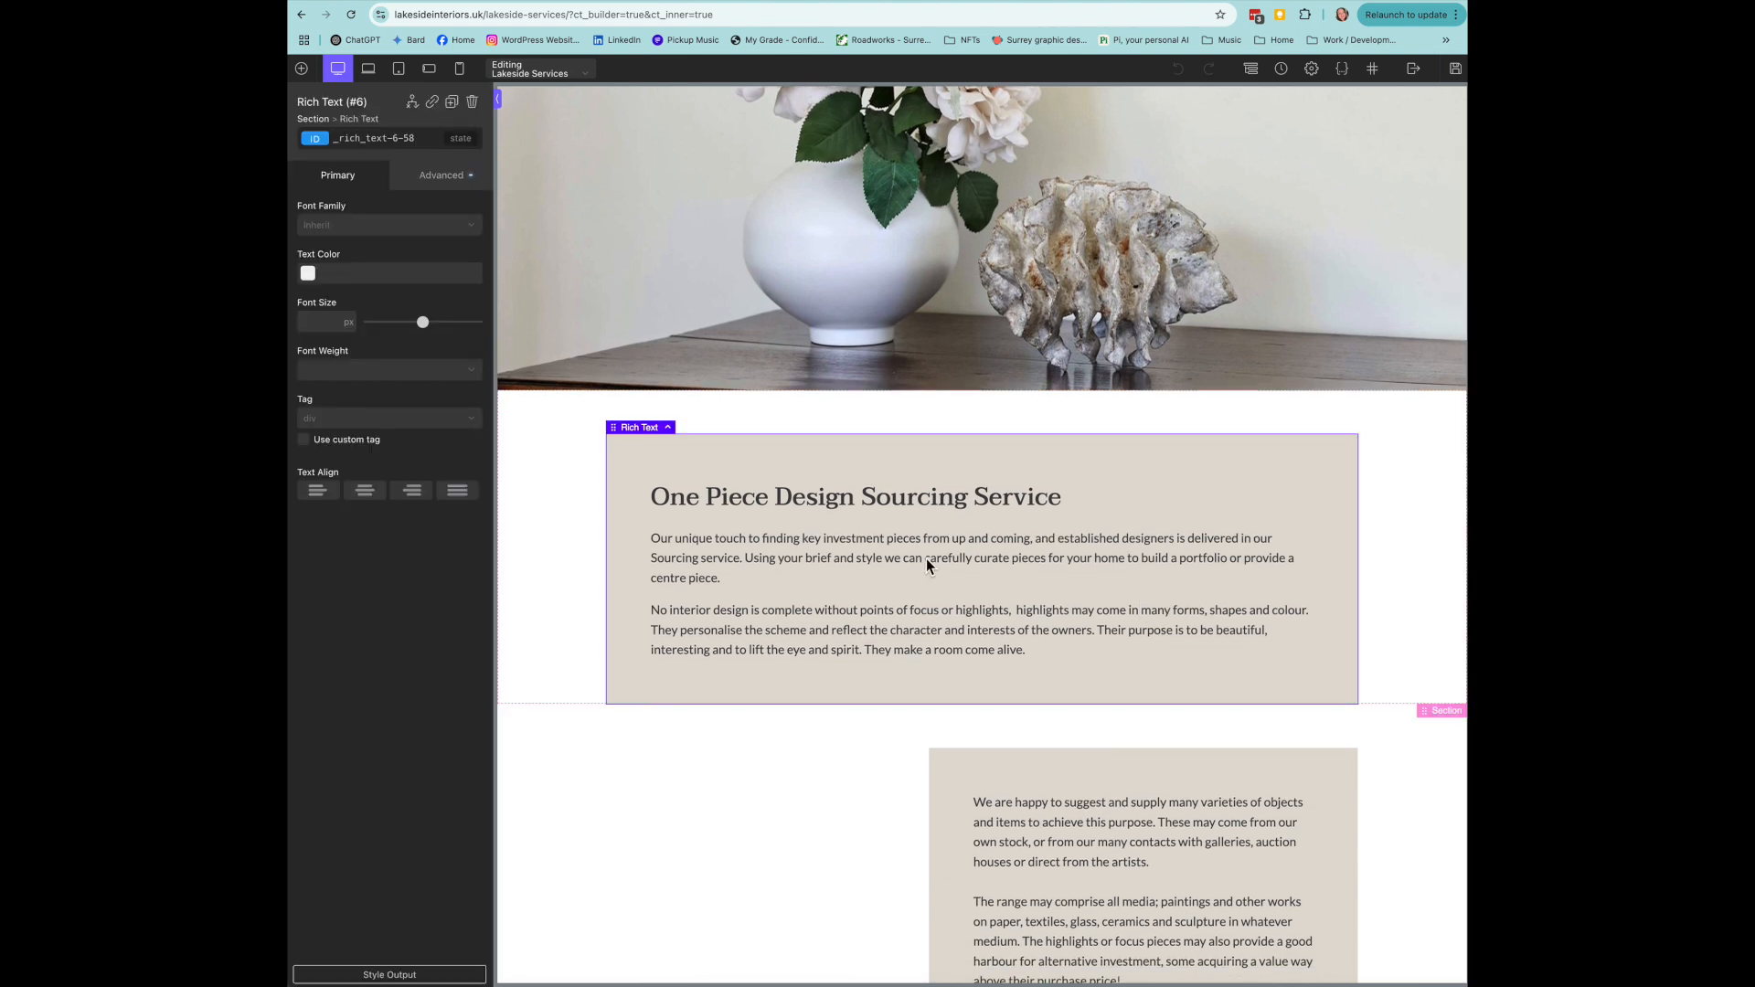
click(1102, 856)
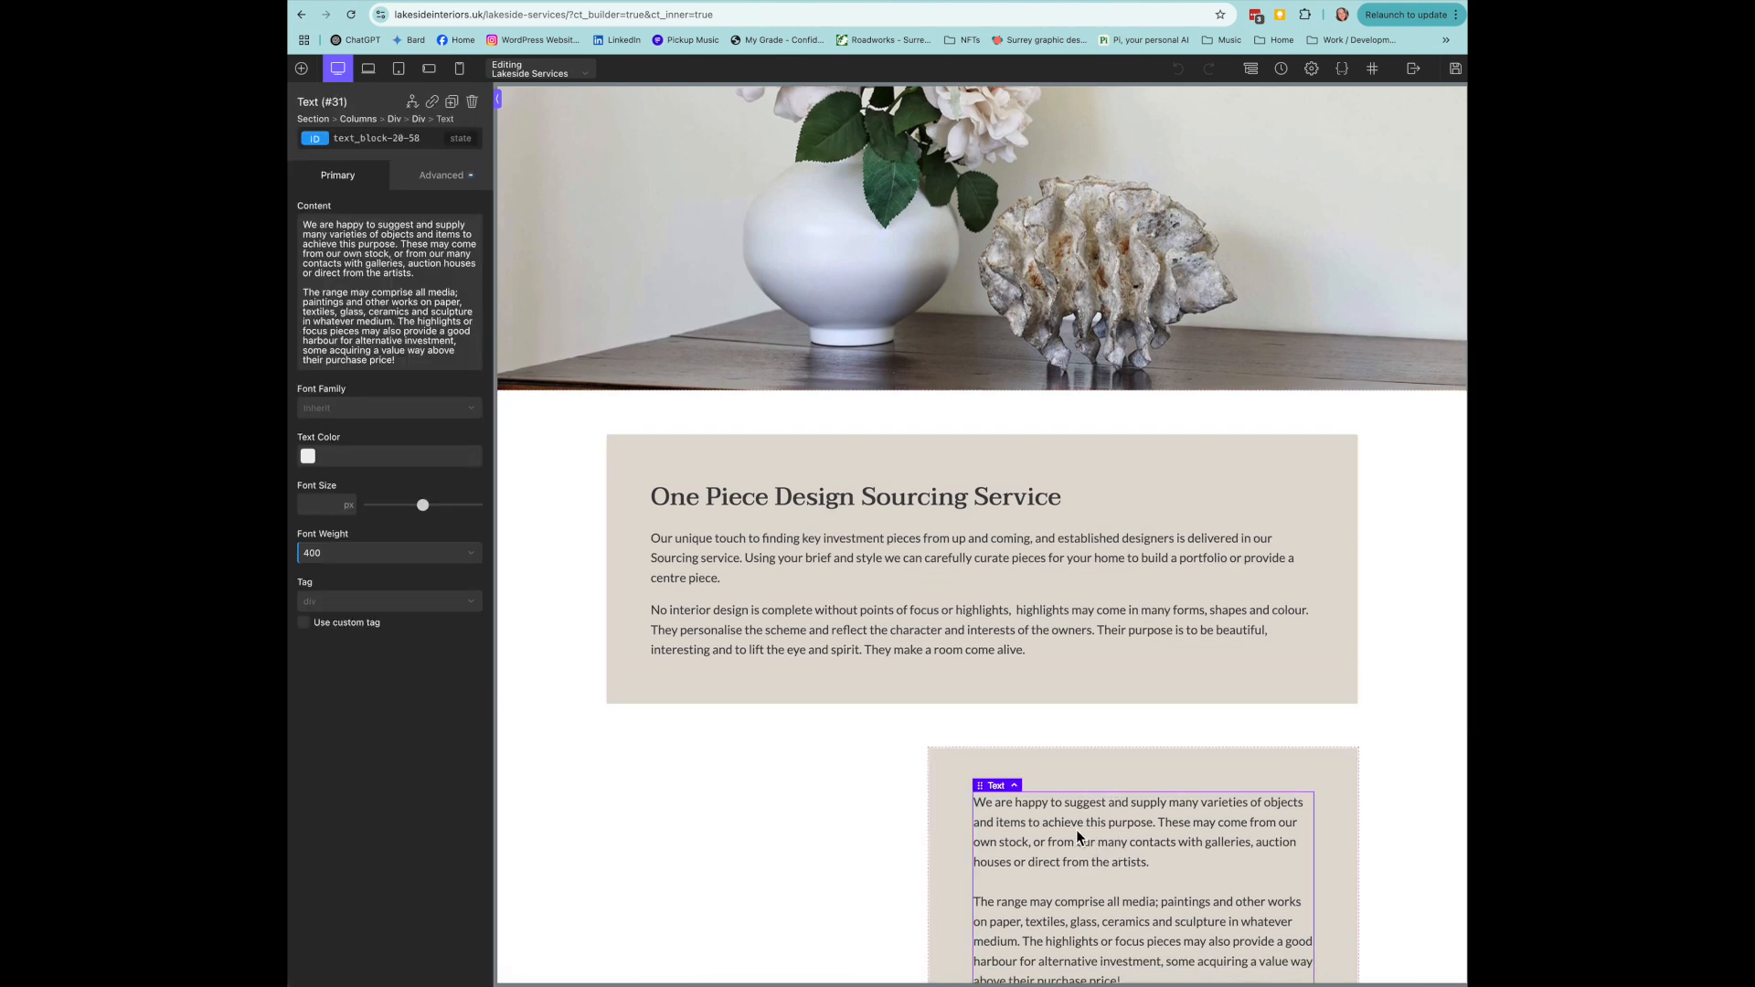
click(925, 593)
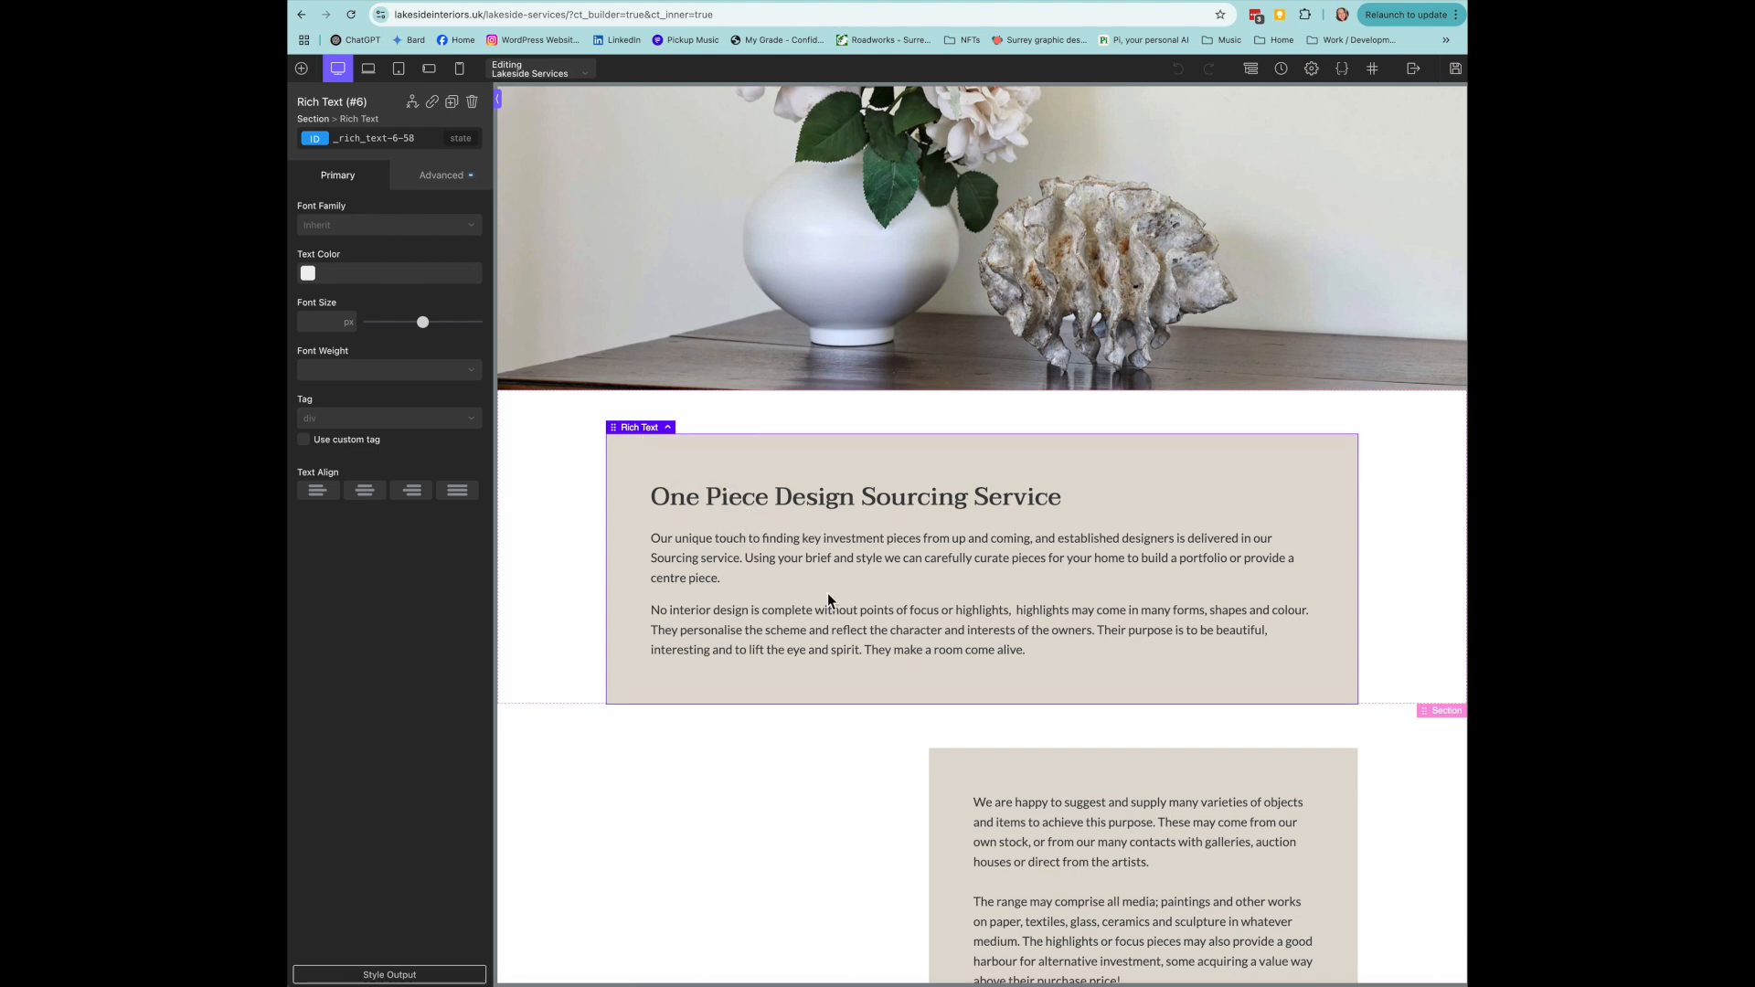
double_click(934, 559)
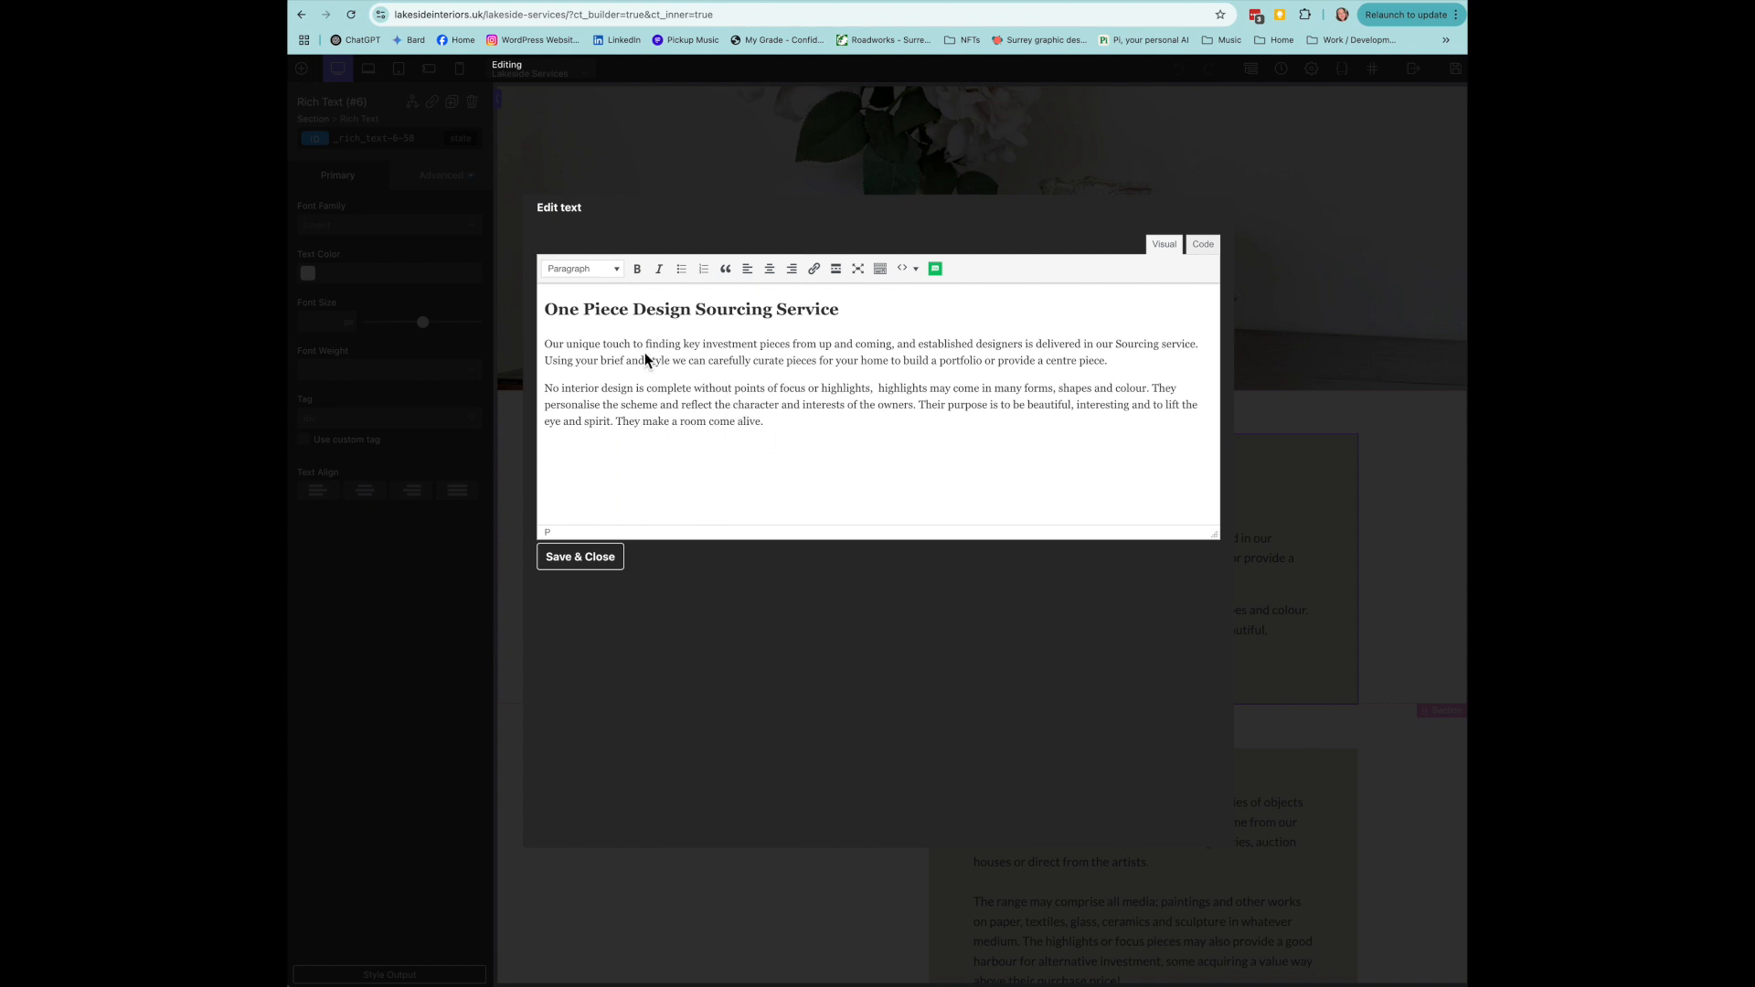
drag(668, 345, 774, 374)
click(596, 559)
scroll(983, 768, down, 5)
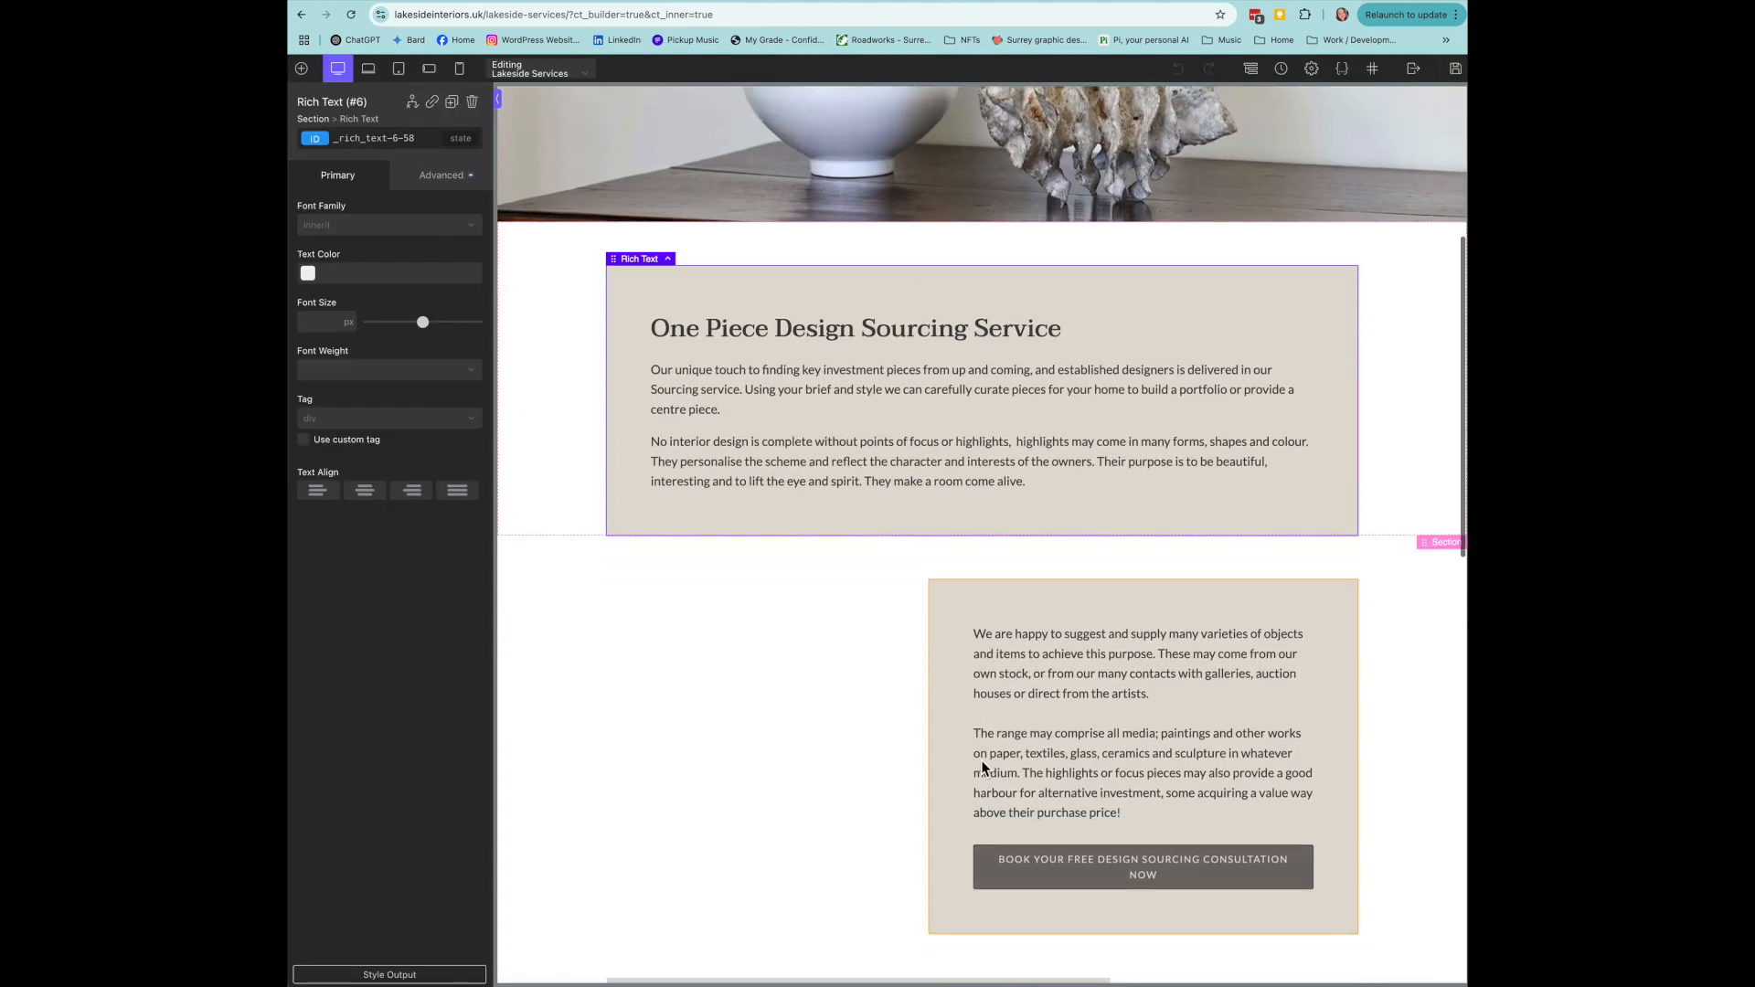
scroll(980, 765, up, 8)
click(600, 294)
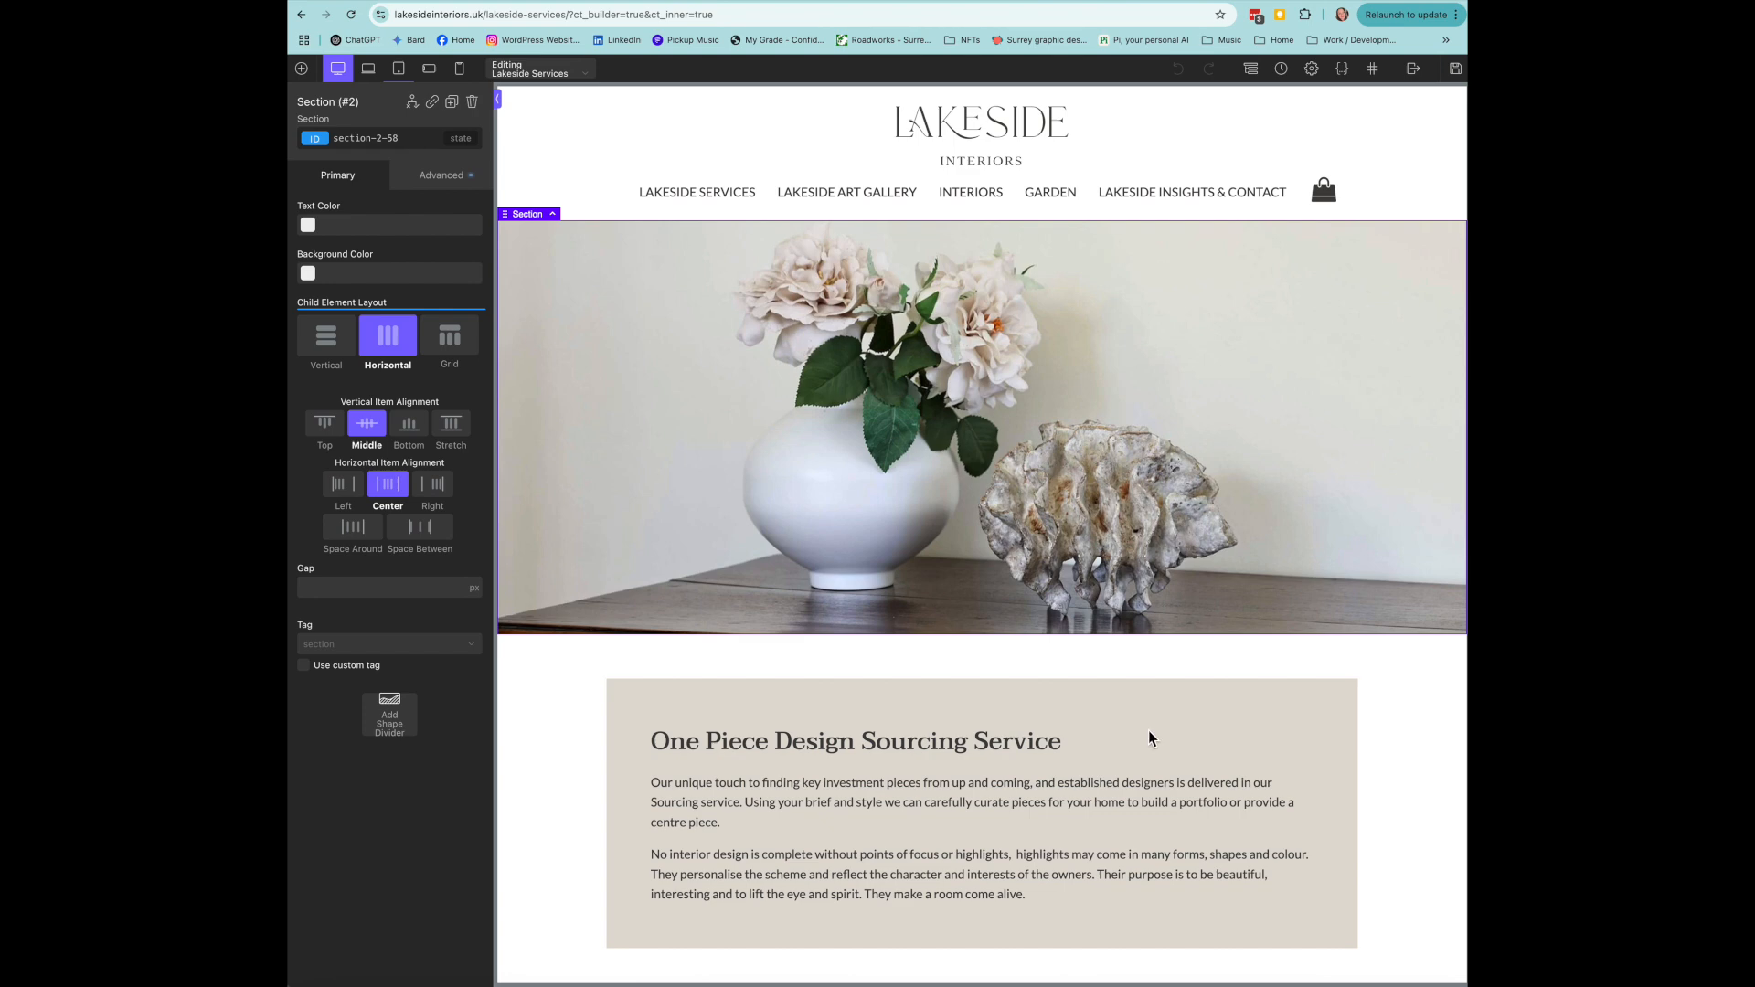
- Set the Services hero section's background image to the curtained-window photo, then exit to Frontend
click(440, 177)
click(468, 223)
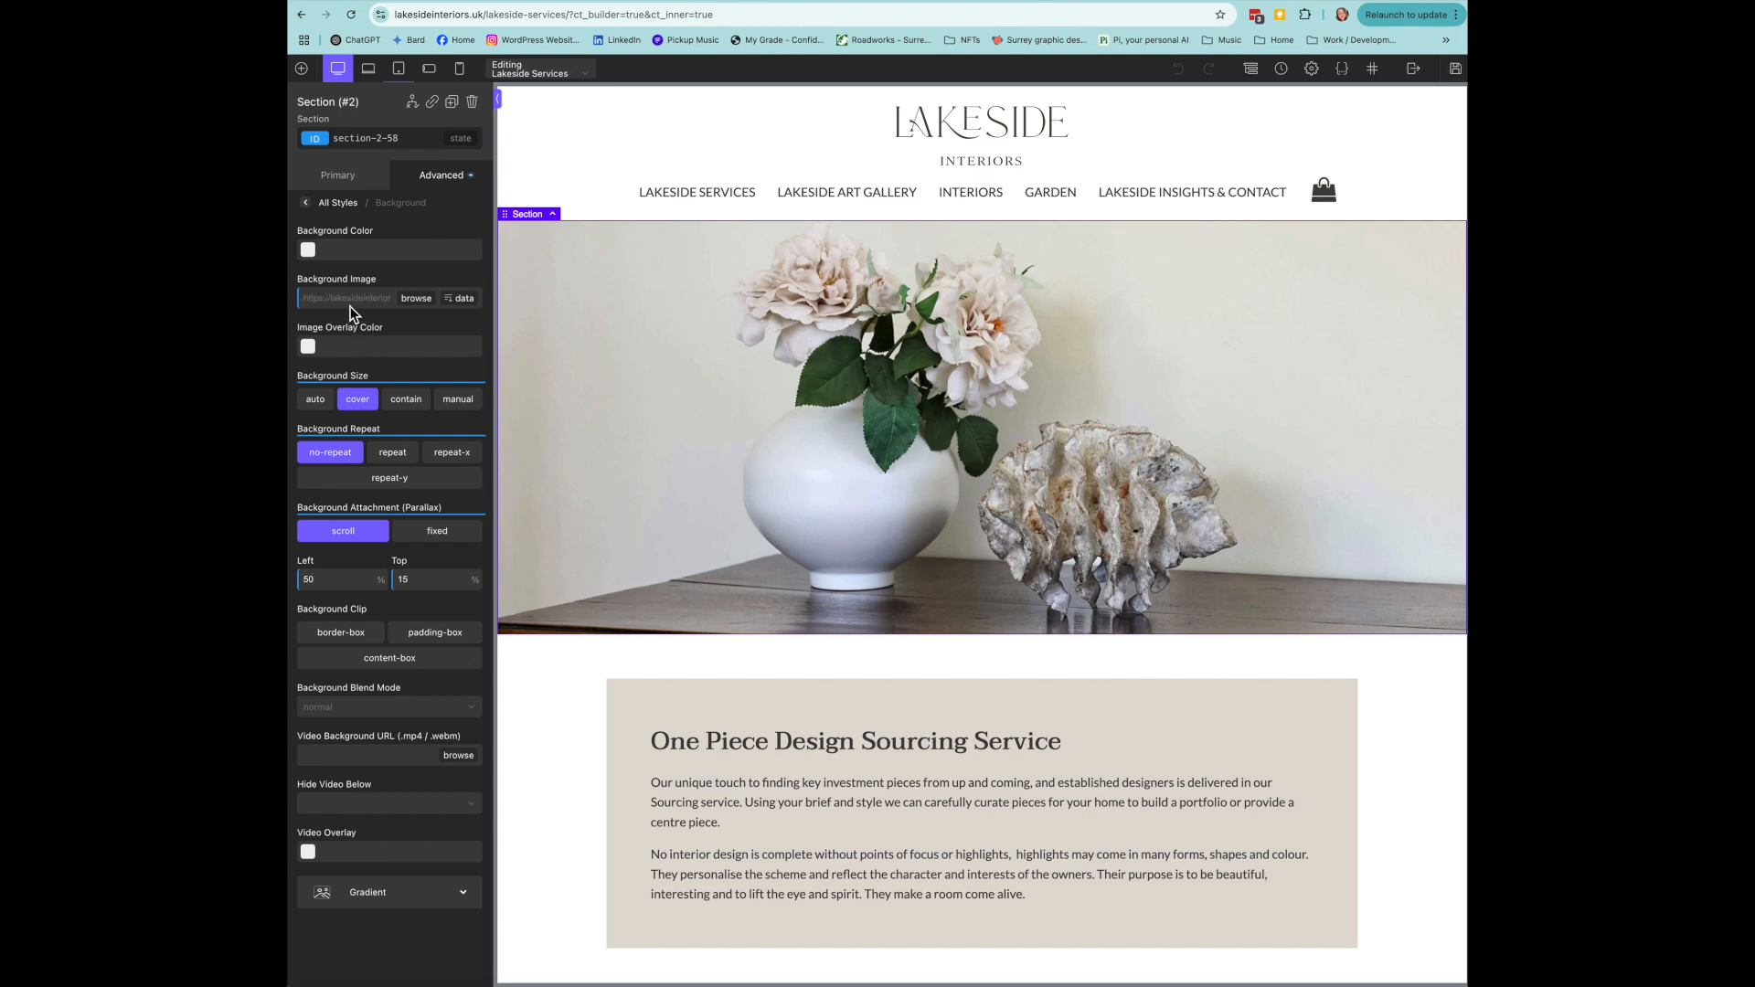
click(419, 302)
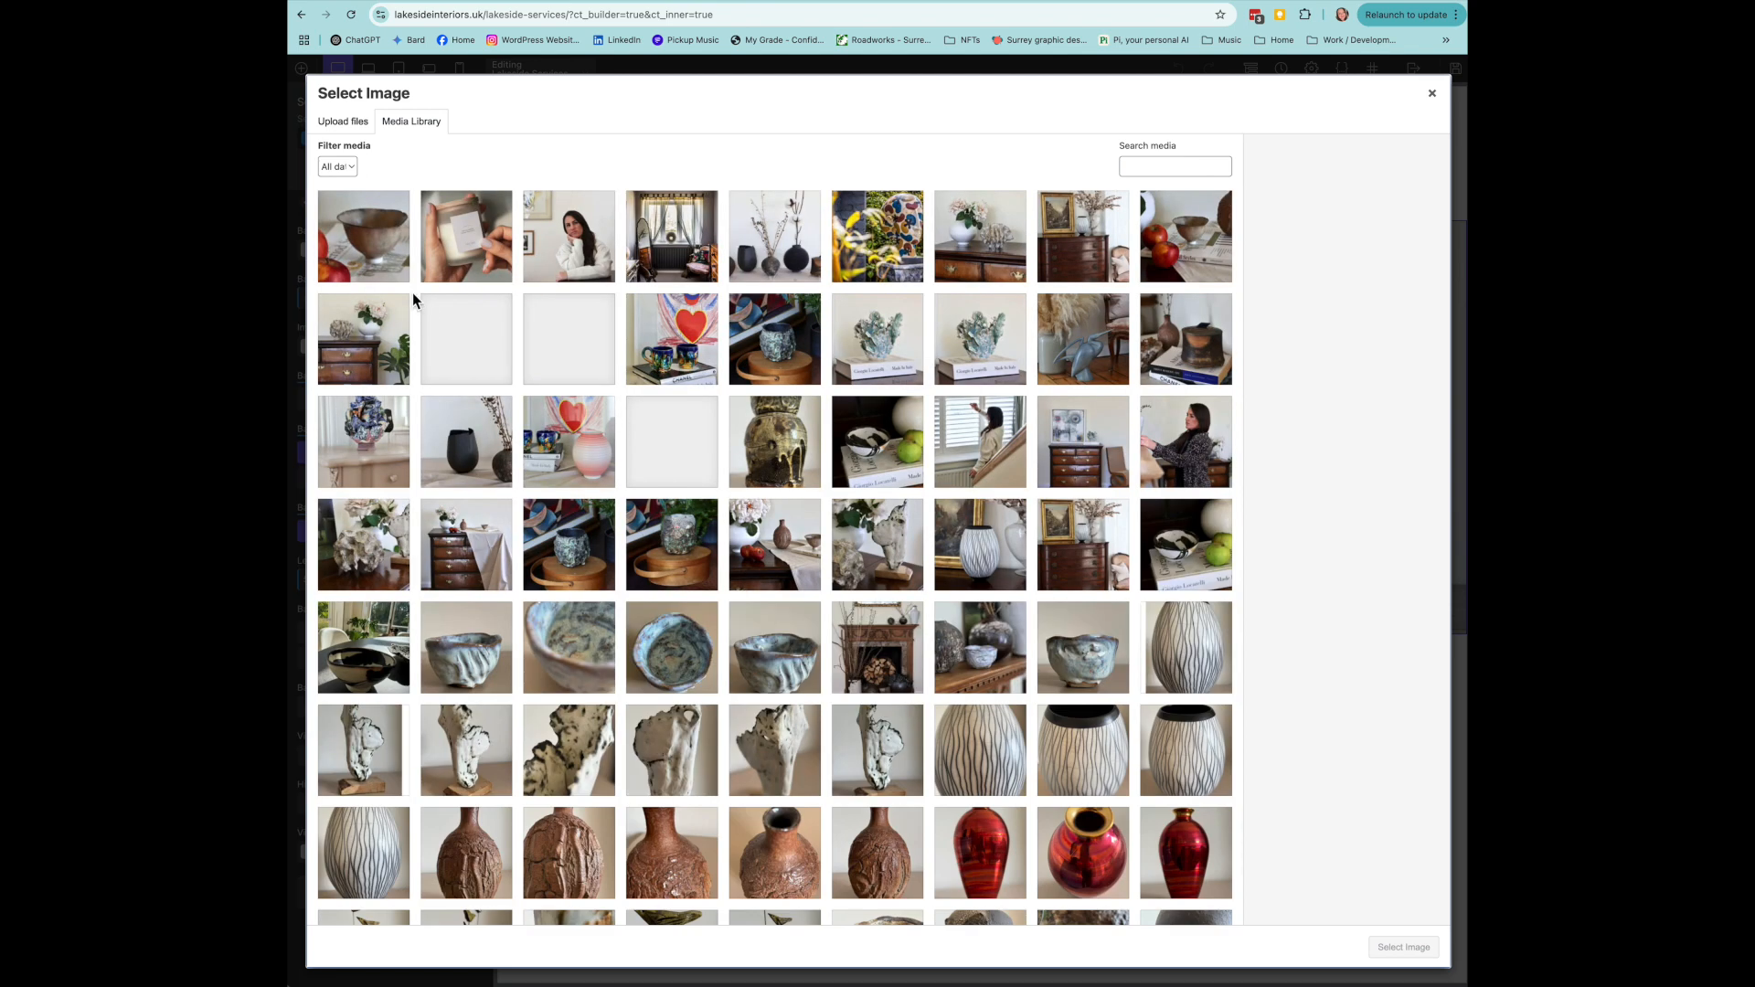
click(686, 242)
click(1403, 948)
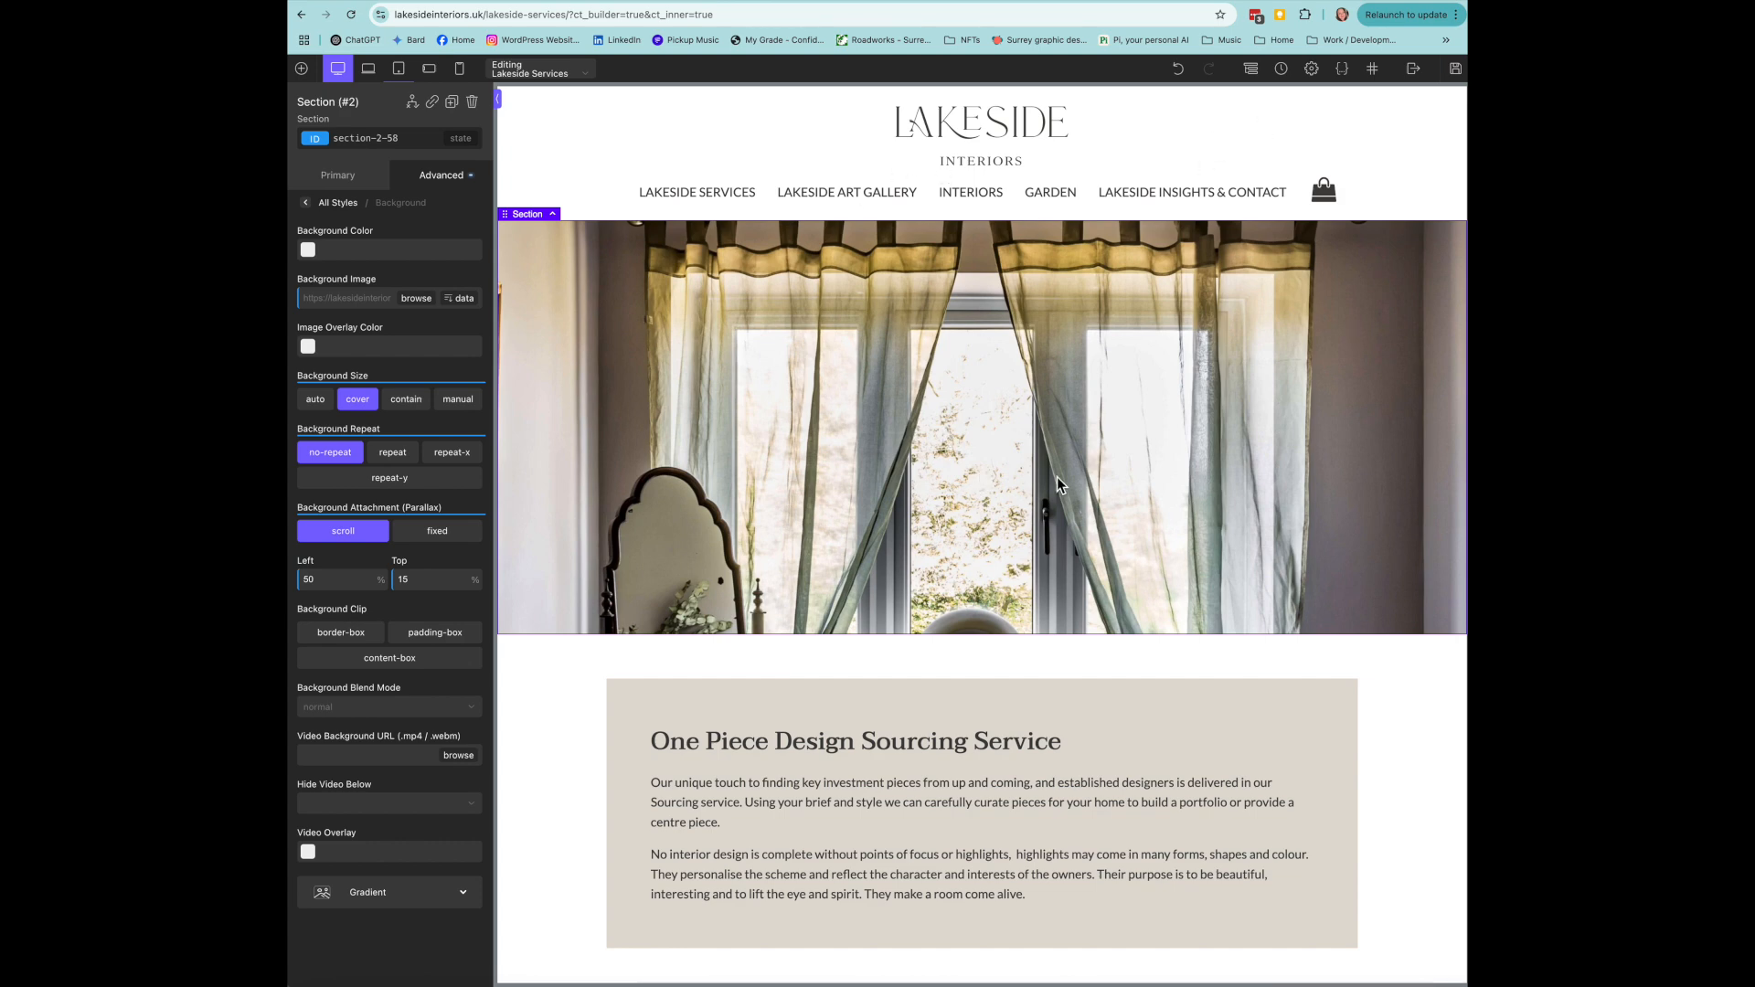
click(1413, 70)
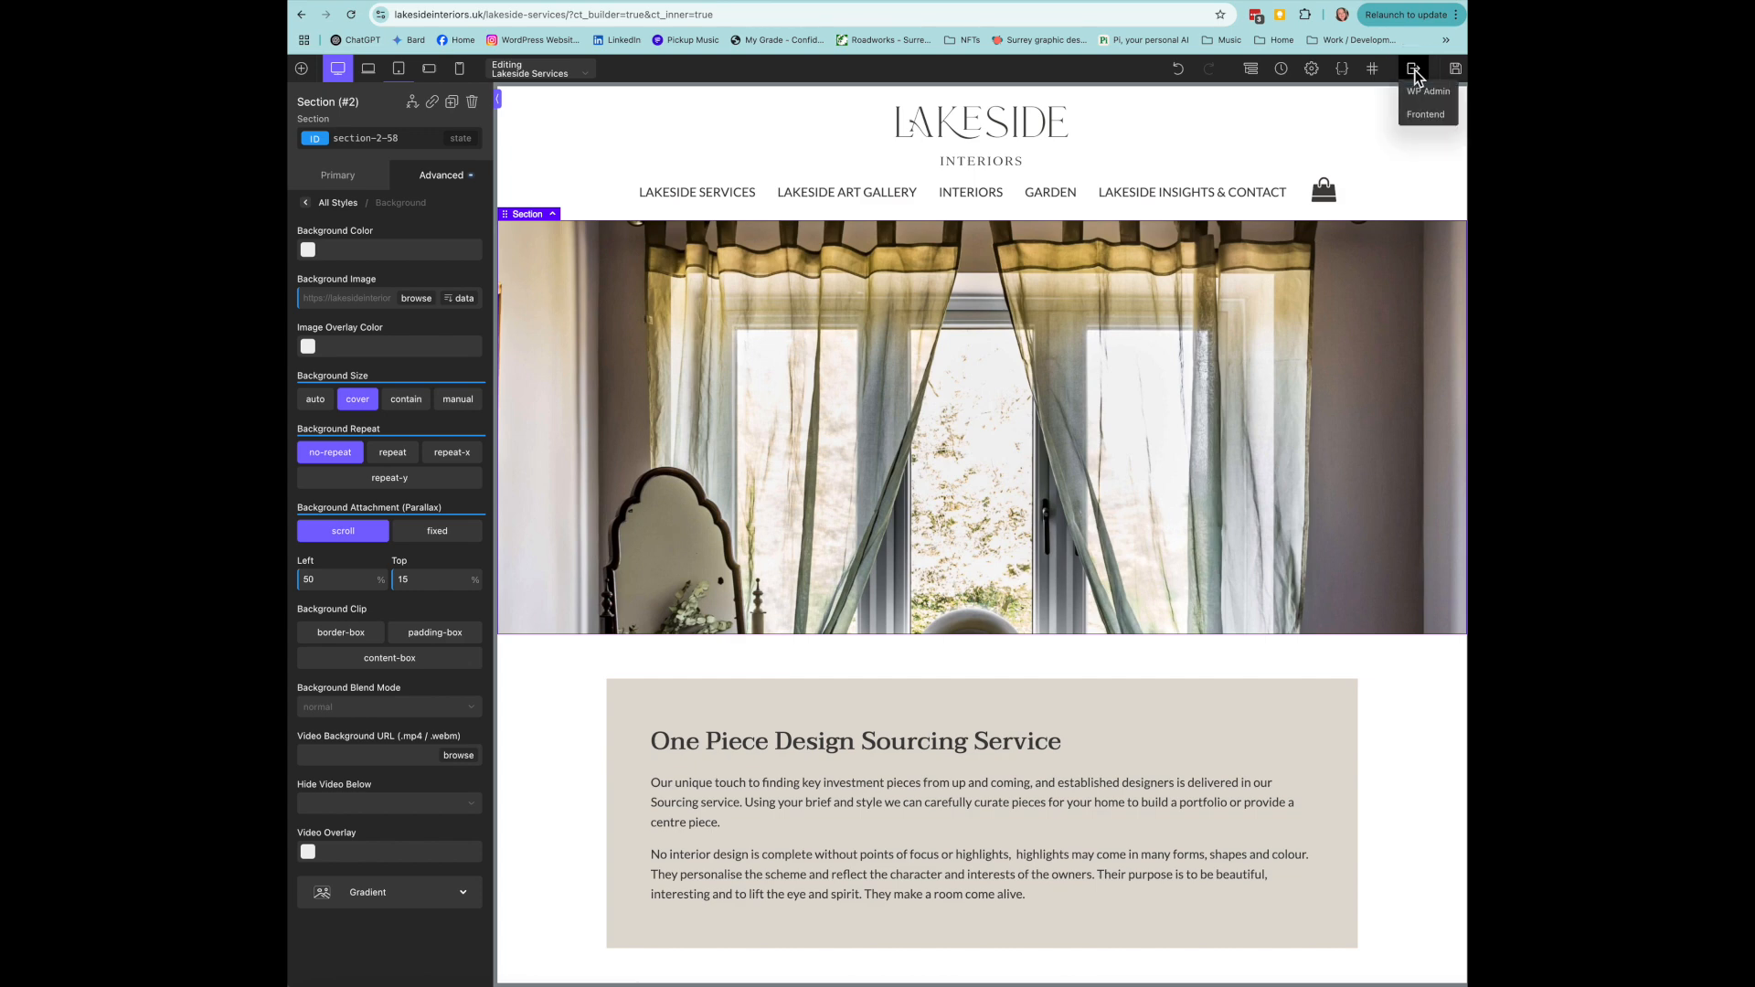
click(1419, 117)
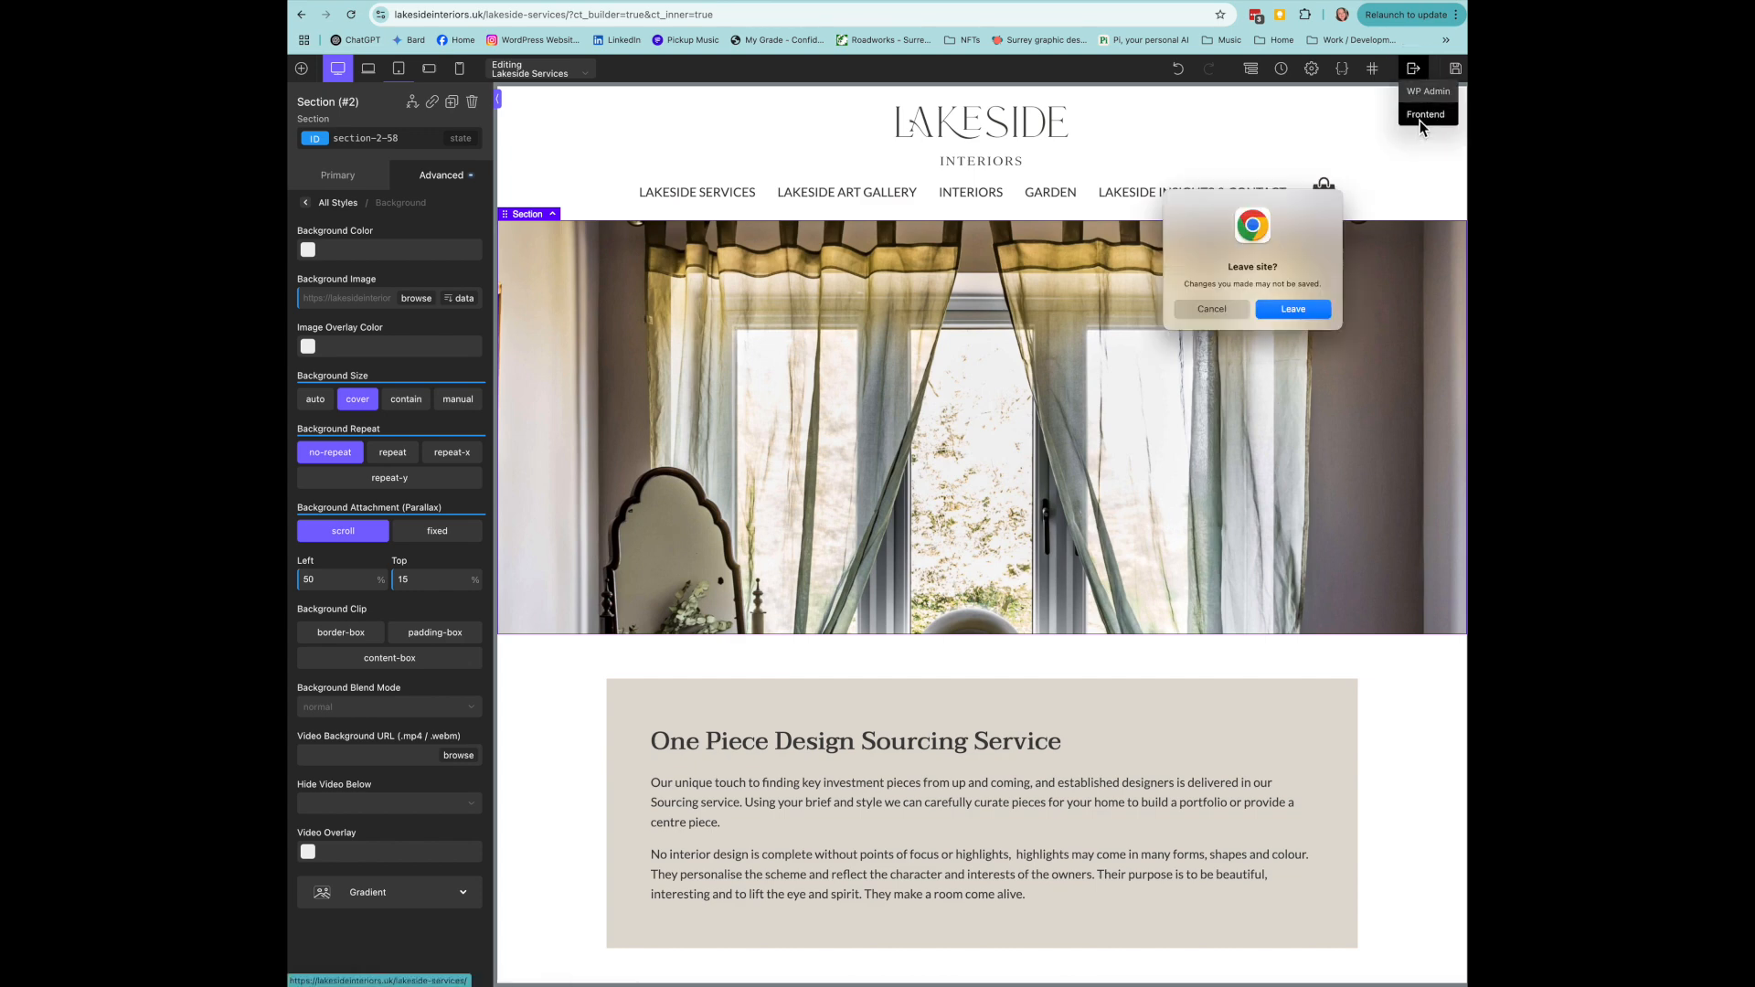
- Confirm Leave in the unsaved-changes dialog and scroll the live Lakeside Services page
click(1293, 309)
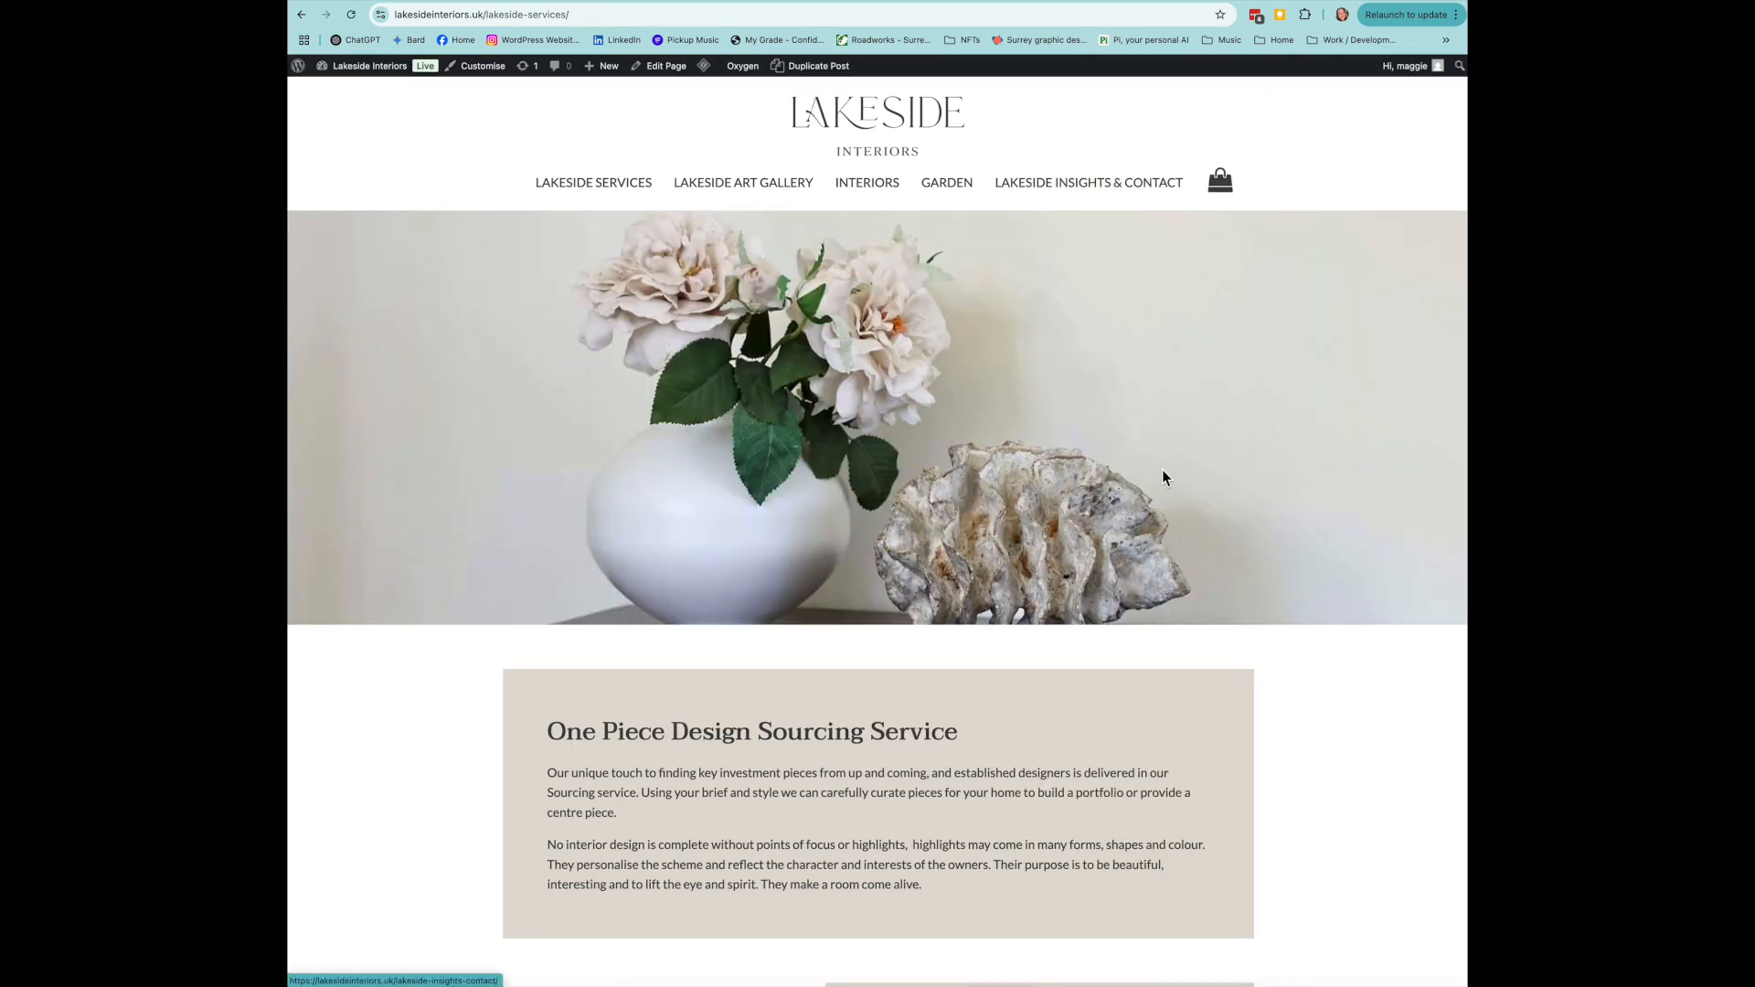
scroll(1161, 475, down, 15)
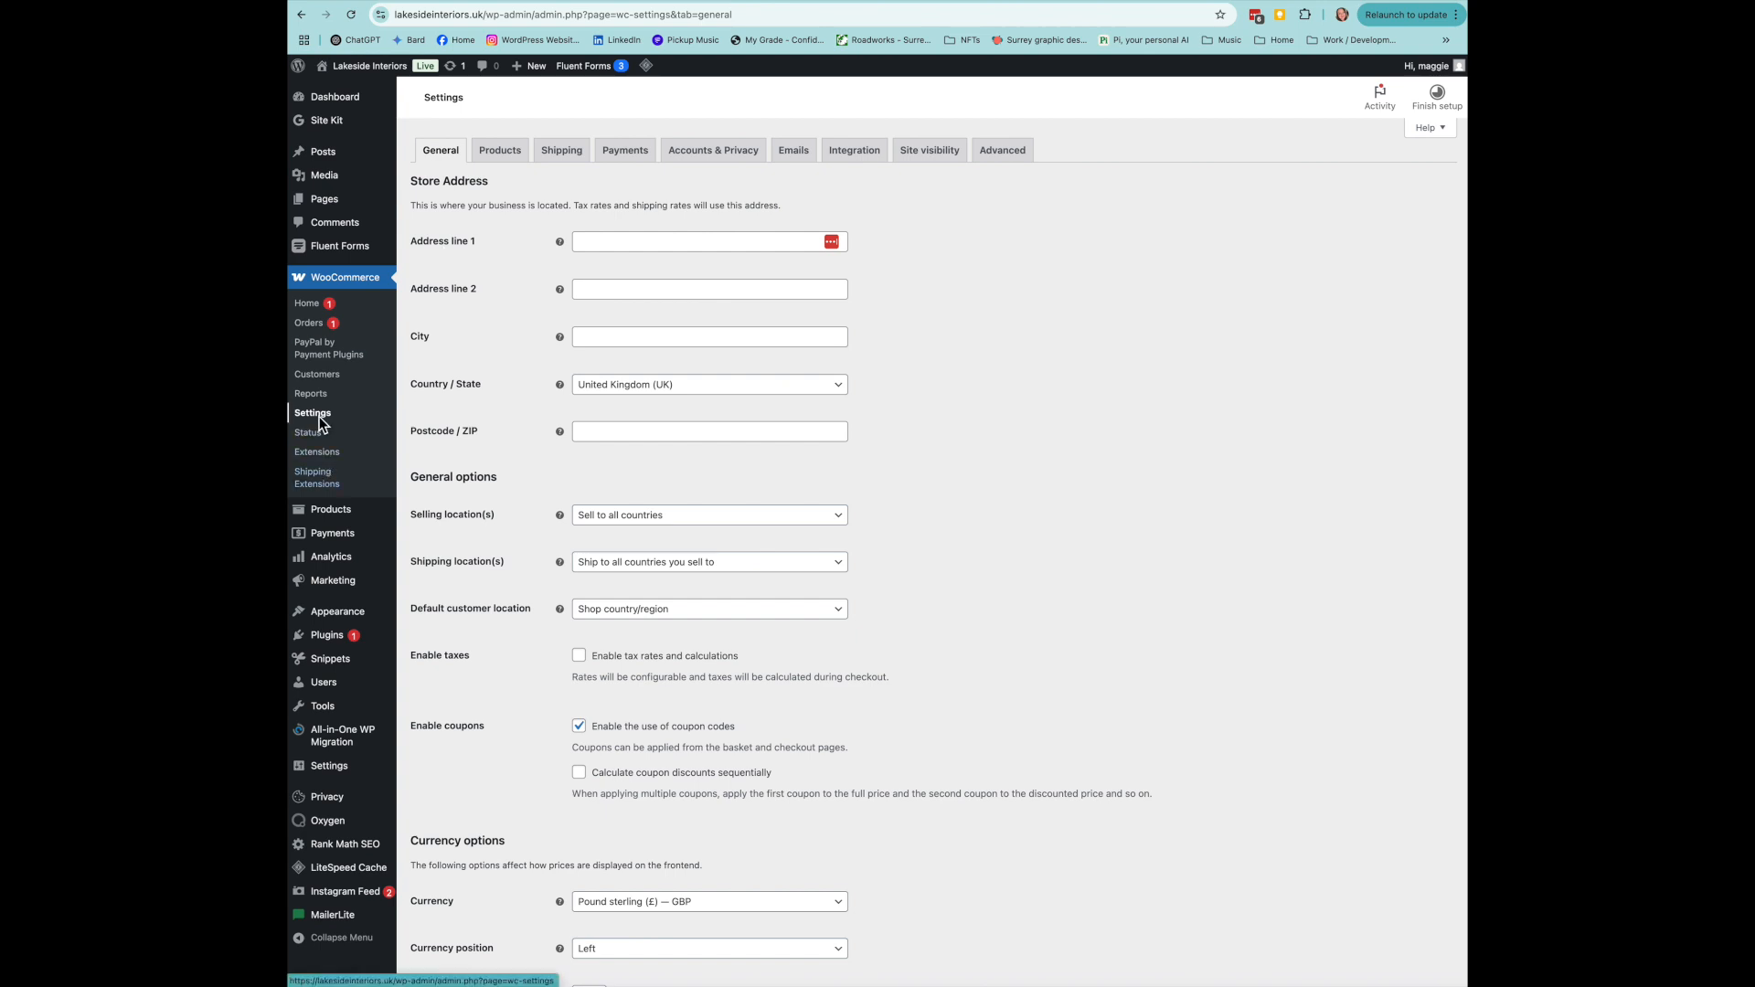
- Review the product settings and the UK Courier or Delivery rates: £12, £20, free from £750
click(500, 149)
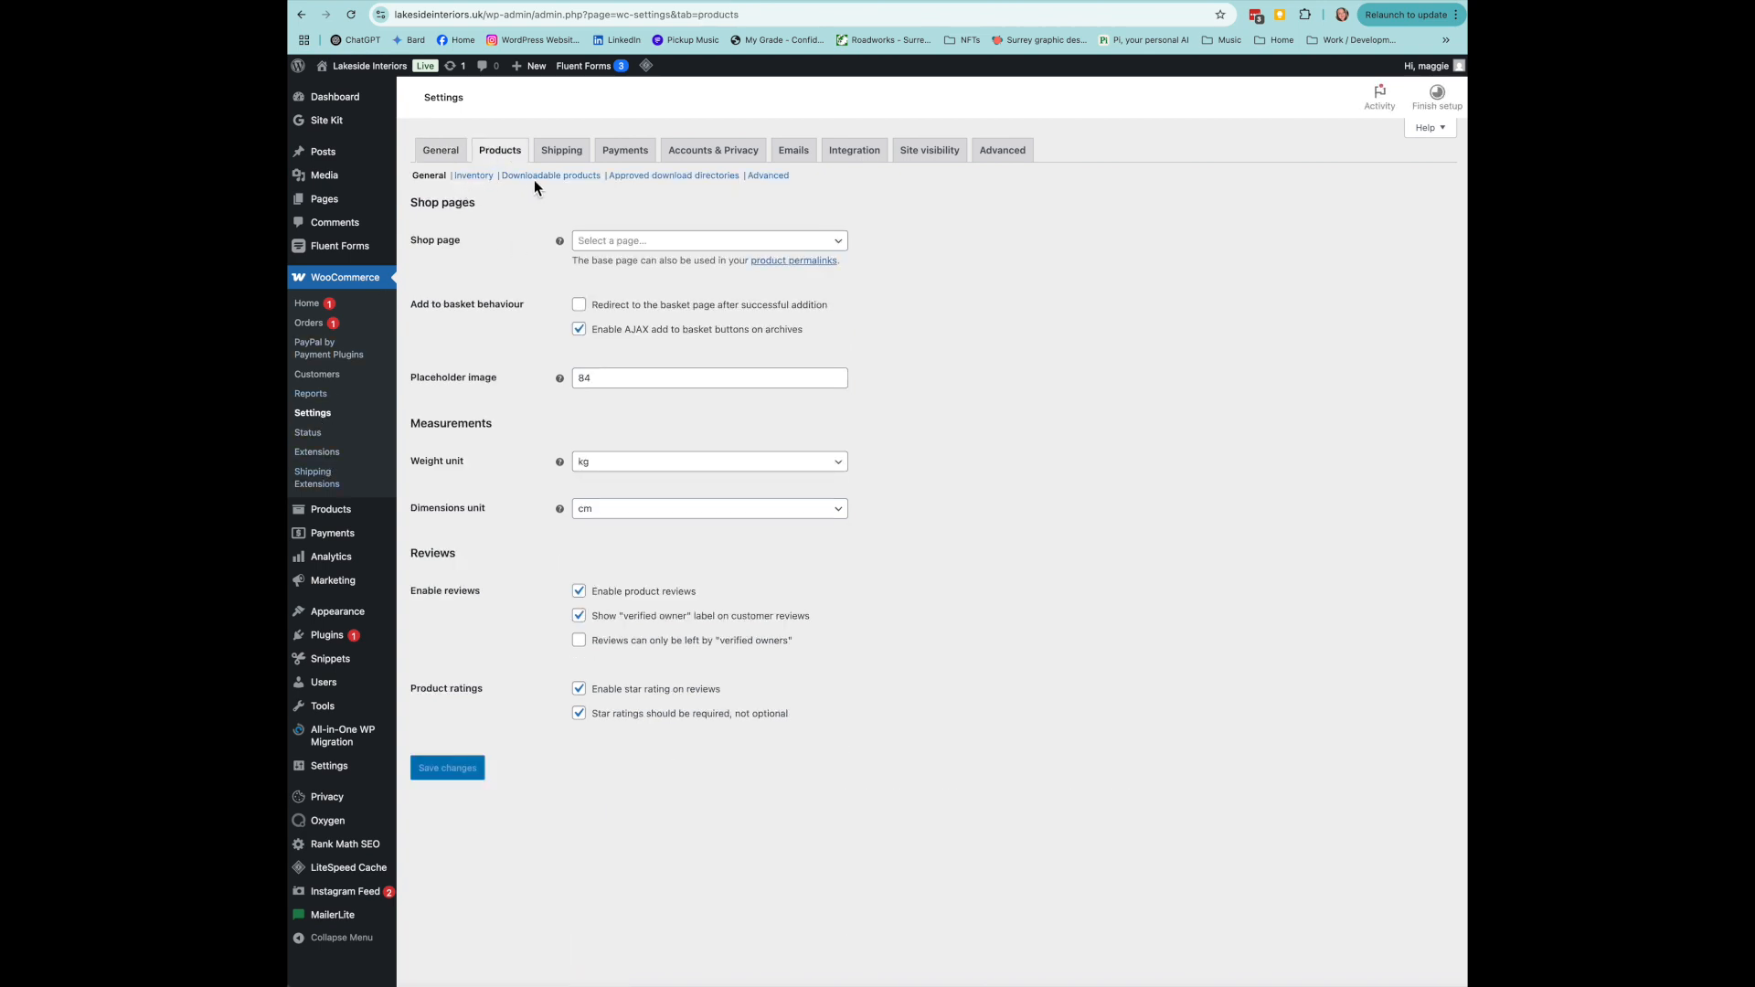
click(567, 151)
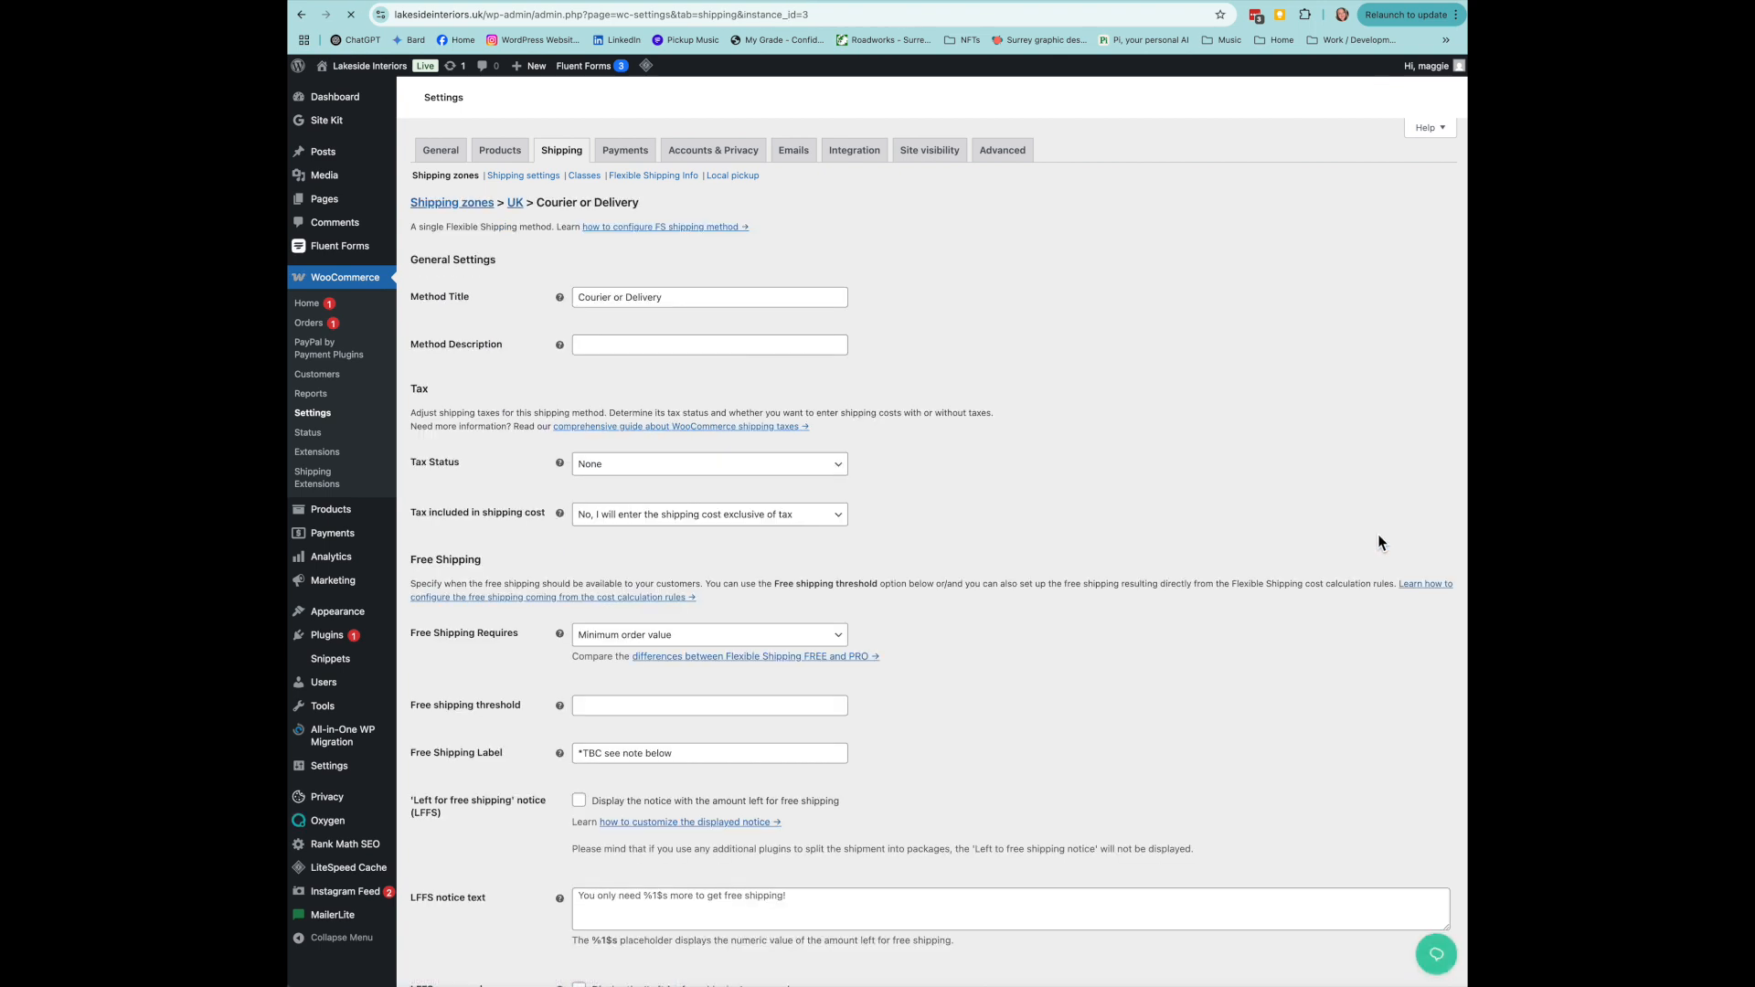
scroll(1148, 589, down, 8)
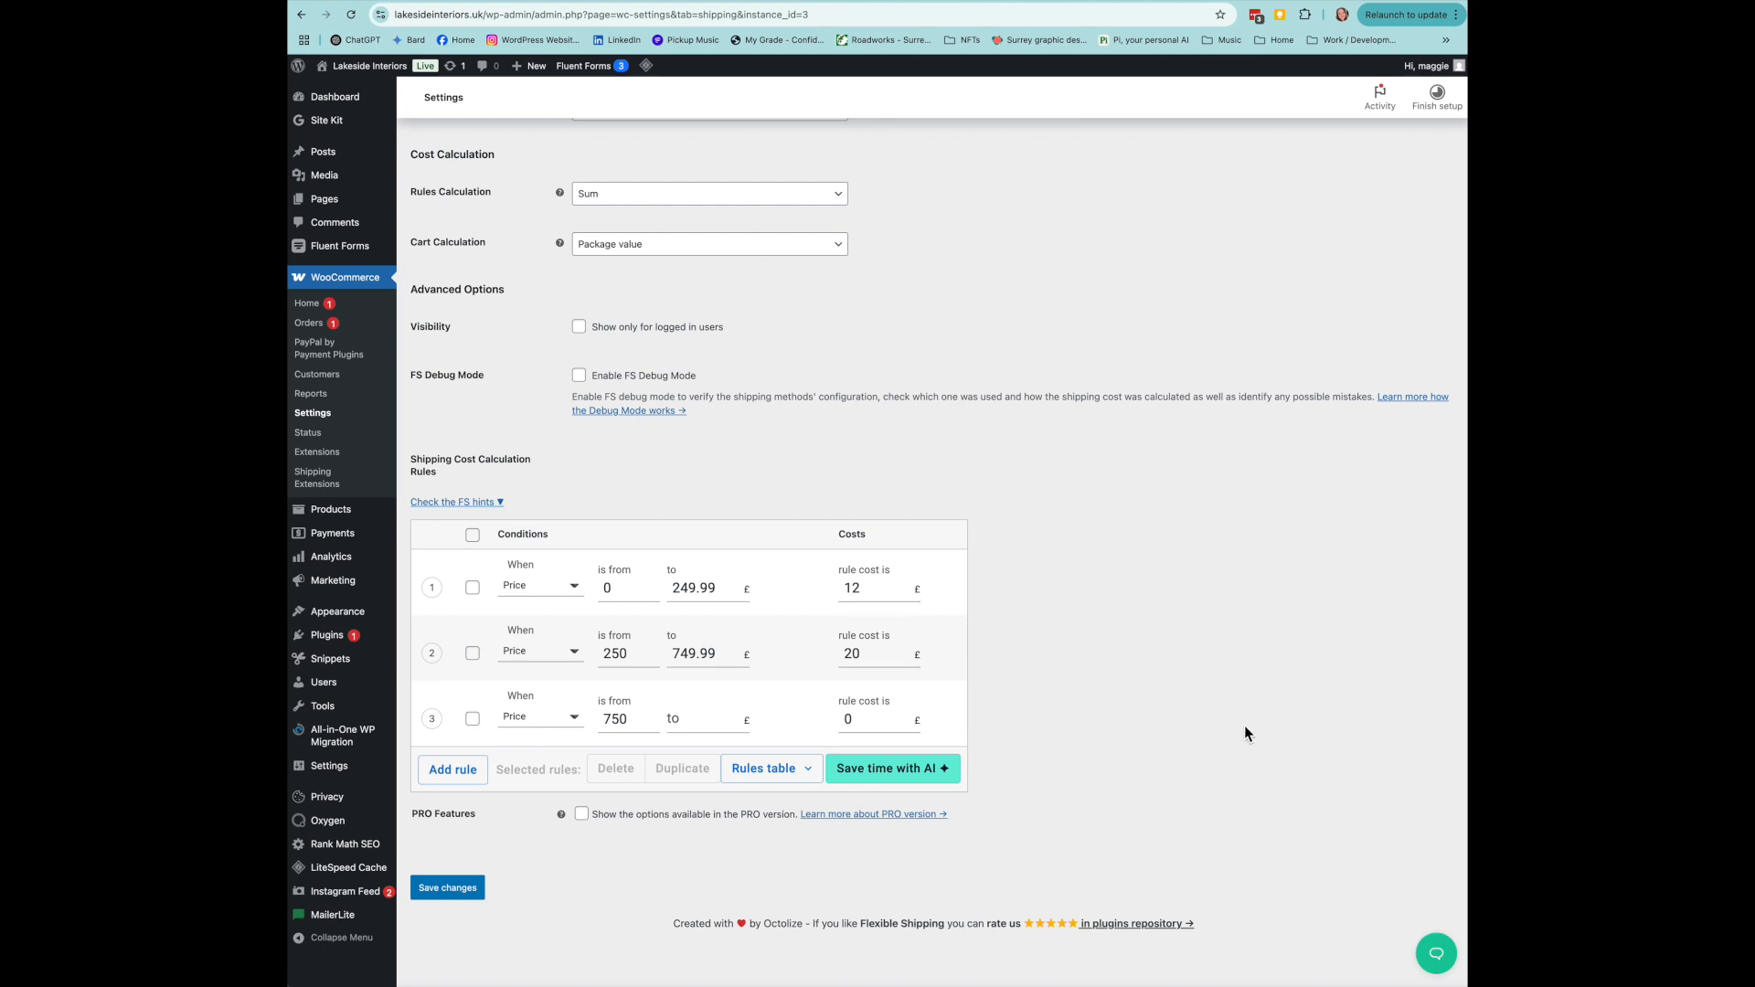
scroll(1245, 733, up, 3)
scroll(1246, 734, up, 5)
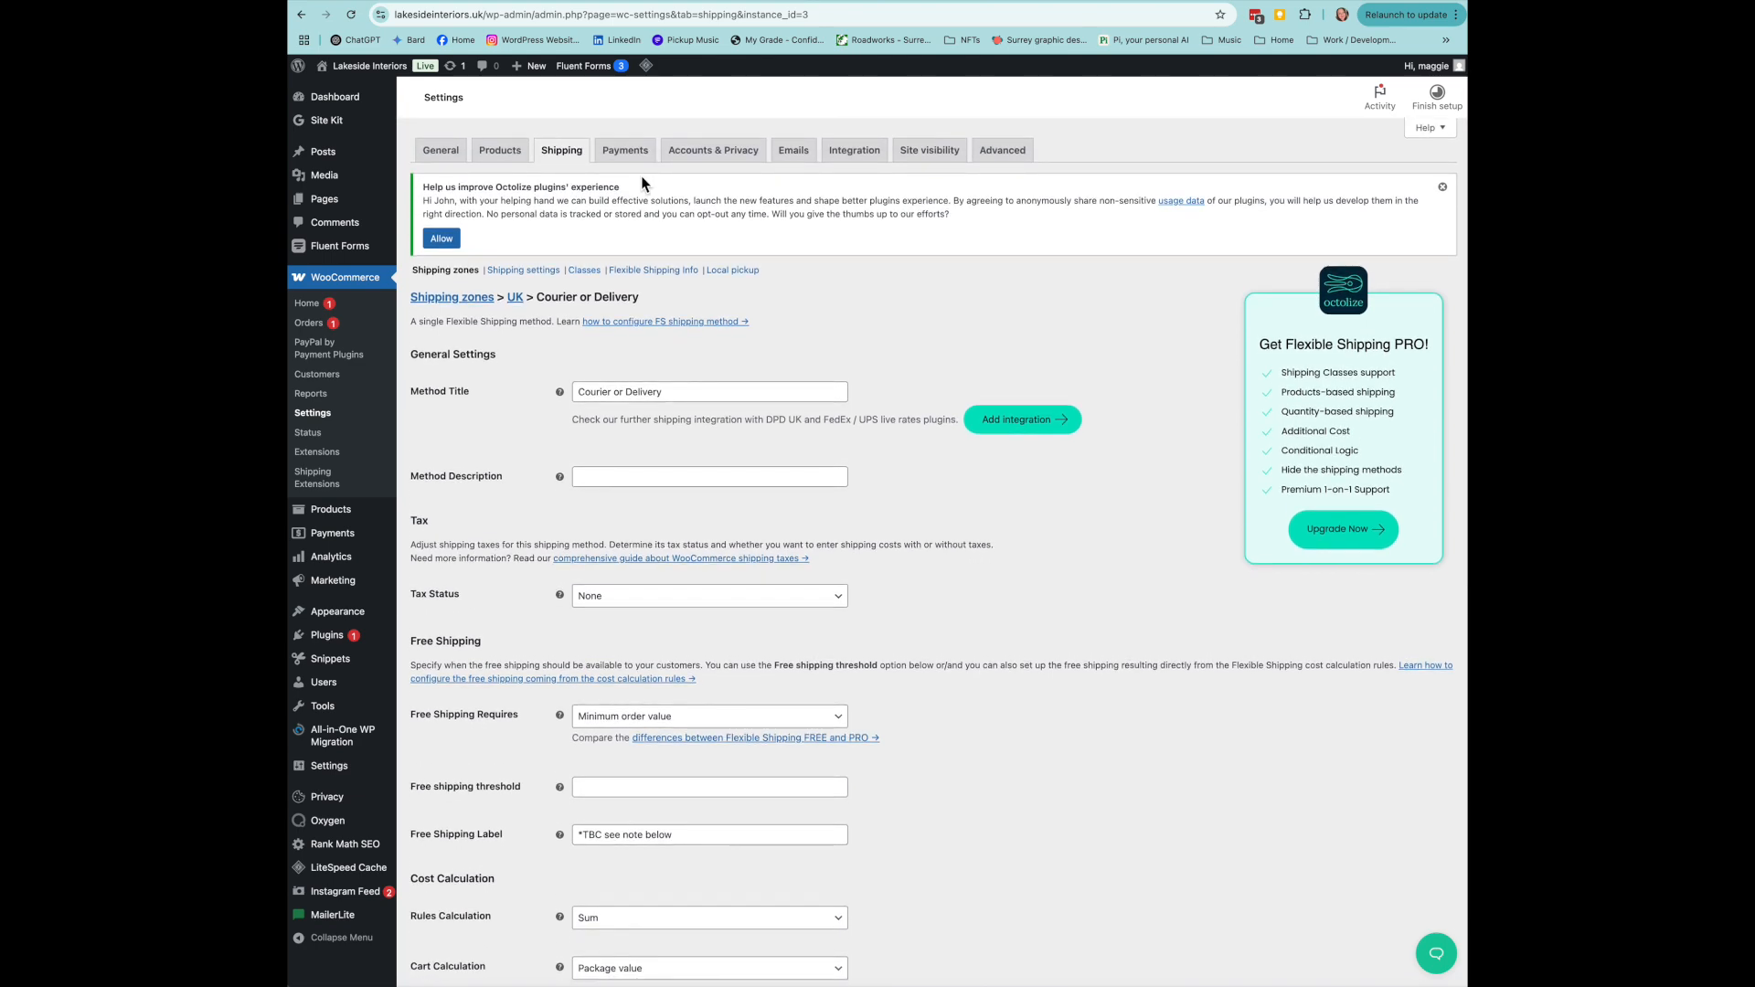
click(626, 153)
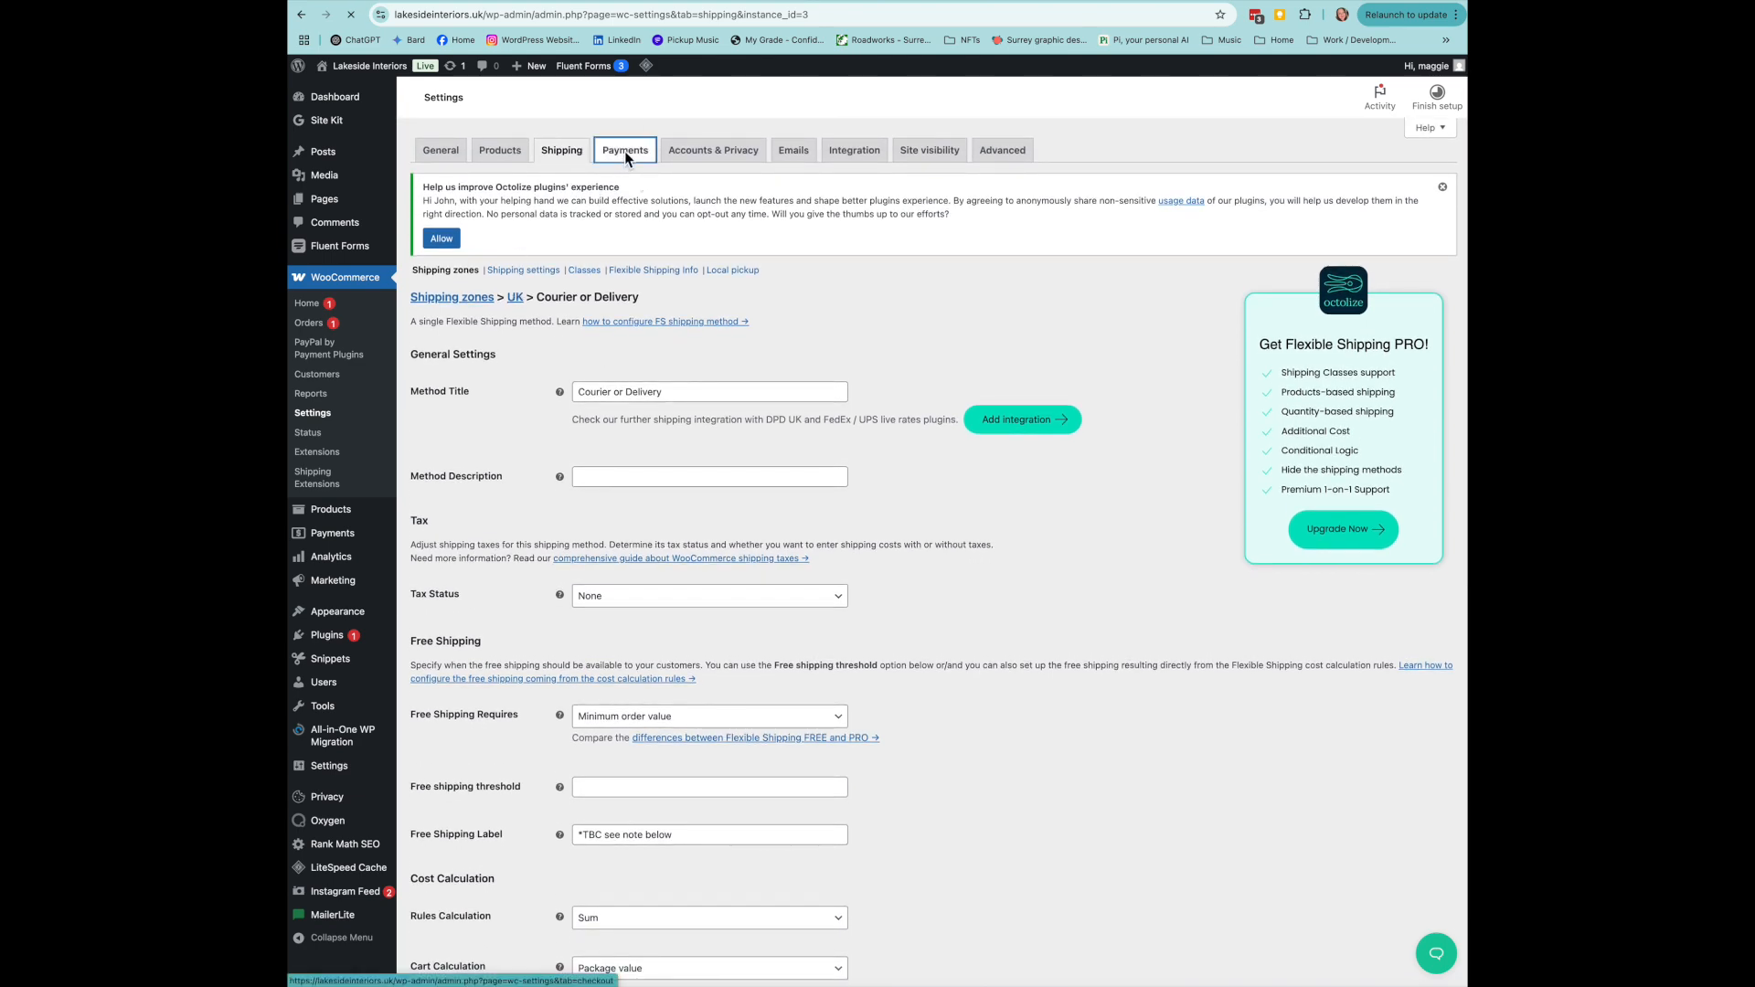
- Look over the accounts and privacy and email settings, then list all 32 products
click(710, 151)
click(798, 151)
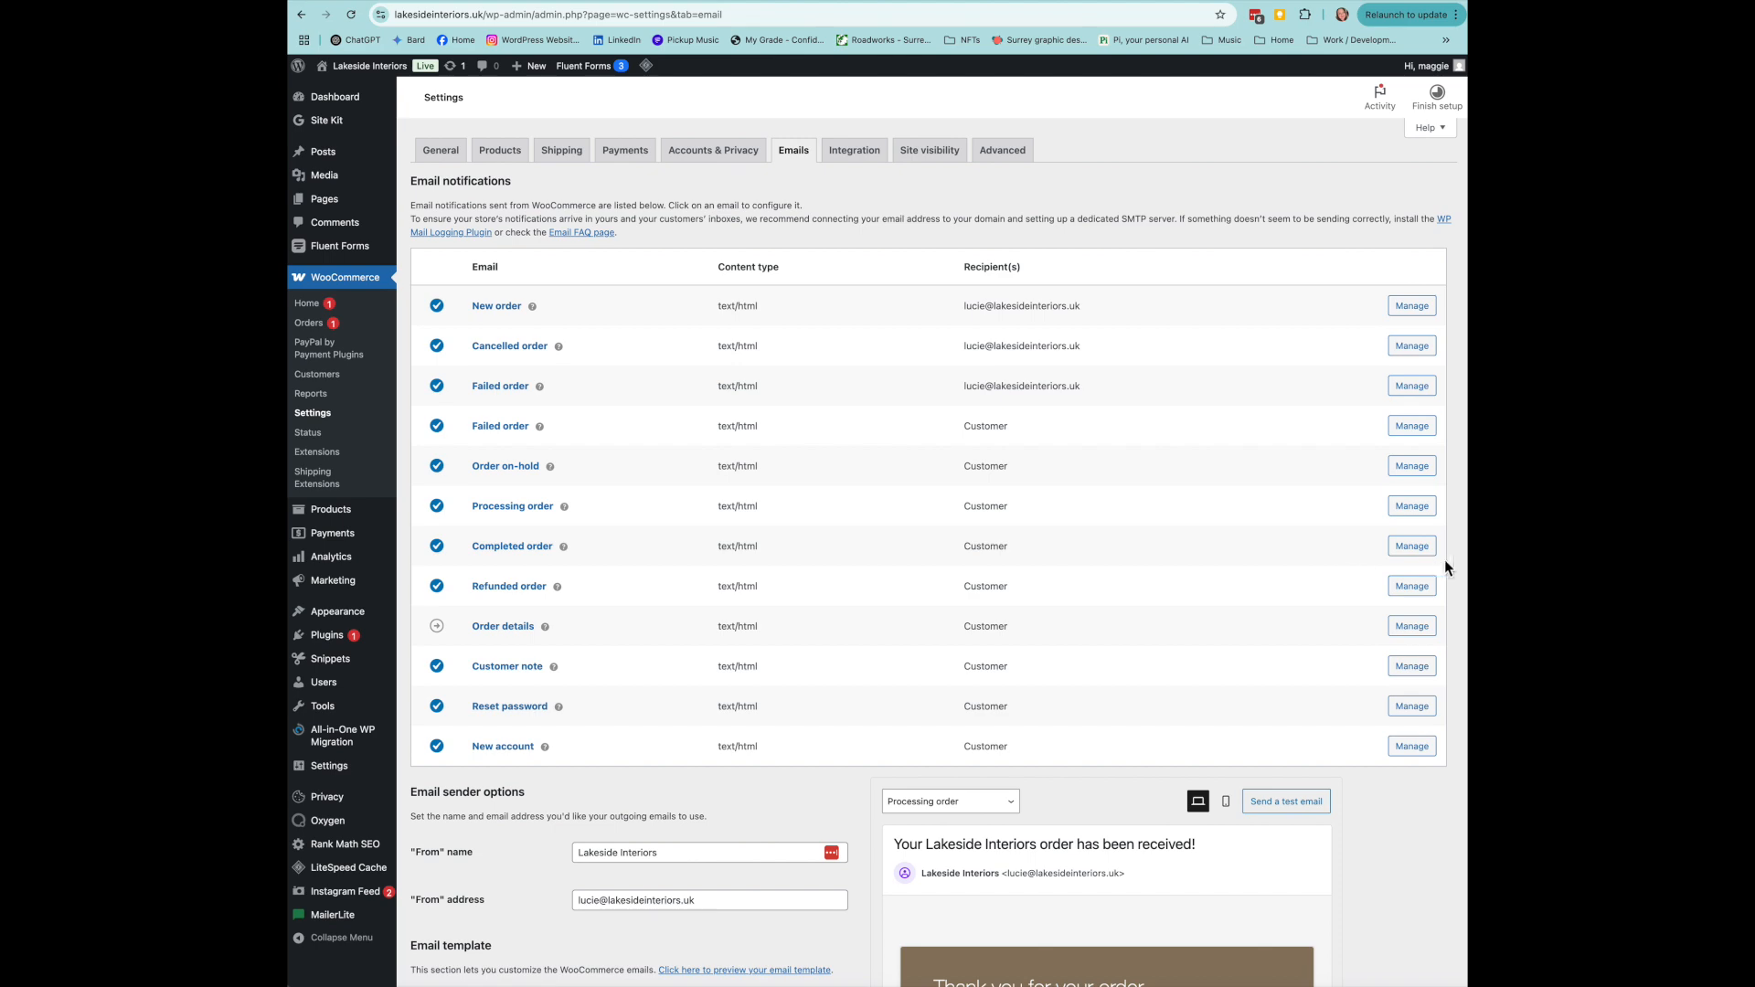
scroll(1253, 576, down, 6)
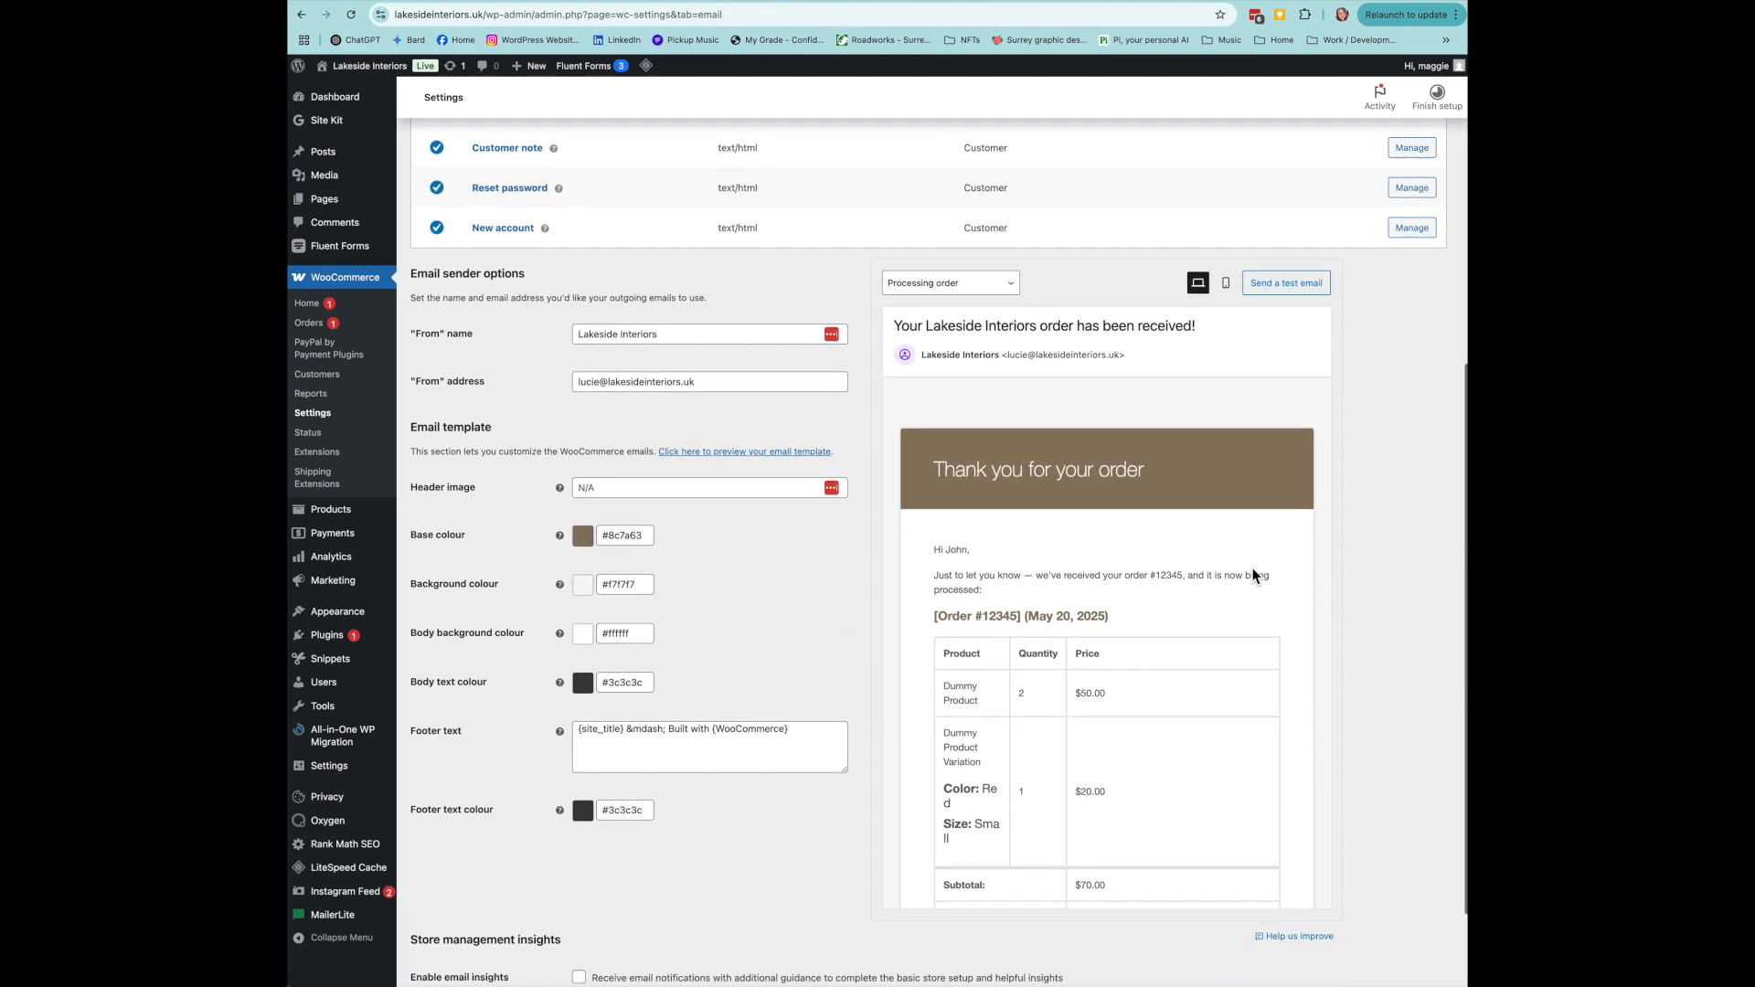
scroll(857, 439, up, 6)
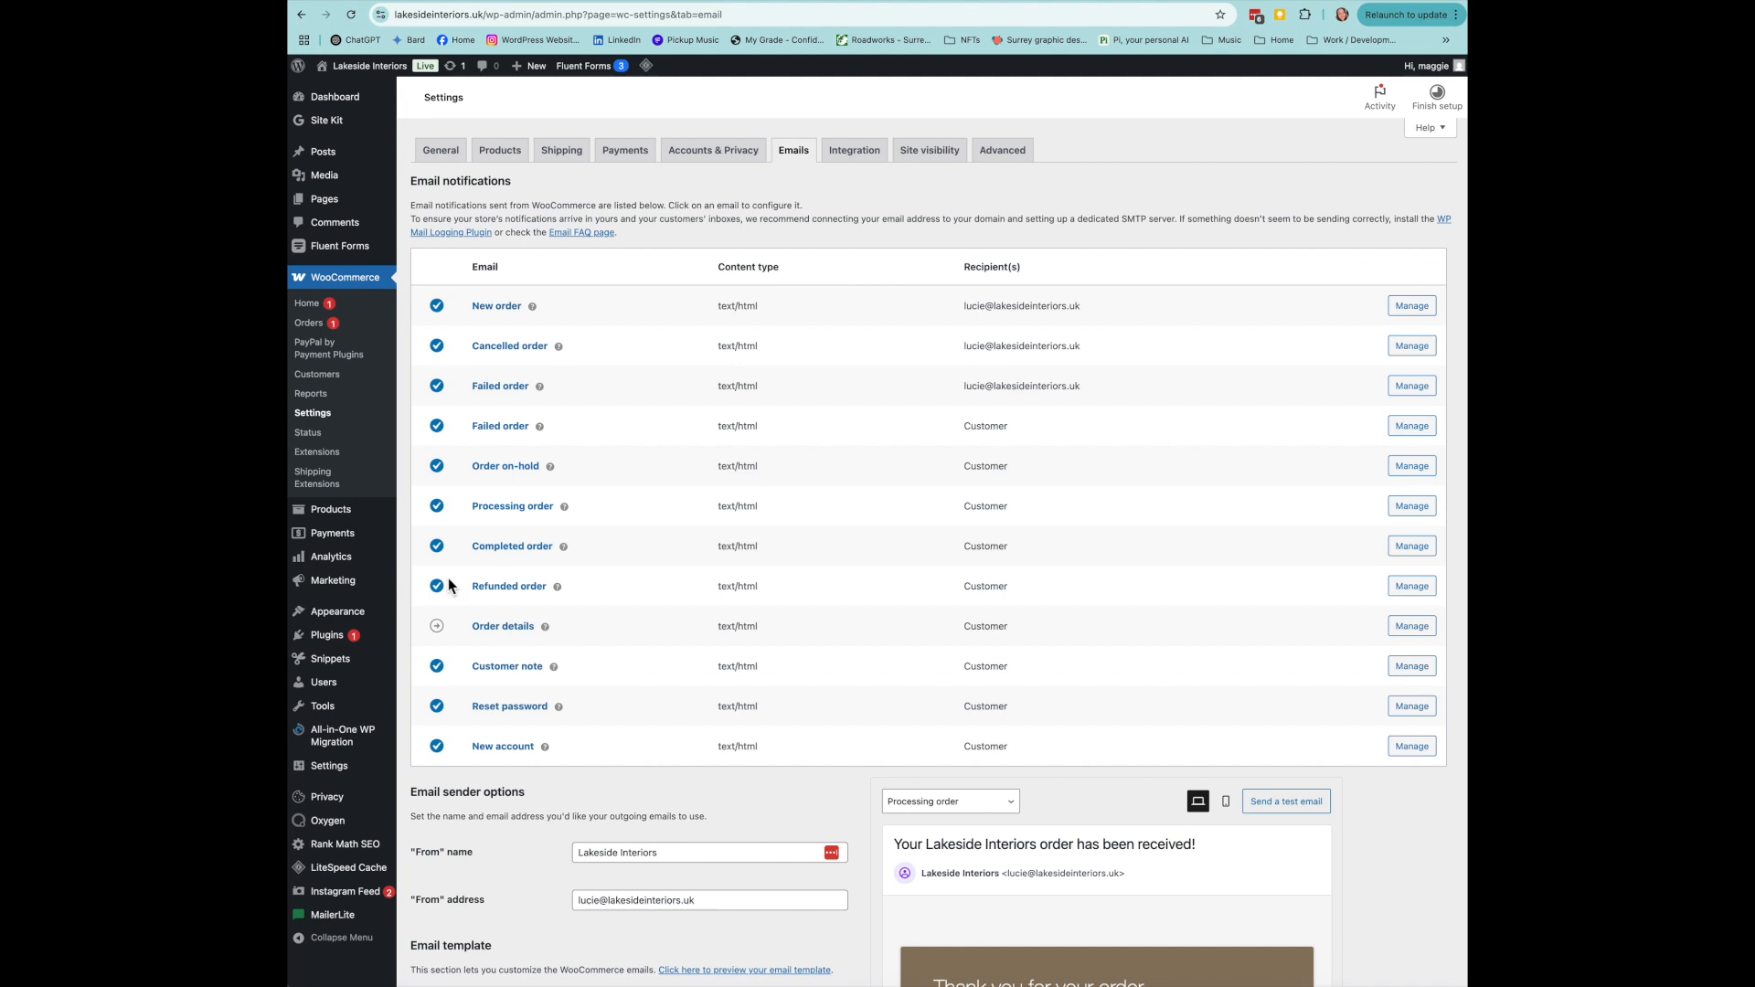
click(324, 518)
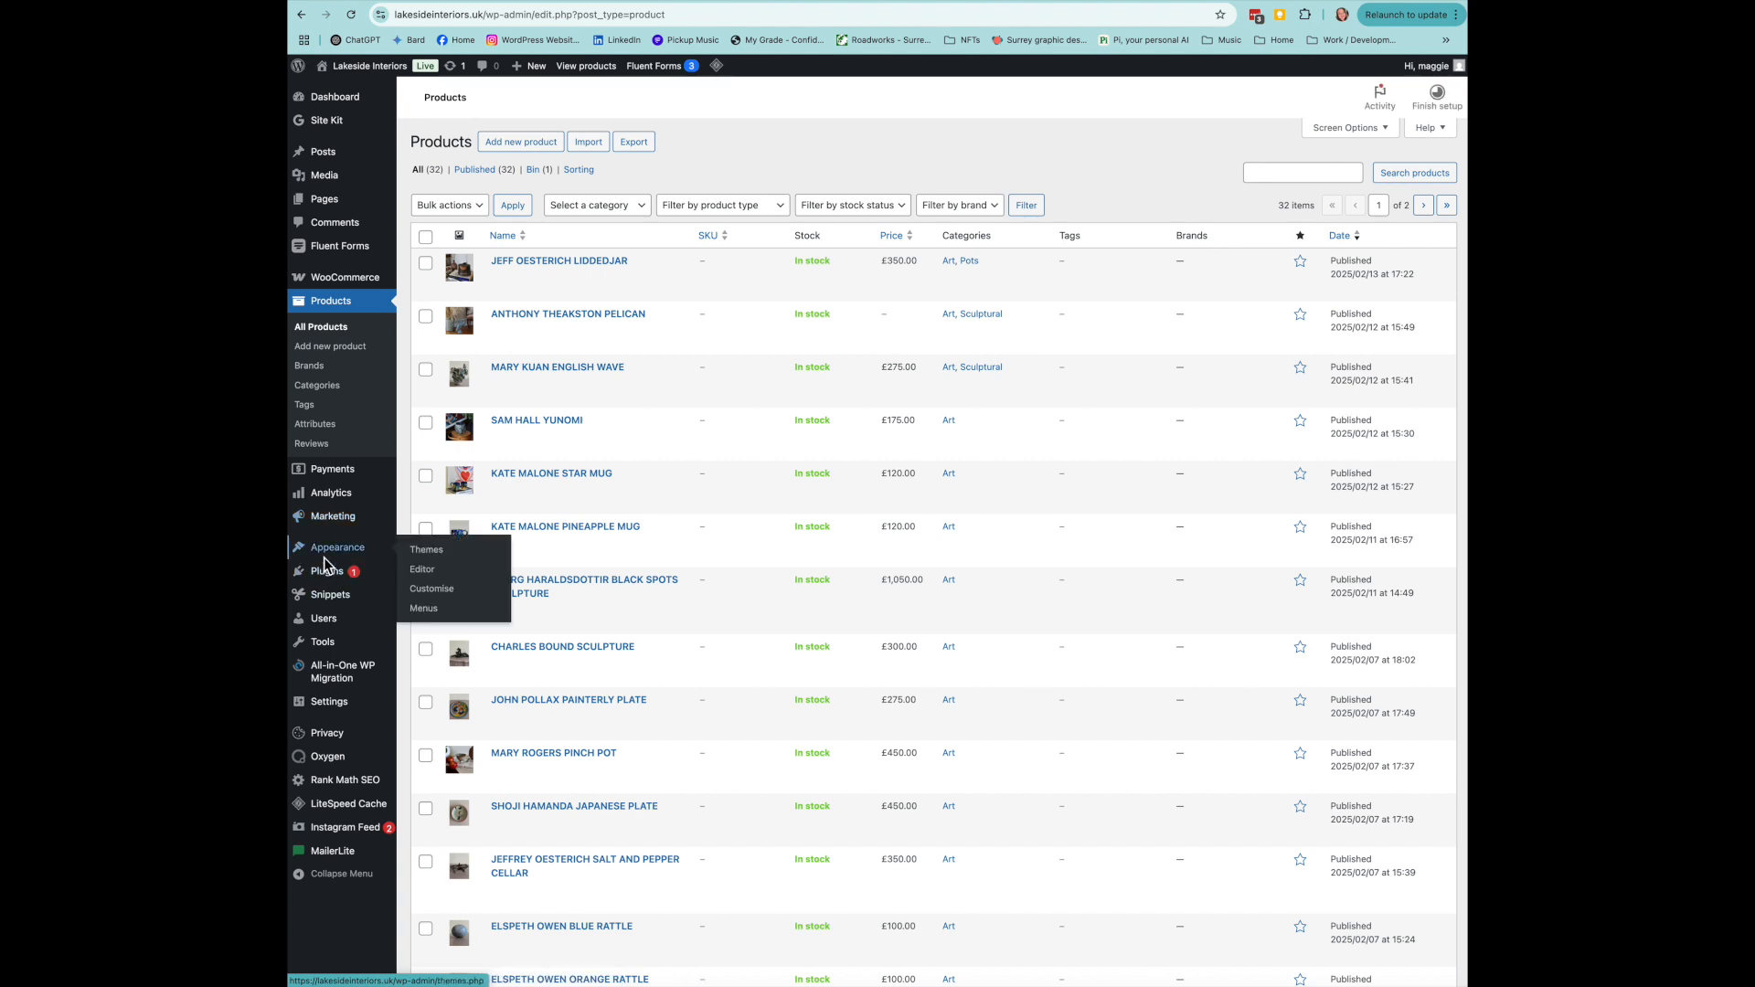
- Go to Installed Plugins, where Site Kit by Google 1.152.1 awaits the 1.153.0 update
mouse_move(325, 582)
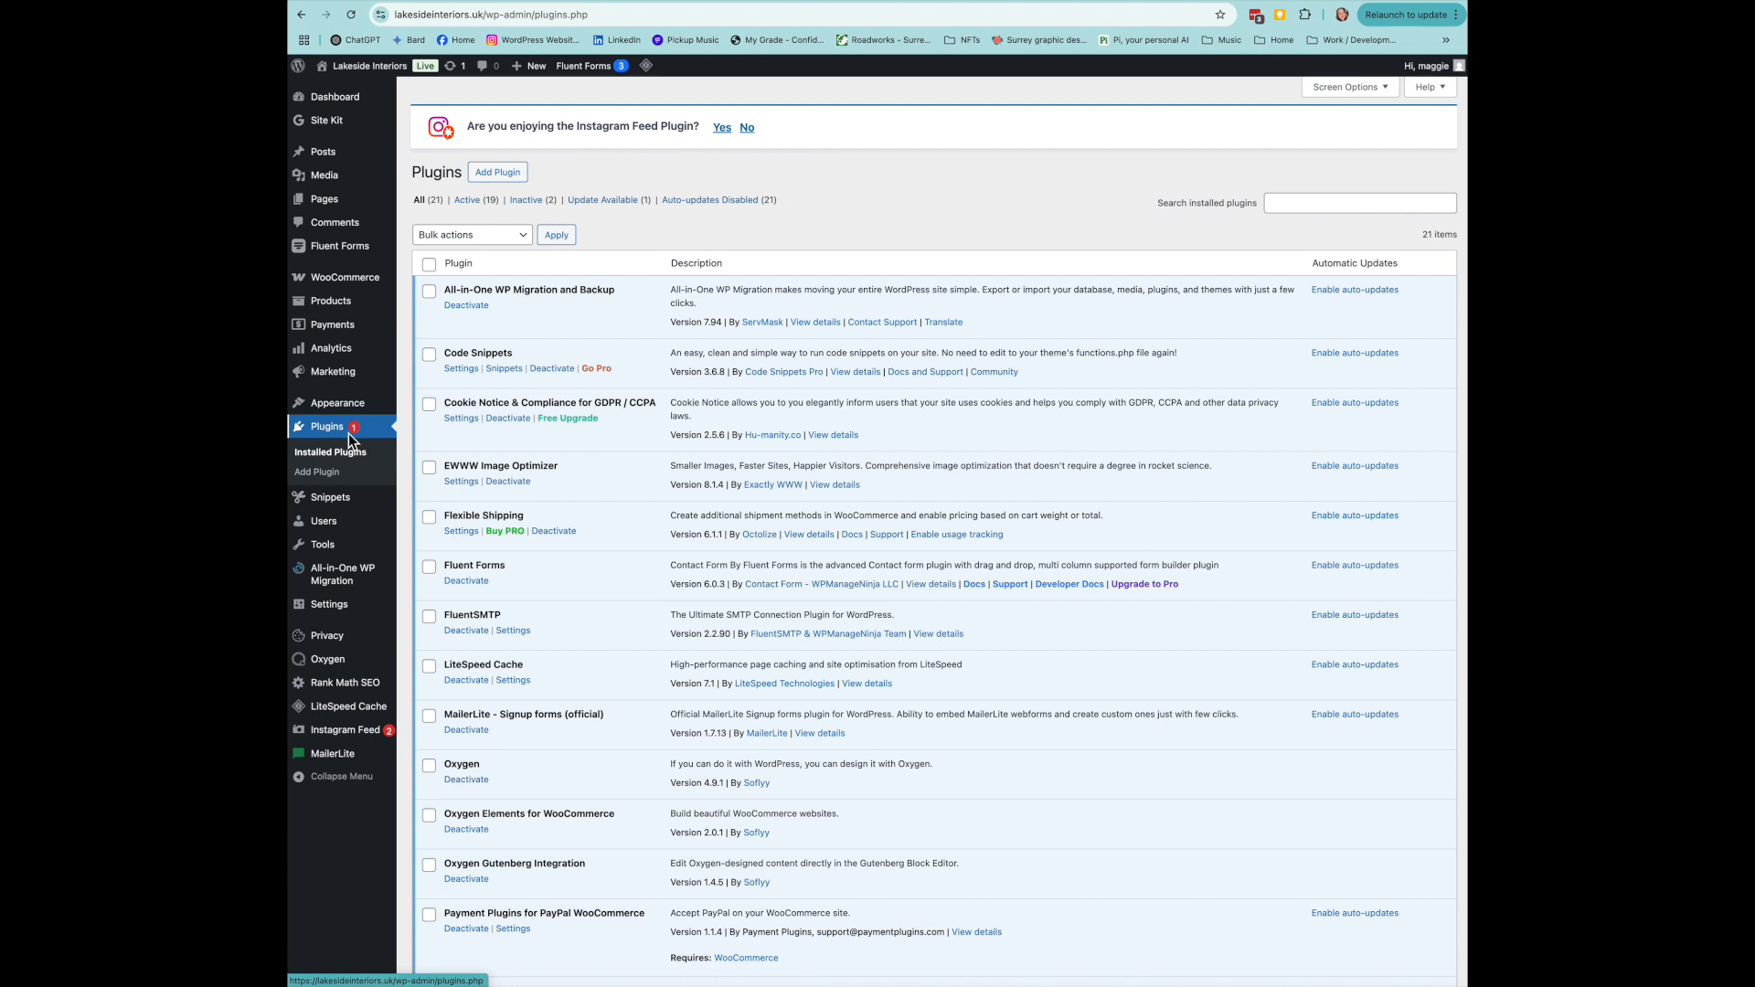
click(619, 202)
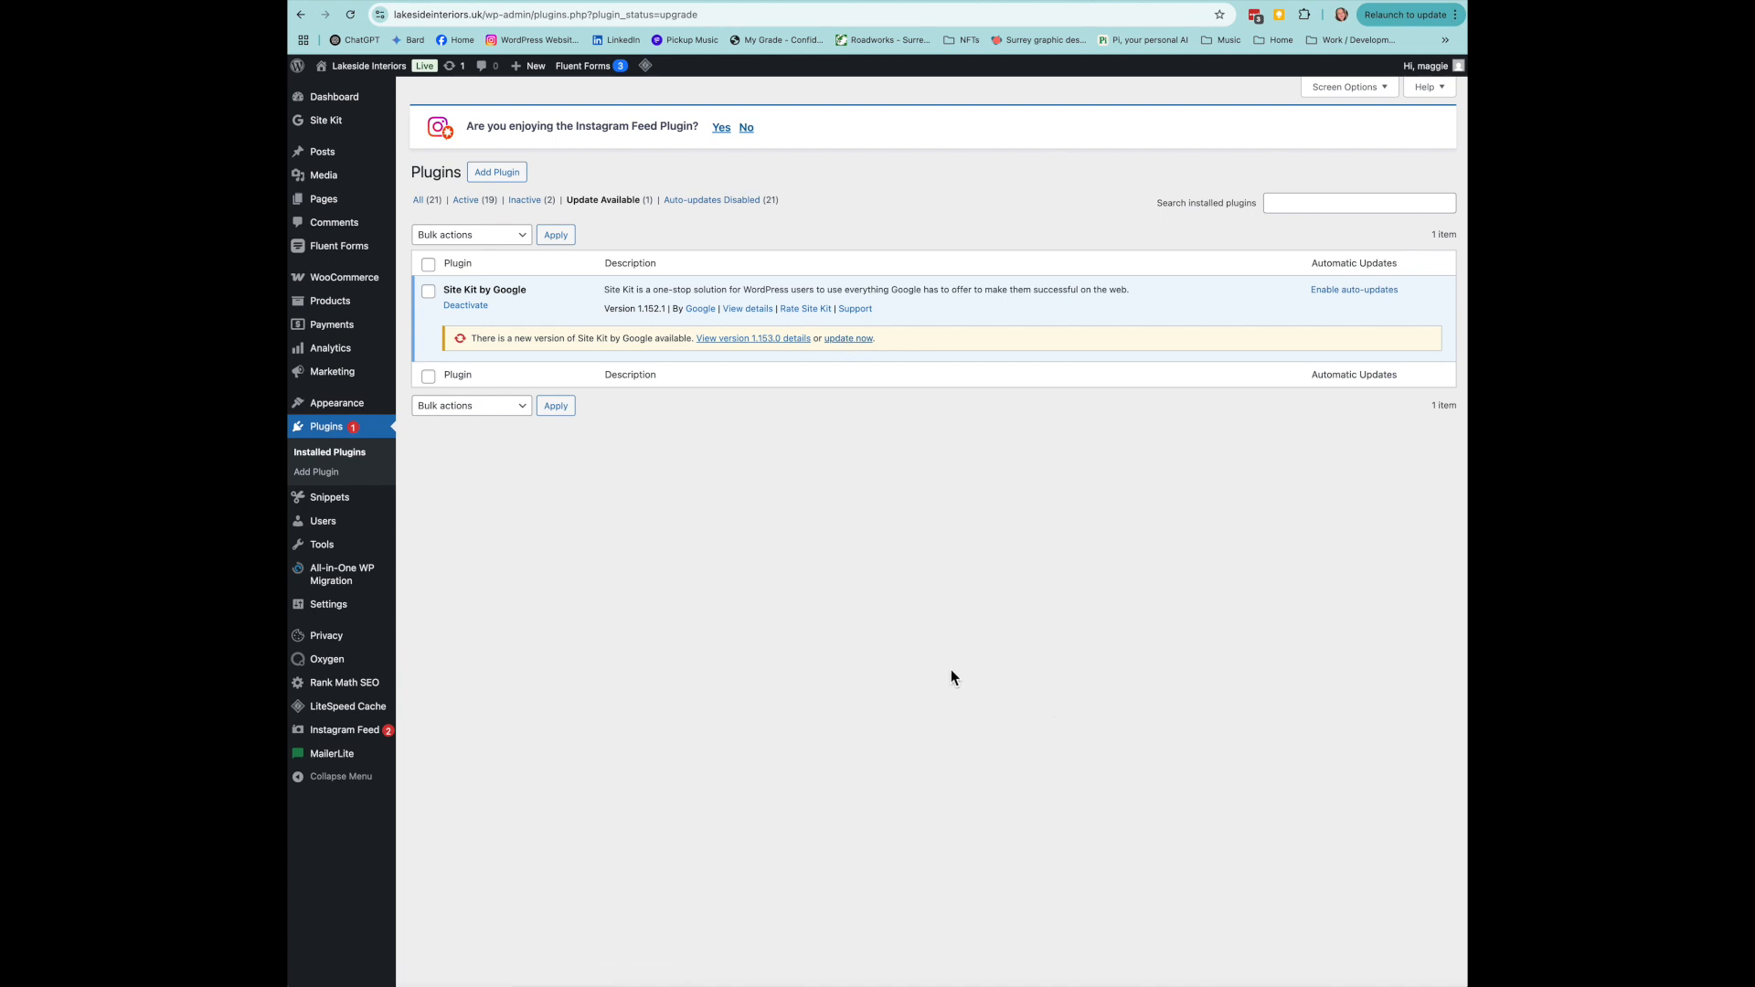
- Check the plugins needing updates: Site Kit by Google 1.152.1, with 1.153.0 available
mouse_move(380, 607)
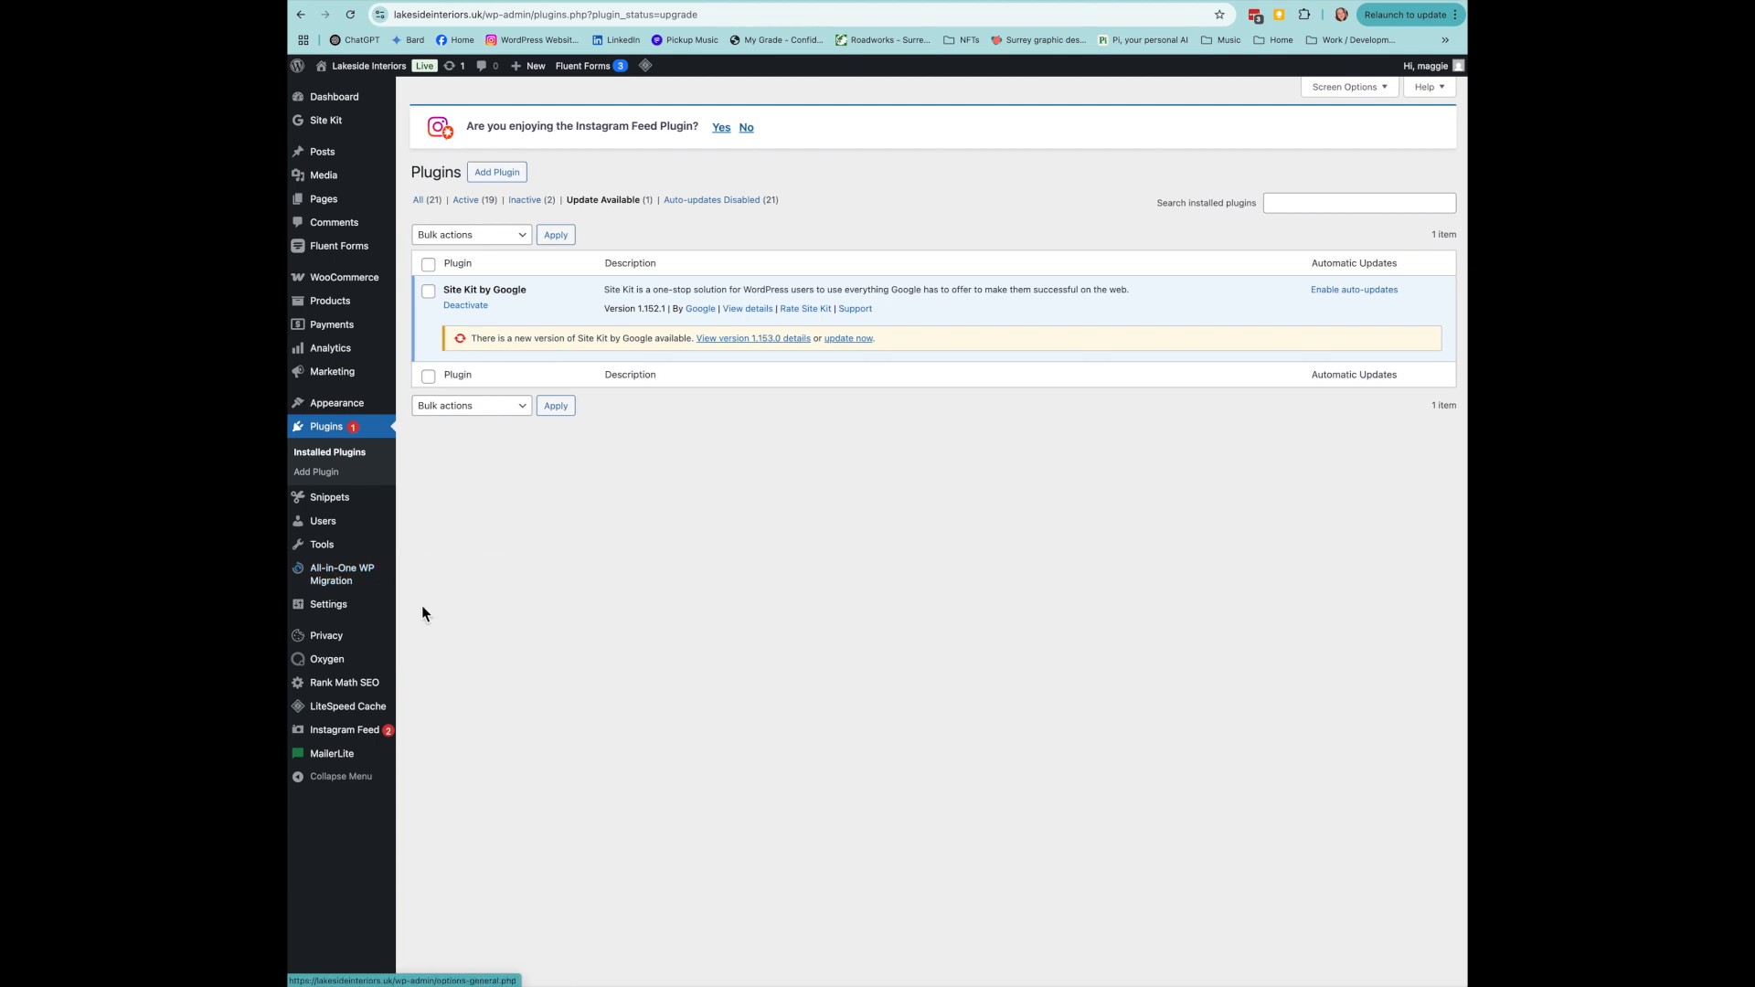
- Export the whole site to a 3.35 GB file, download it, and return to Plugins
click(338, 582)
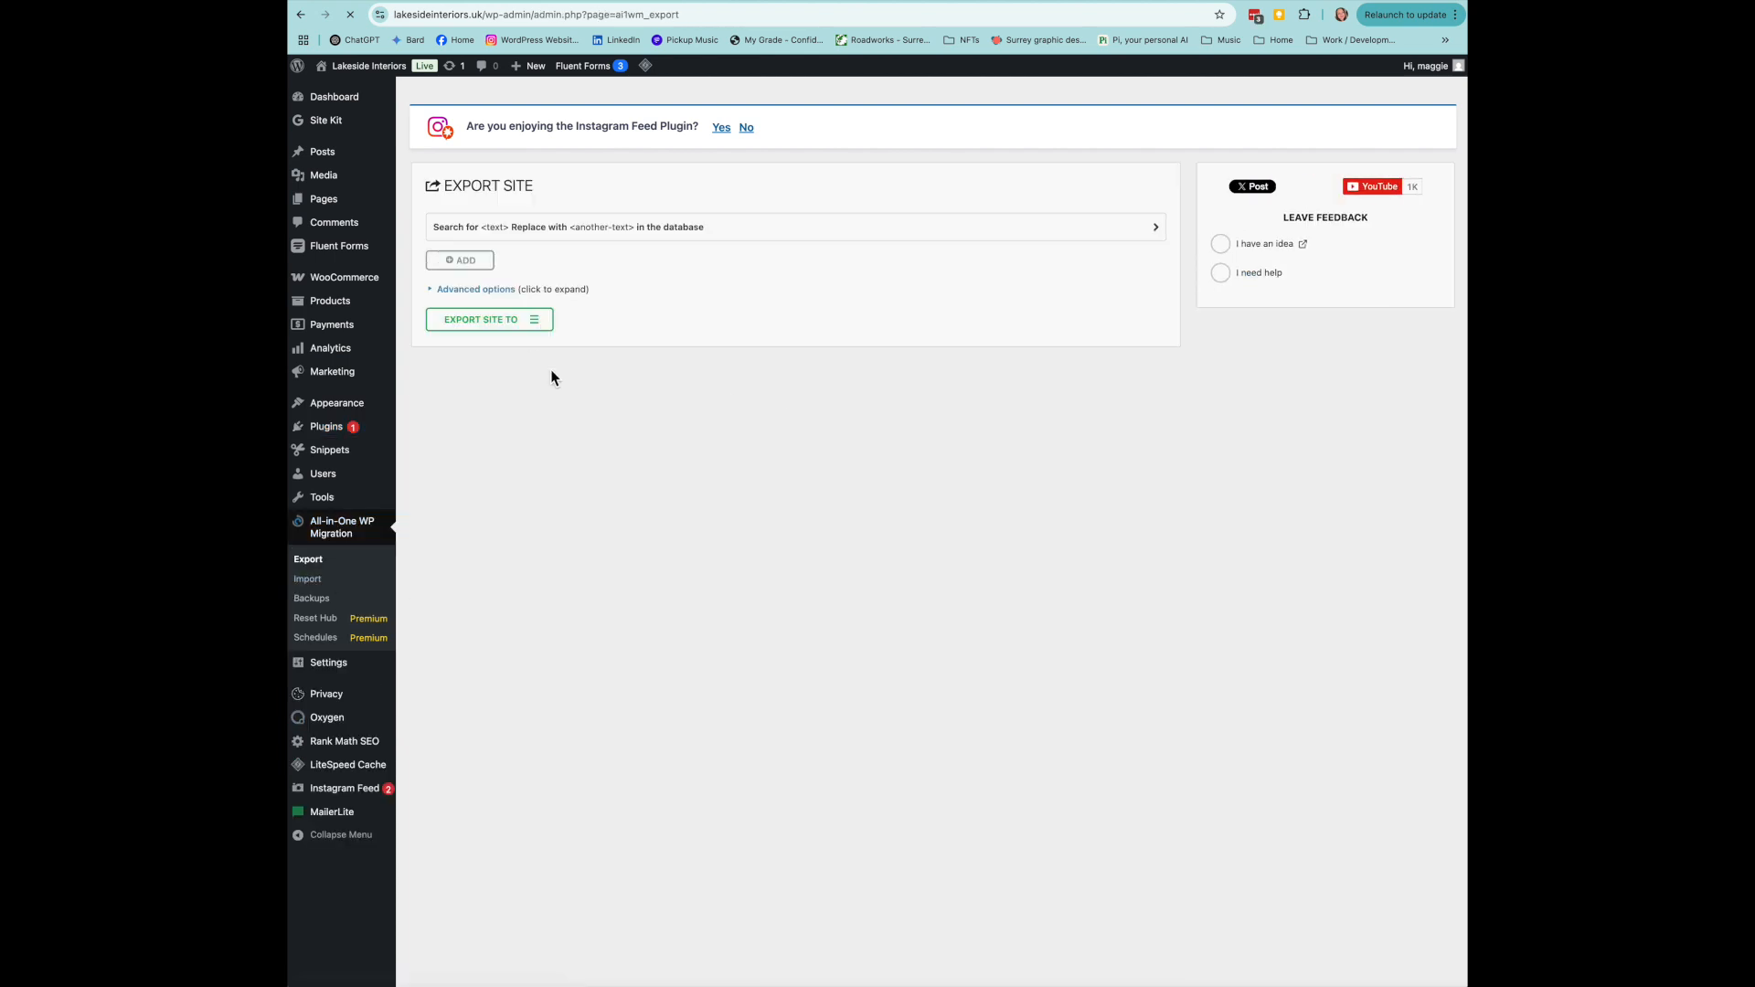
click(538, 322)
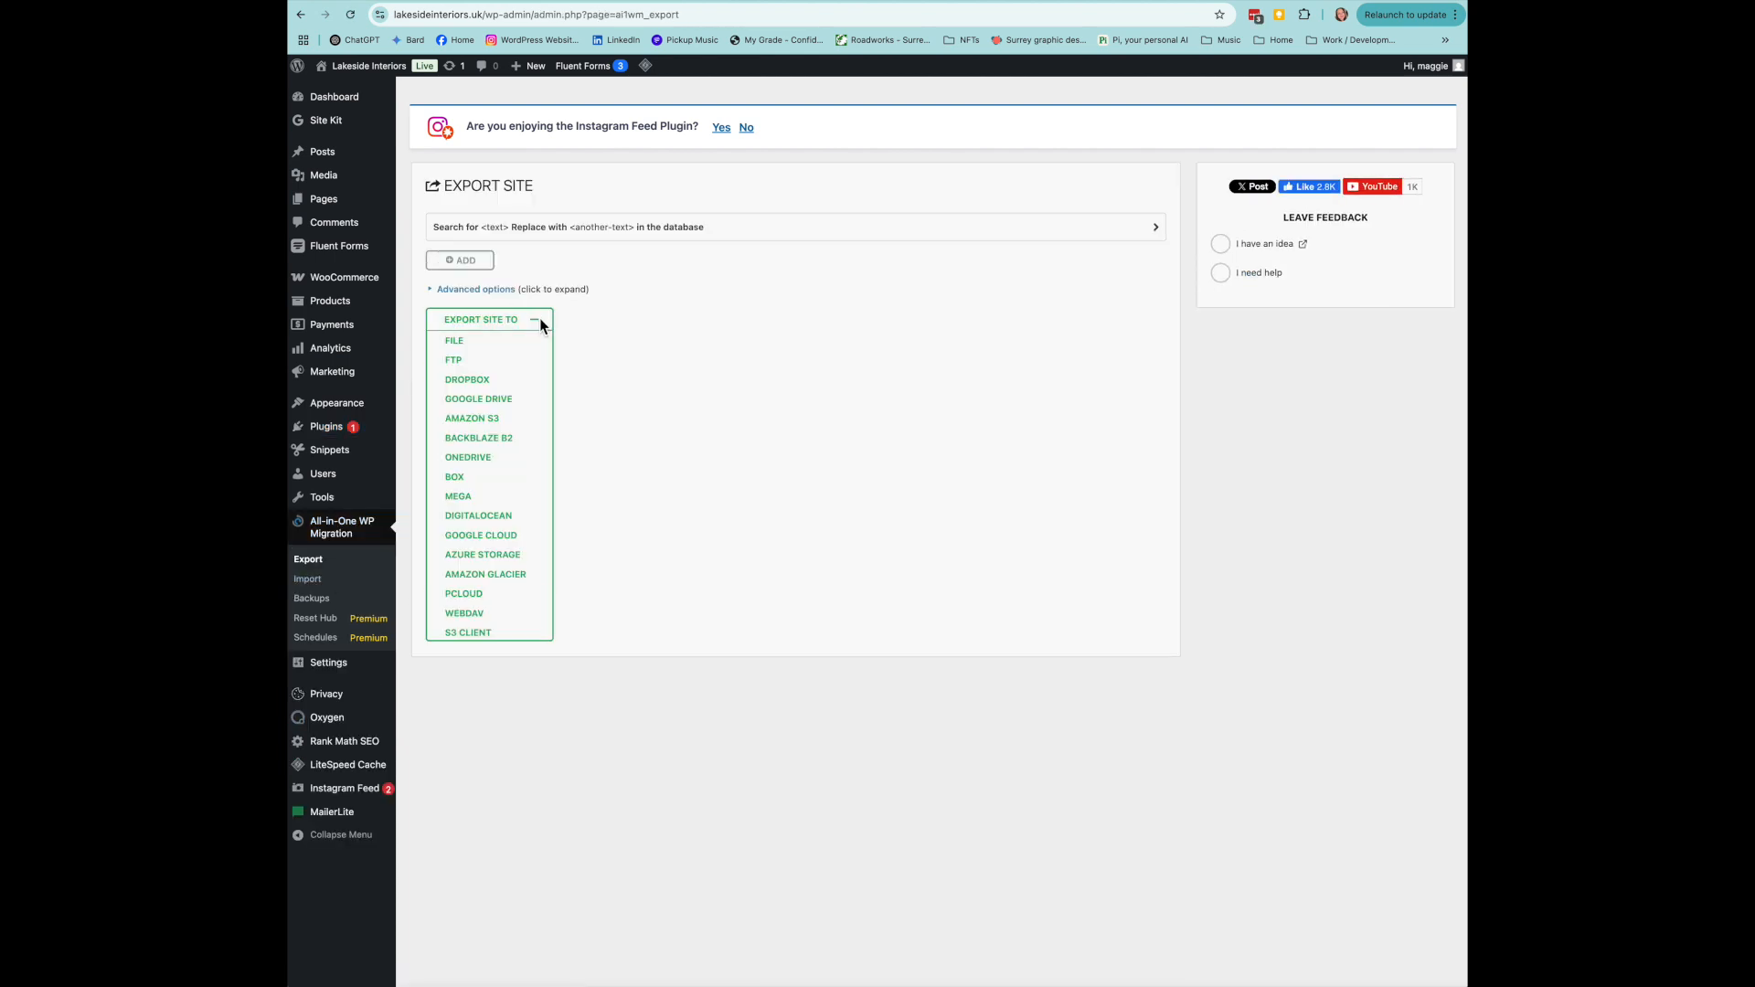
click(454, 341)
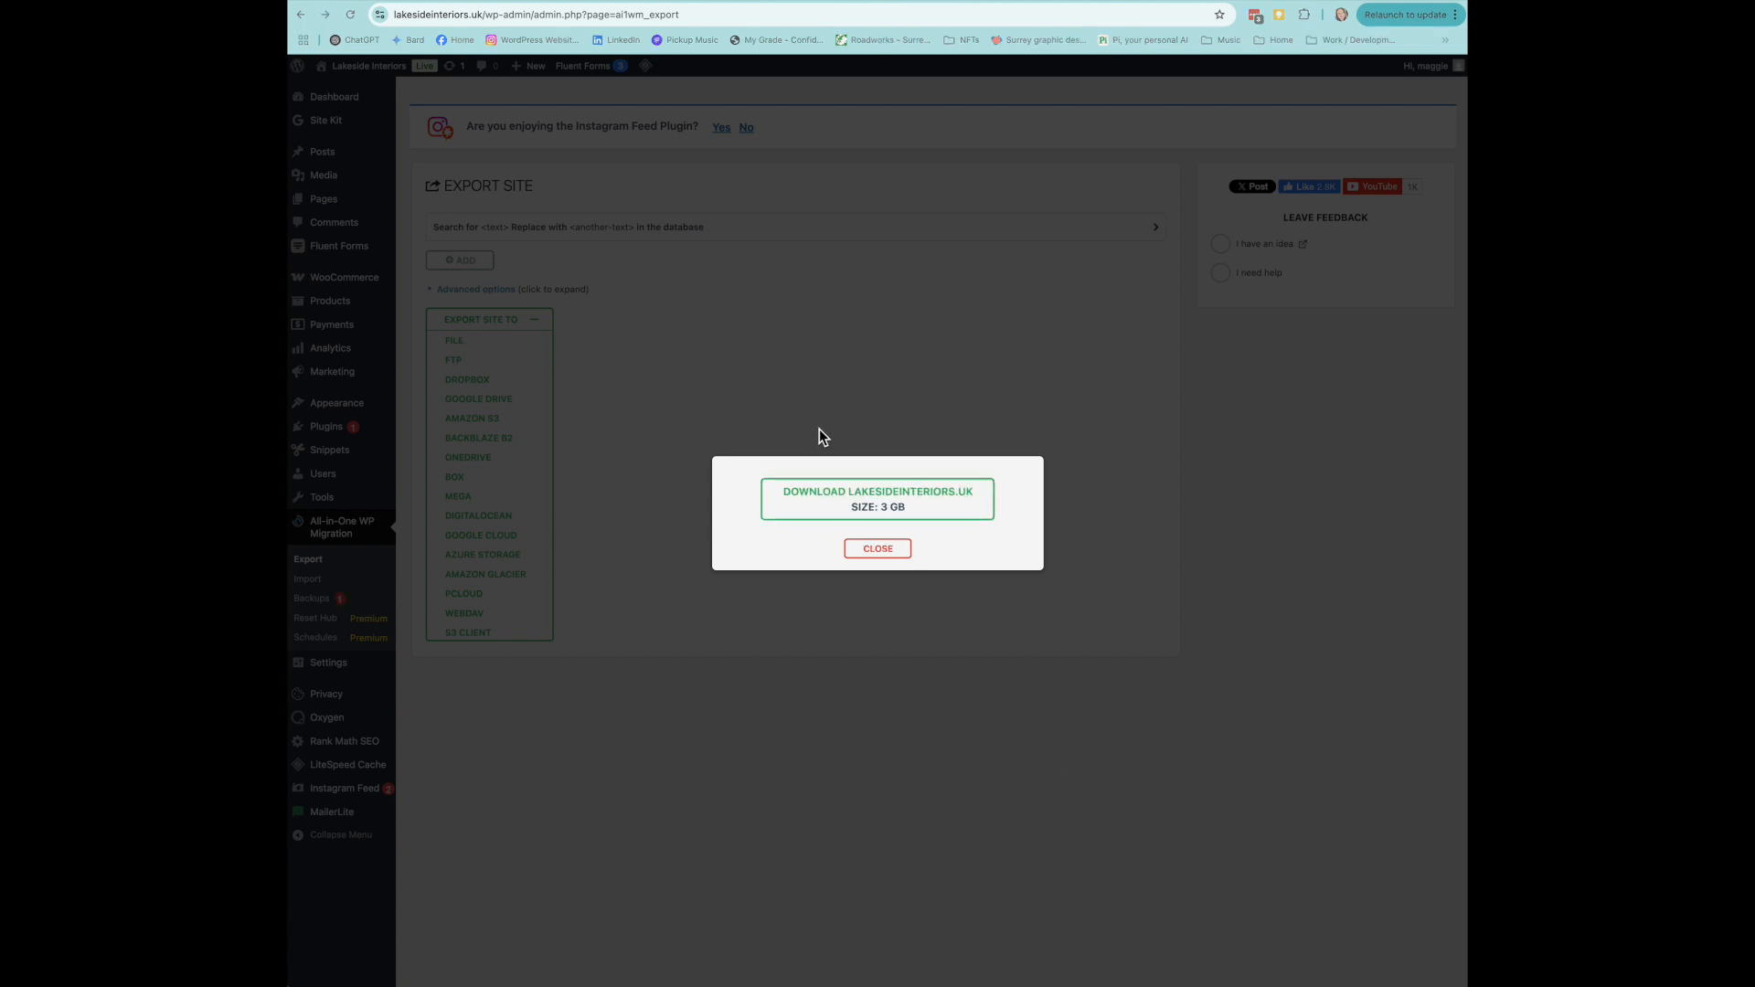
click(894, 507)
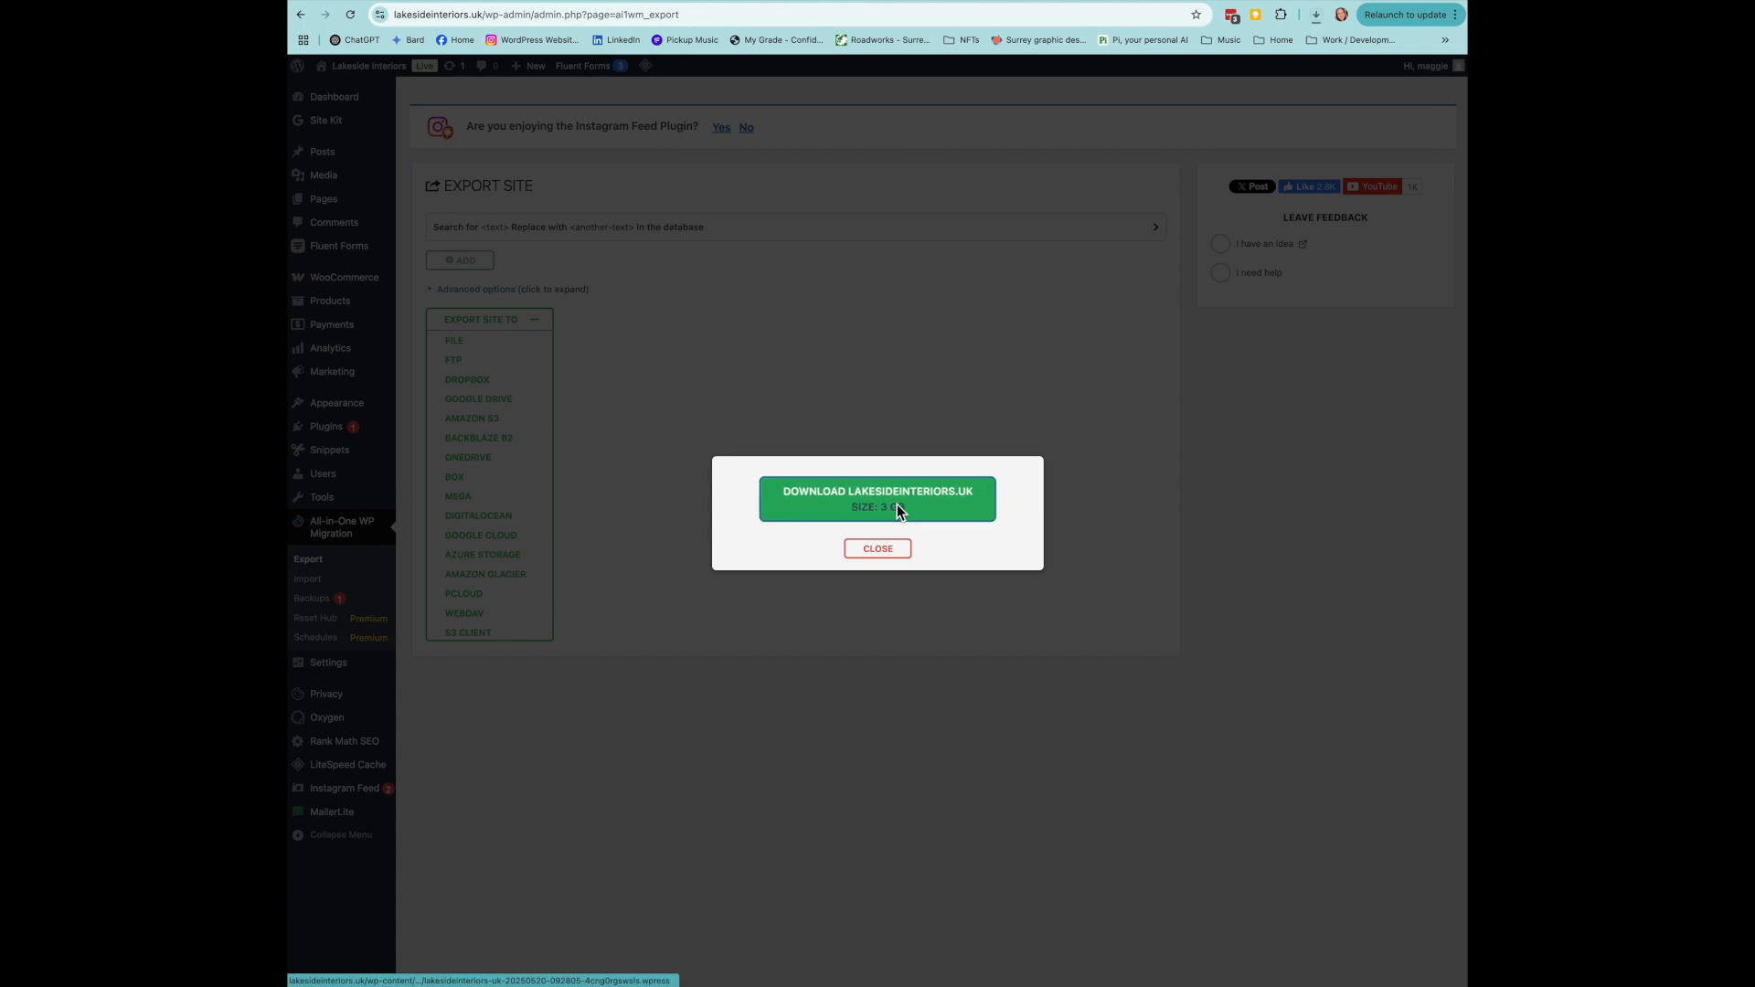
click(876, 552)
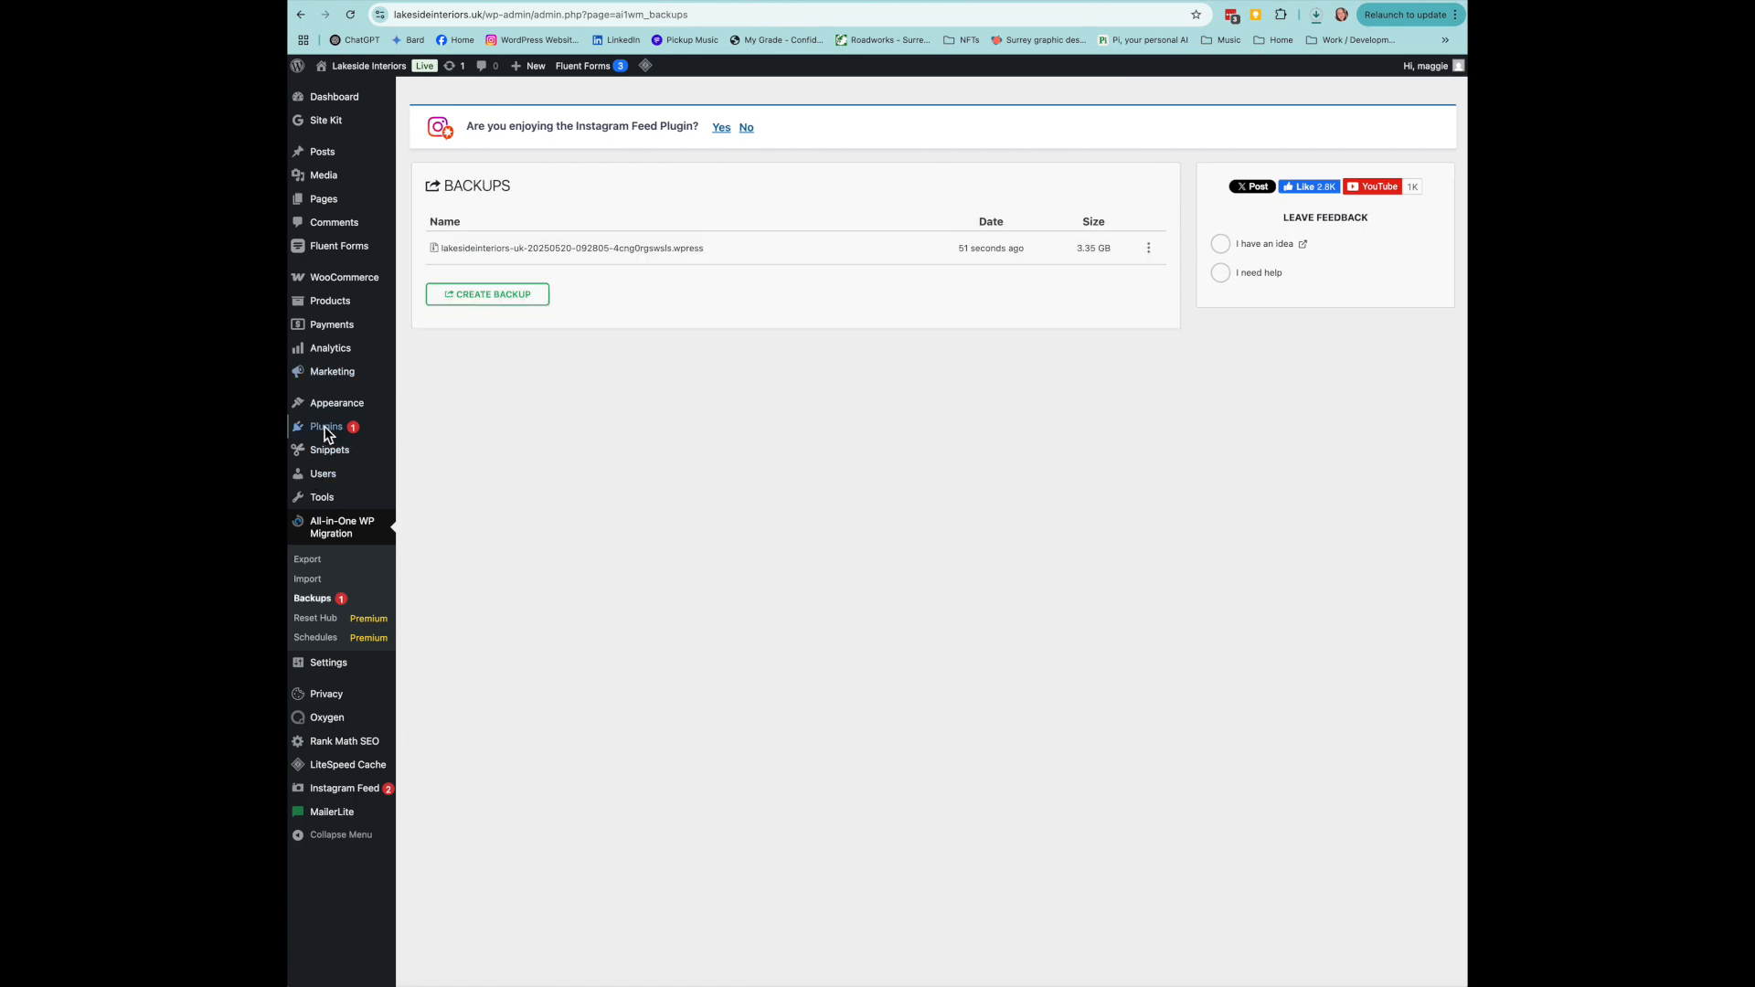
click(327, 429)
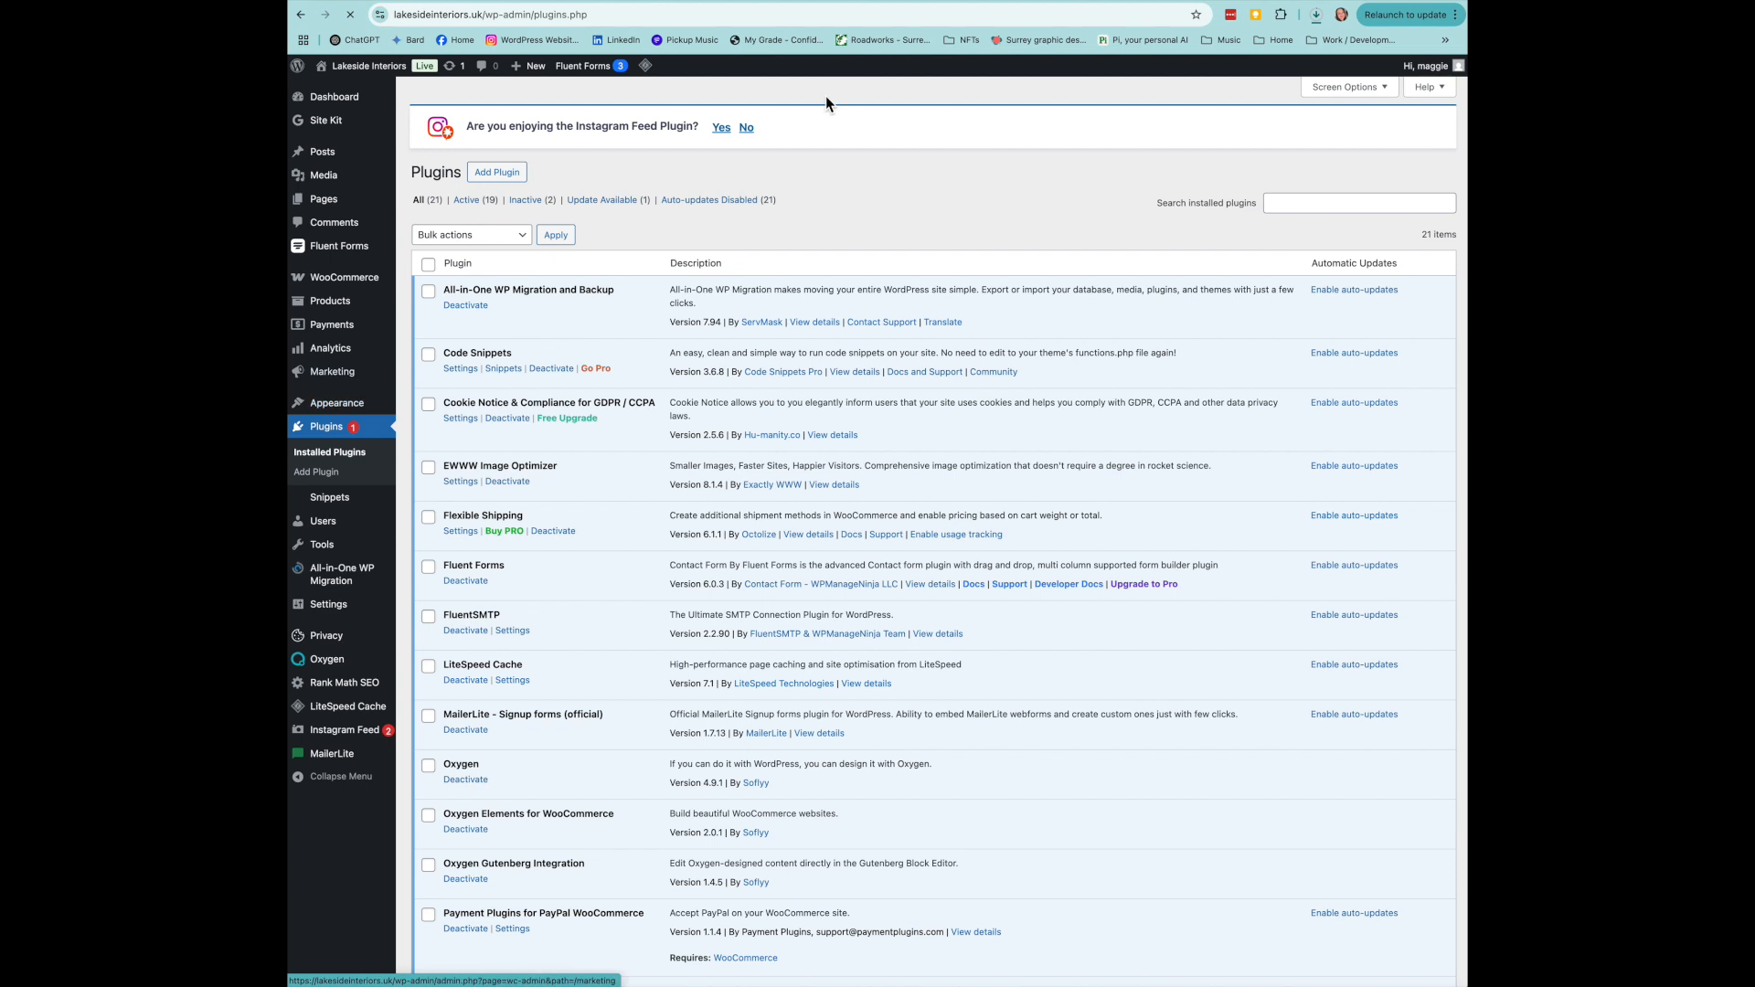
- Update Site Kit by Google from 1.152.1 to 1.153.0
click(603, 203)
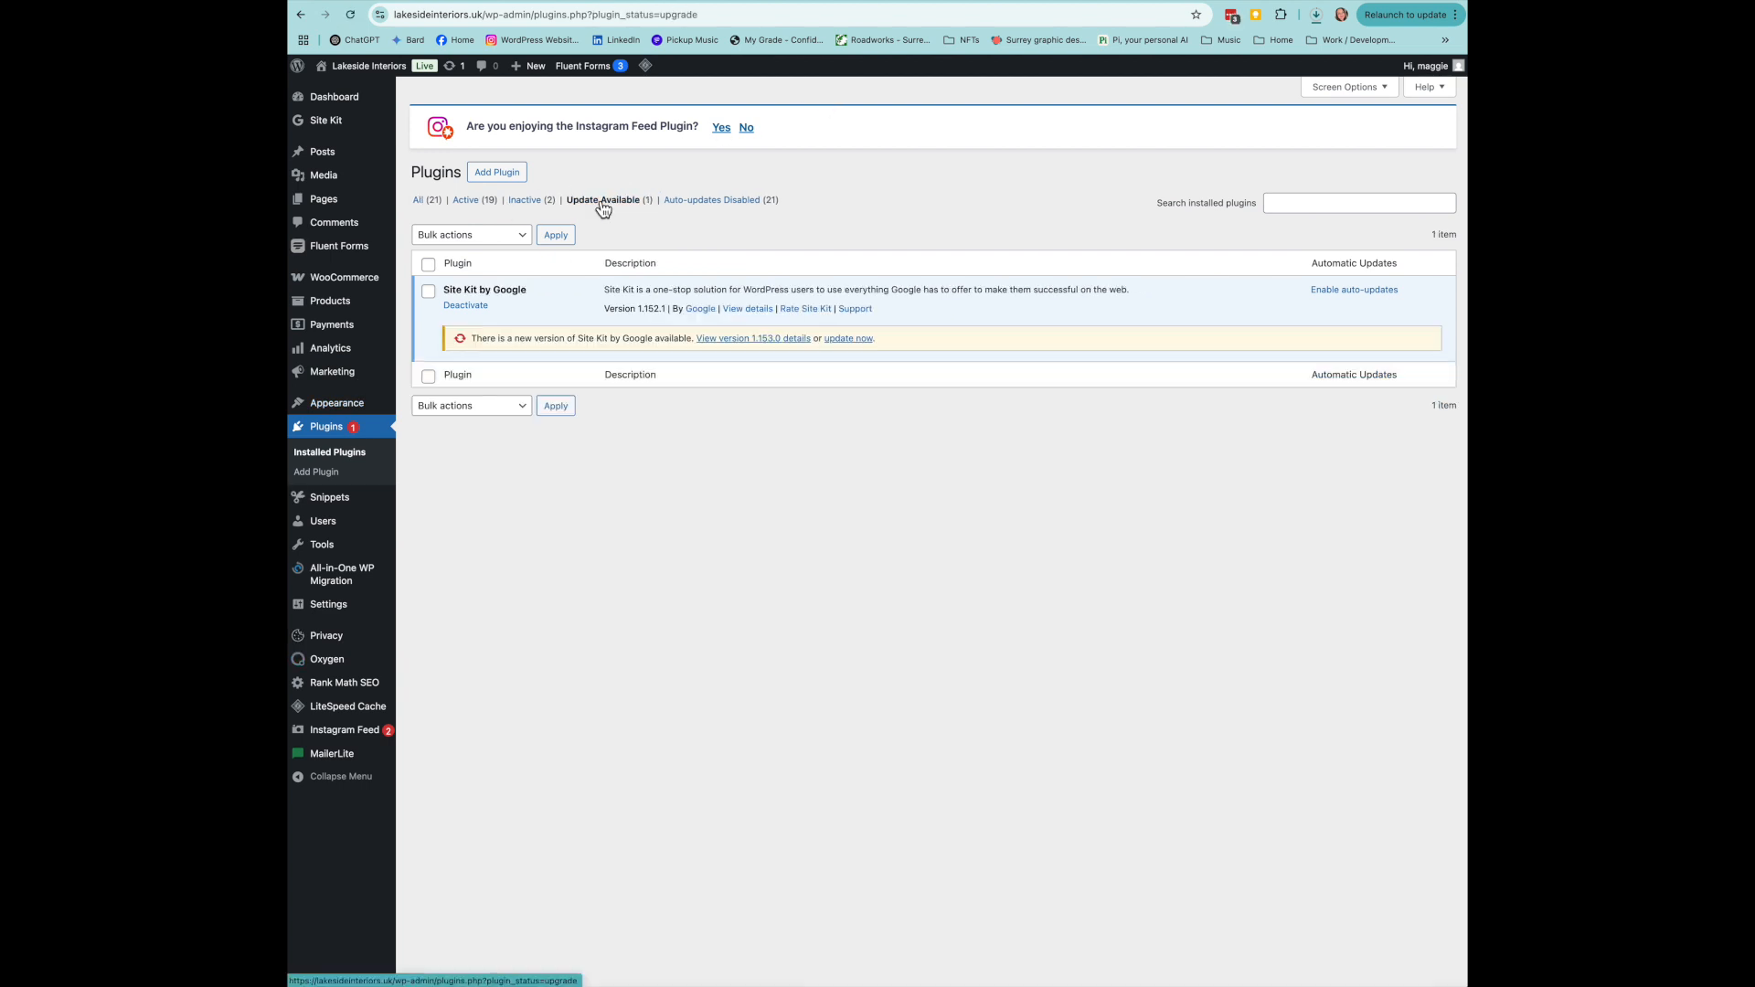
click(857, 339)
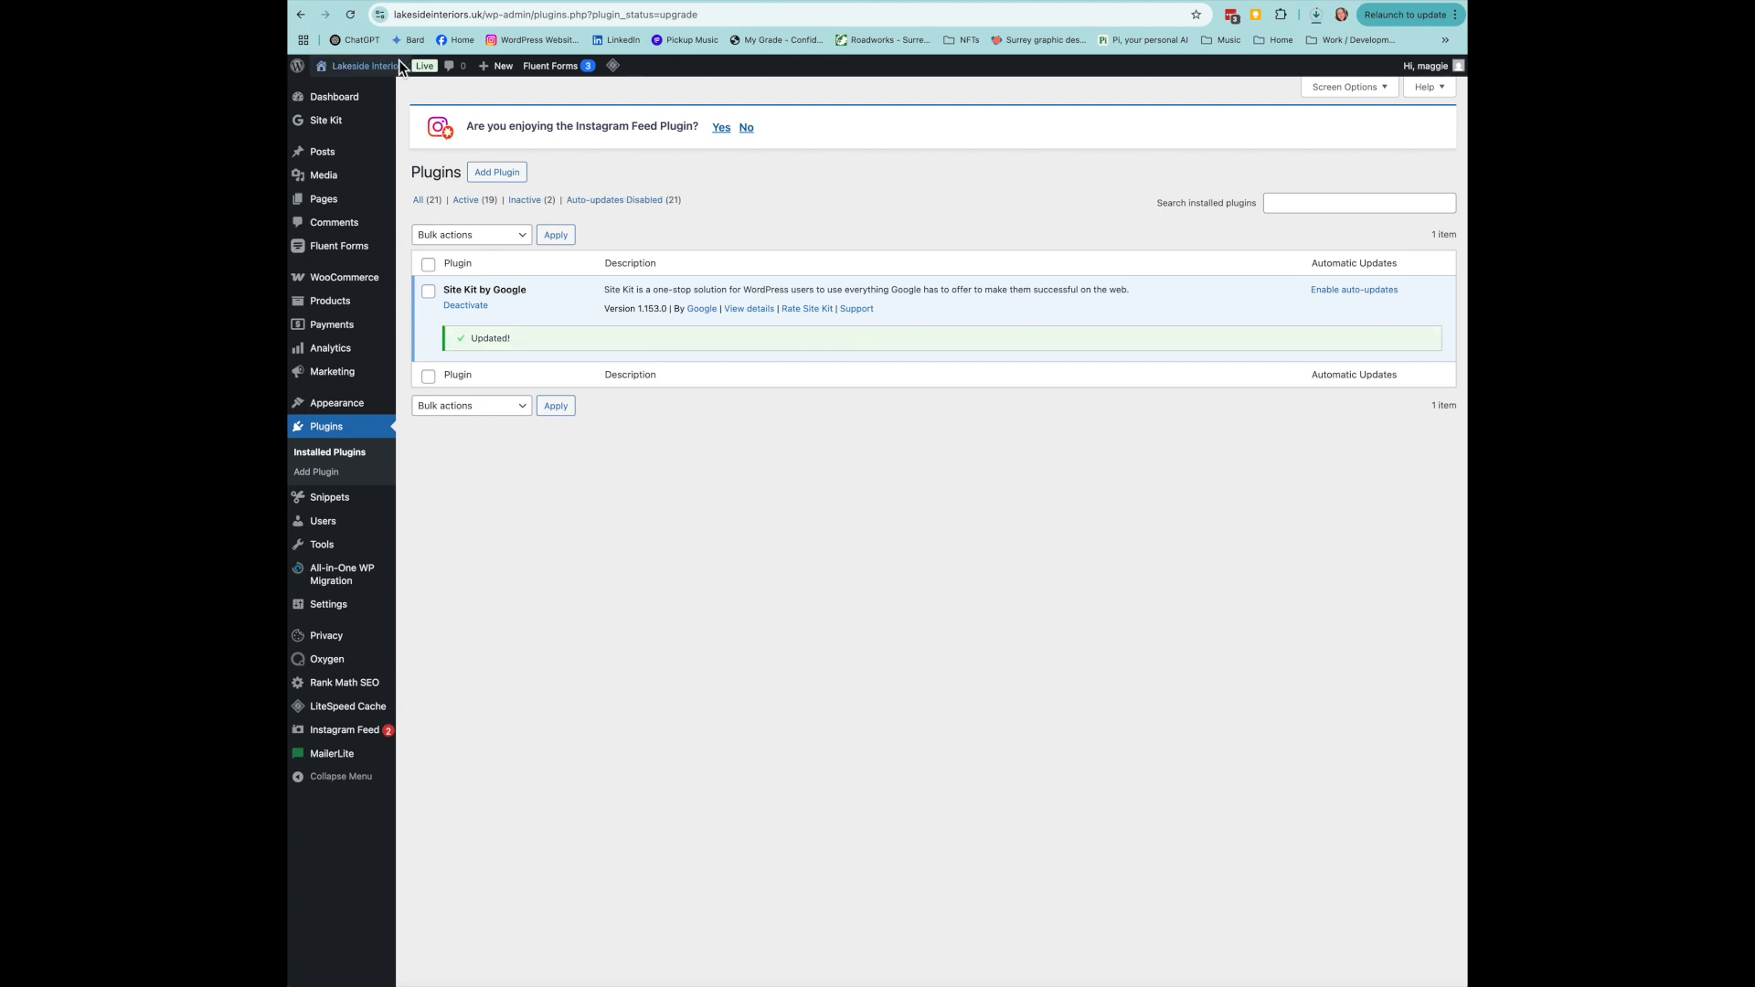
mouse_move(366, 77)
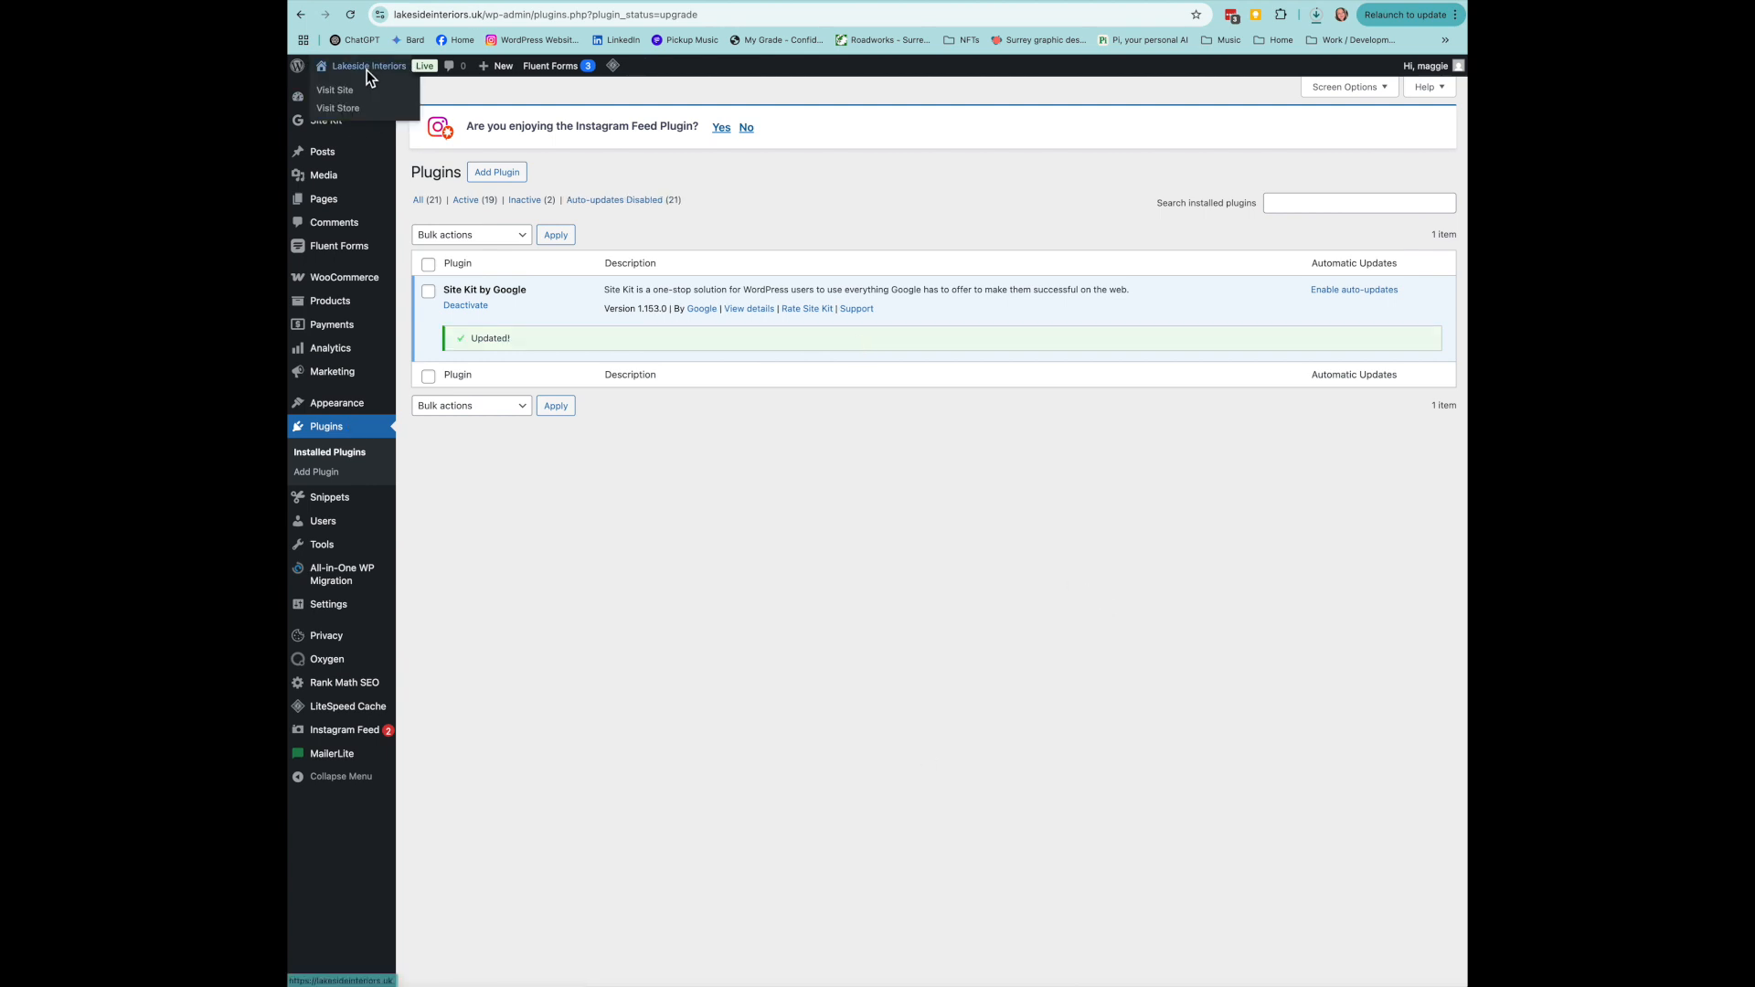